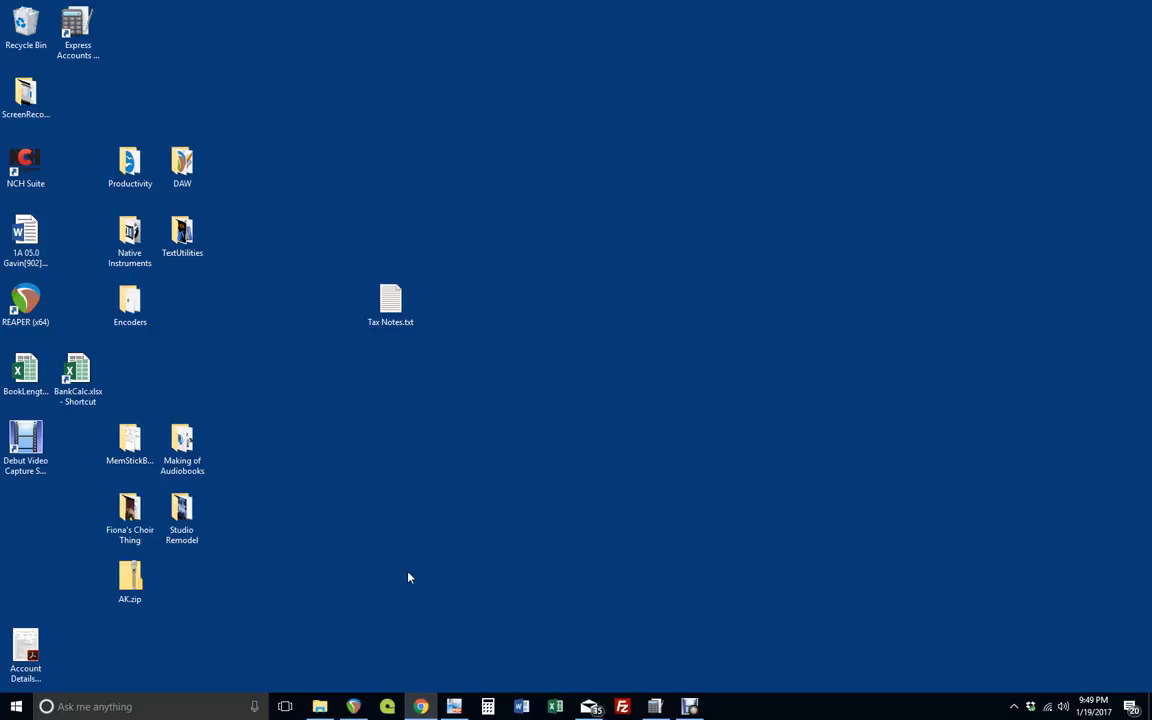
- Switch to PDF-XChange Viewer and review the highlighted passages in Tinderbox_Pages and the correction list in Tinderbox_Notes
{"action": "left_click", "coordinate": [455, 706]}
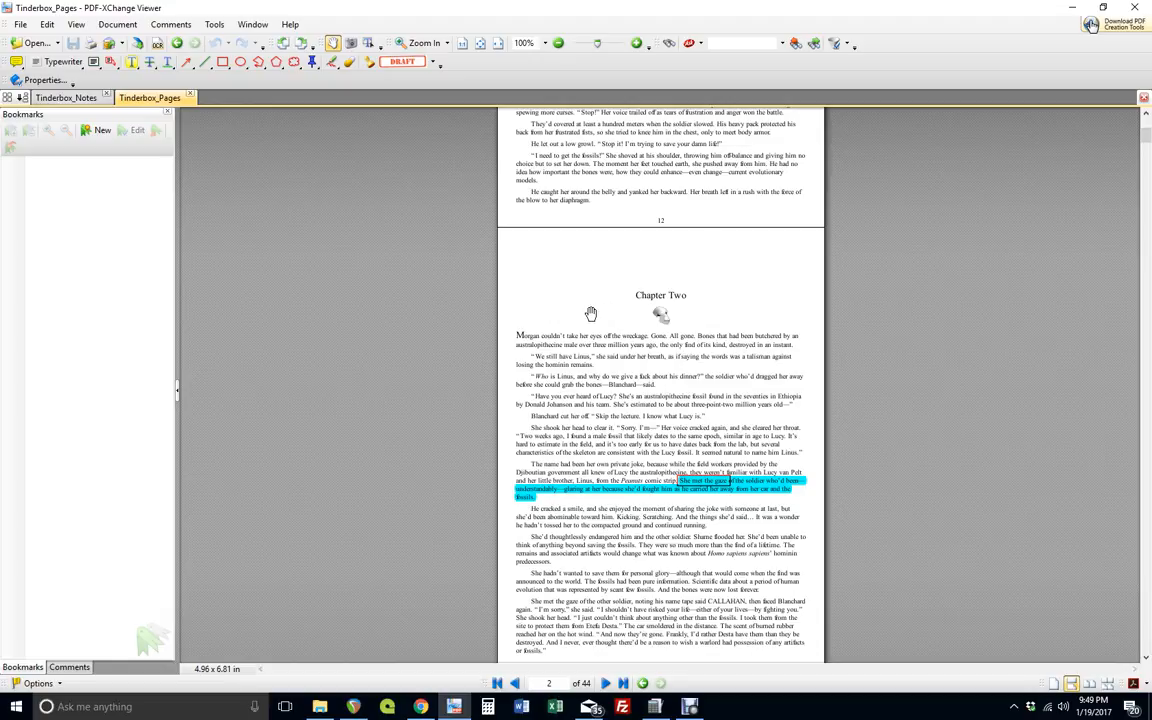
{"action": "scroll", "coordinate": [600, 310], "scroll_direction": "up", "scroll_amount": 5}
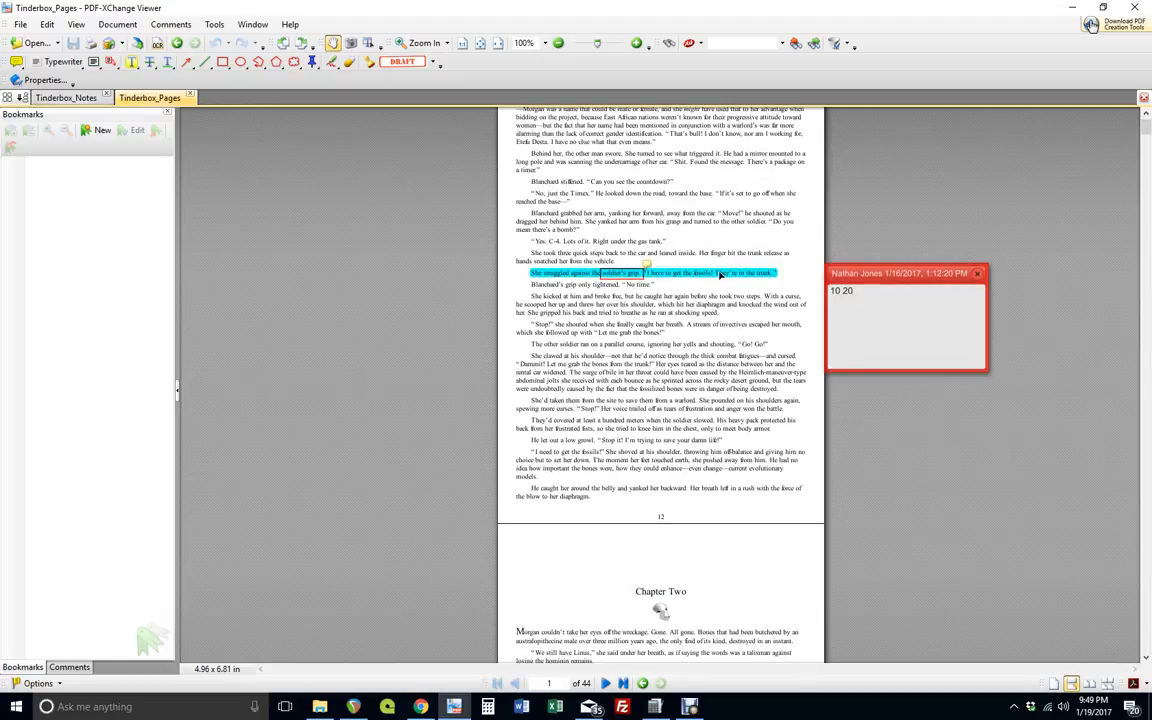
{"action": "left_click", "coordinate": [80, 102]}
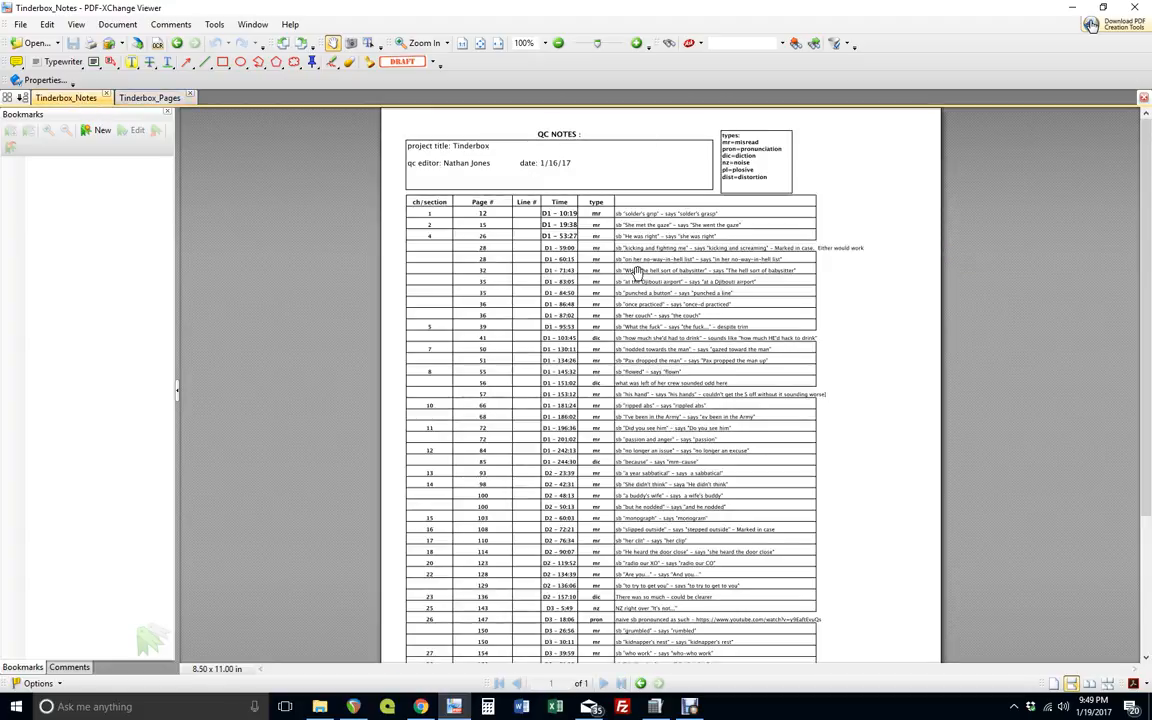
- Switch to File Explorer and examine how the reference WAV clips in the AudioRef folder are numbered and named
{"action": "left_click", "coordinate": [320, 708]}
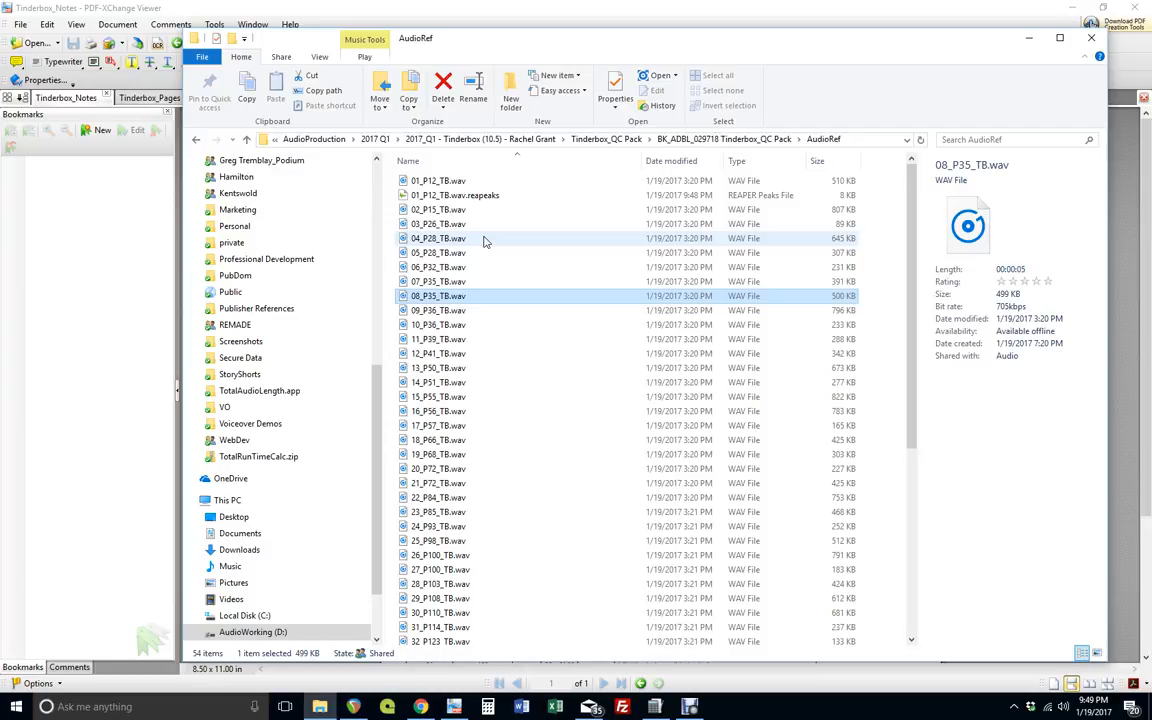
{"action": "mouse_move", "coordinate": [485, 241]}
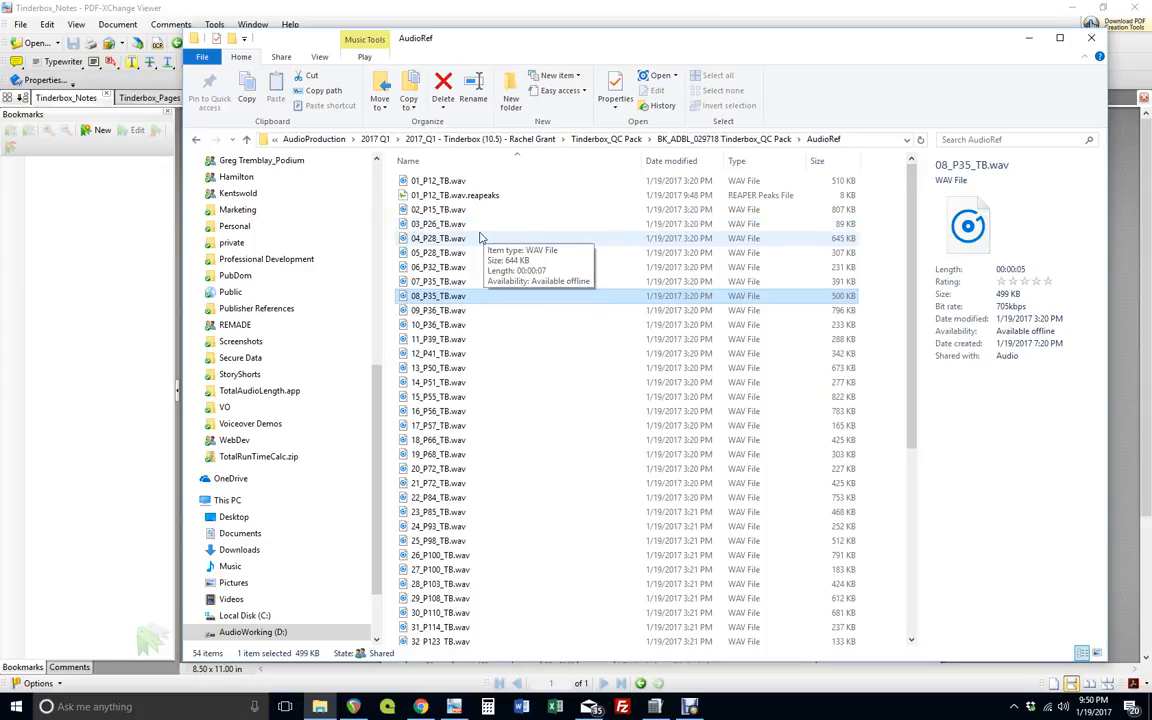
{"action": "left_click", "coordinate": [476, 225]}
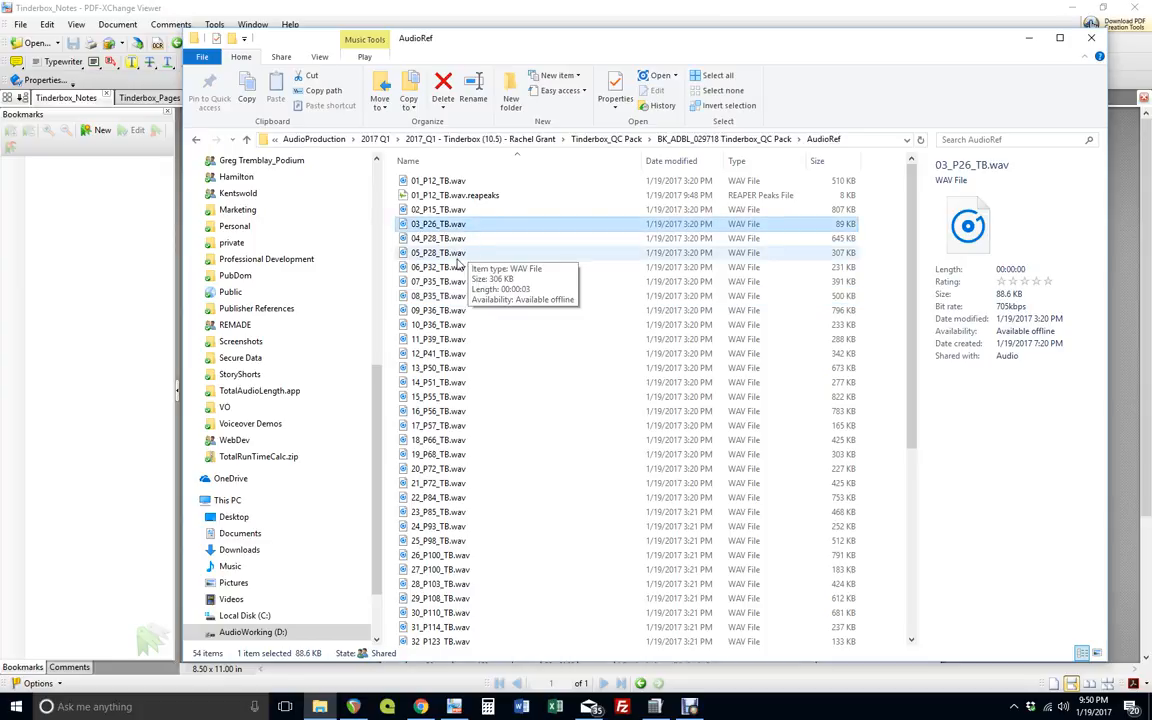
{"action": "left_click", "coordinate": [455, 267]}
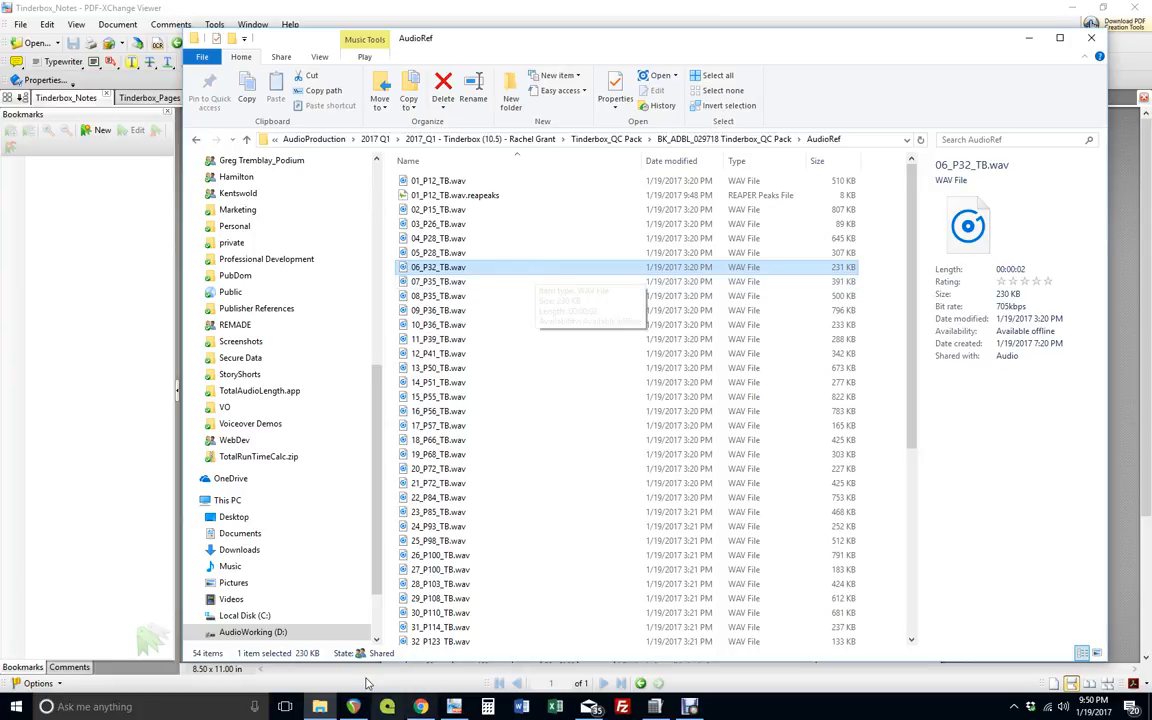
- Switch to REAPER and add a new track below the existing 01_P12_TB track in the unsaved project
{"action": "left_click", "coordinate": [353, 706]}
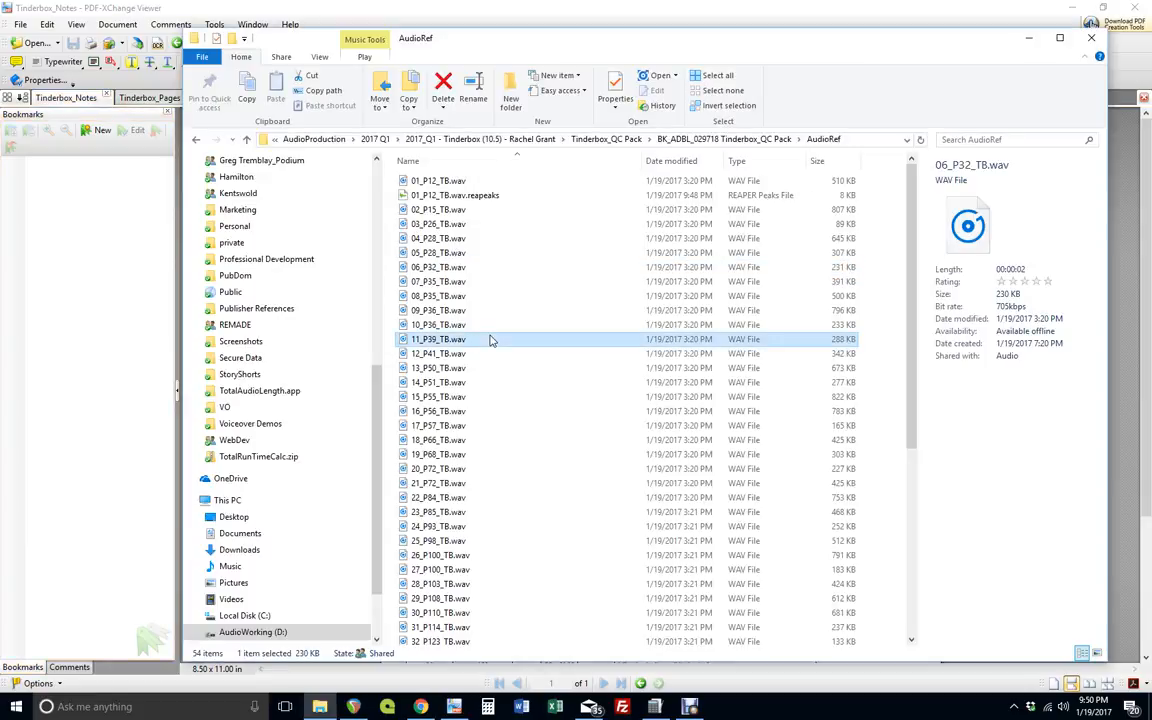
{"action": "left_click", "coordinate": [379, 706]}
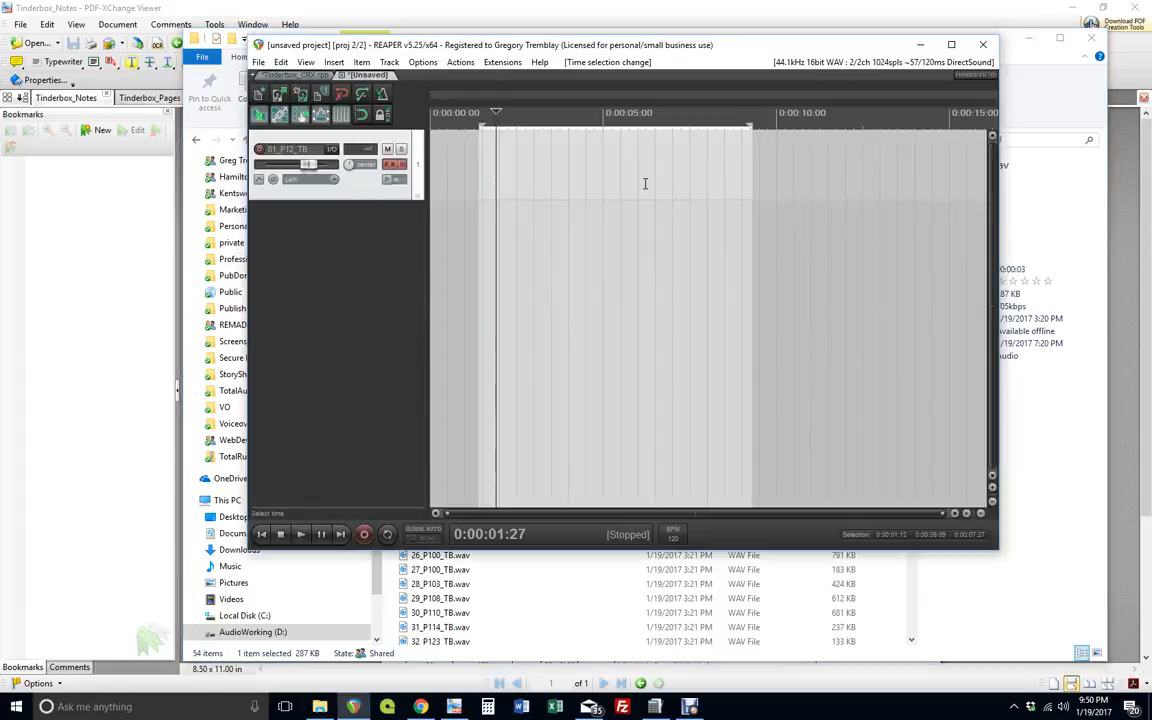
{"action": "left_click", "coordinate": [461, 175]}
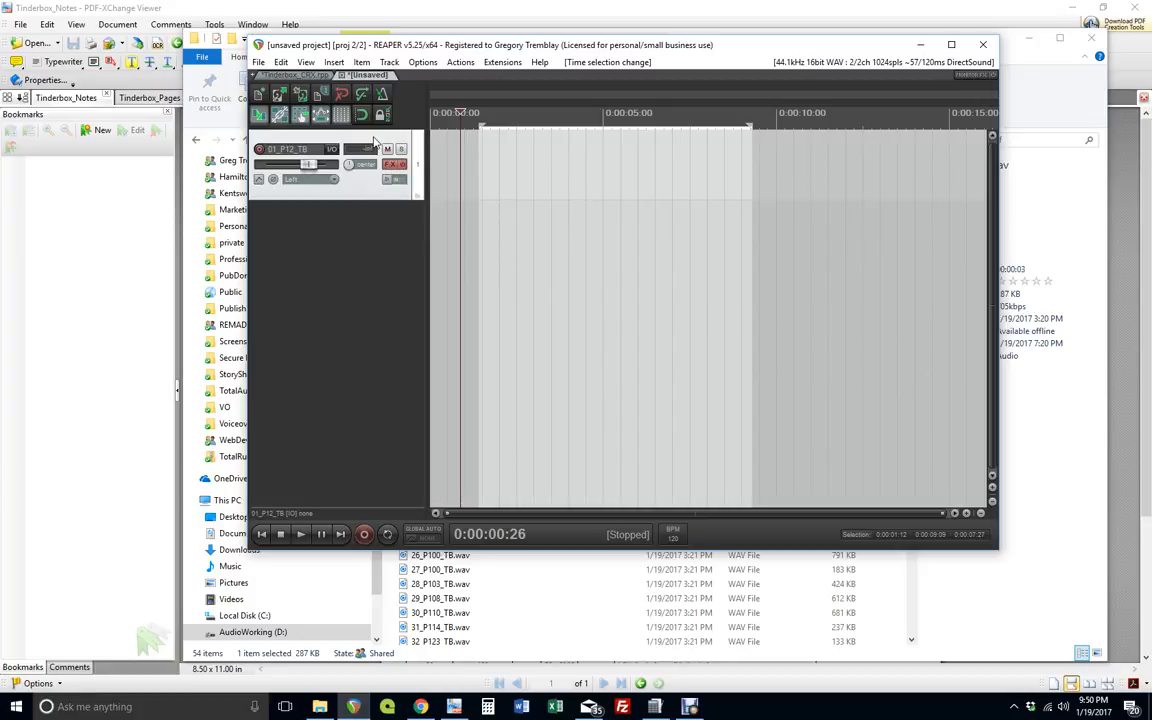
{"action": "left_click", "coordinate": [334, 243]}
{"action": "double_click", "coordinate": [334, 243]}
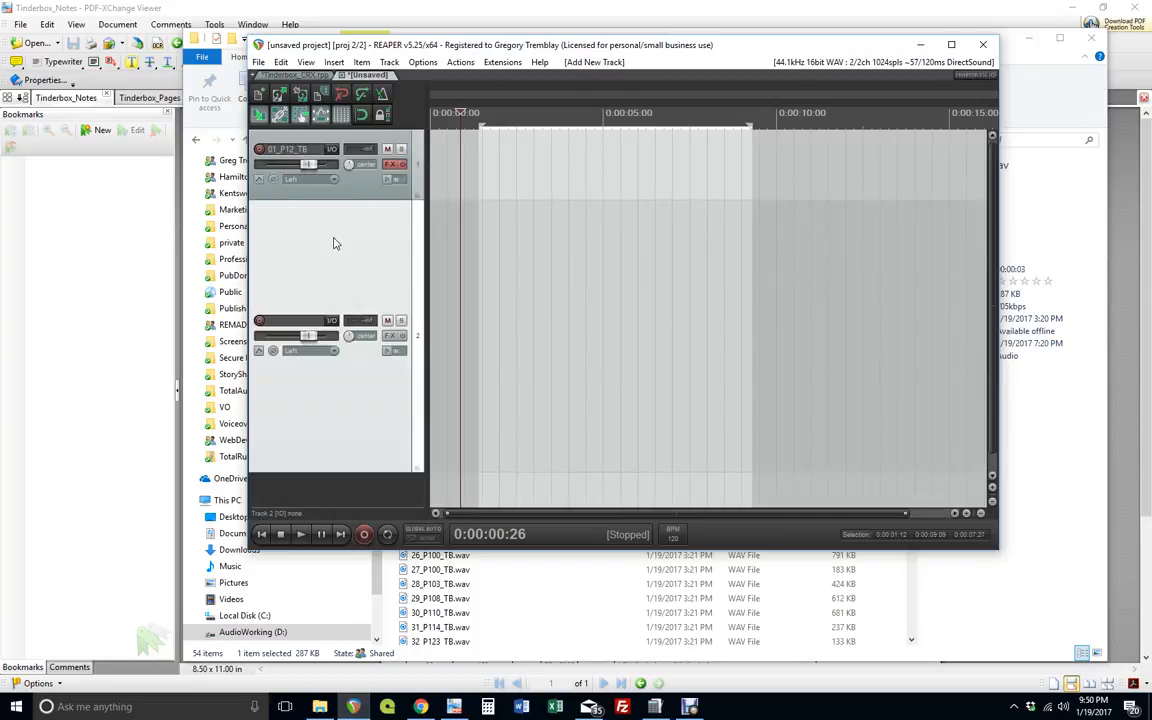
{"action": "scroll", "coordinate": [336, 242], "scroll_direction": "down", "scroll_amount": 4}
{"action": "scroll", "coordinate": [335, 240], "scroll_direction": "down", "scroll_amount": 2}
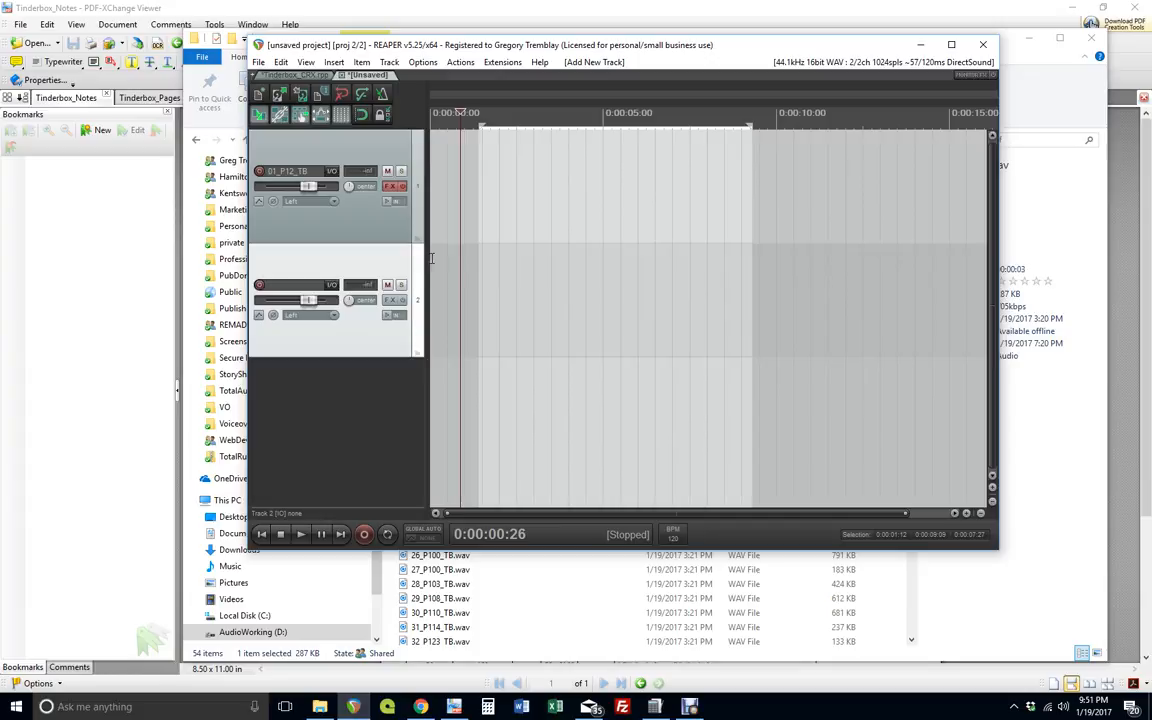
- Import the AudioRef files 01_P12_TB.wav through 52_P195_TB.wav sequentially onto the new single track, starting at 0:00:00:00
{"action": "key", "text": "Home"}
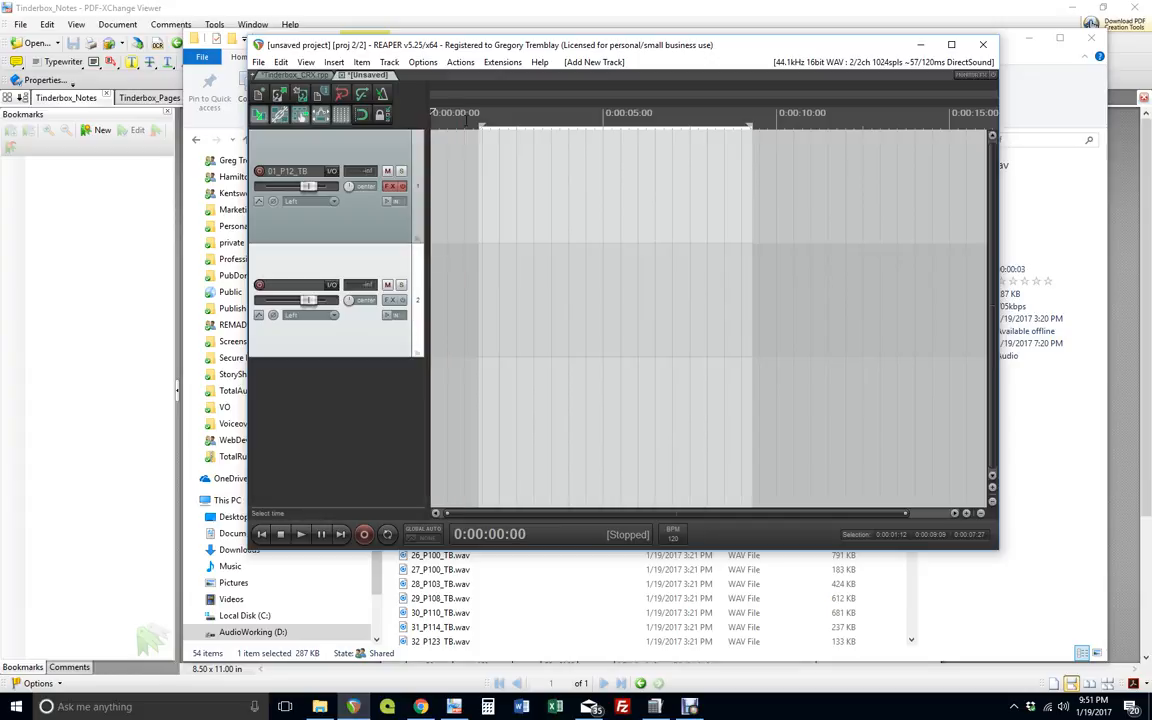
{"action": "left_click", "coordinate": [334, 62]}
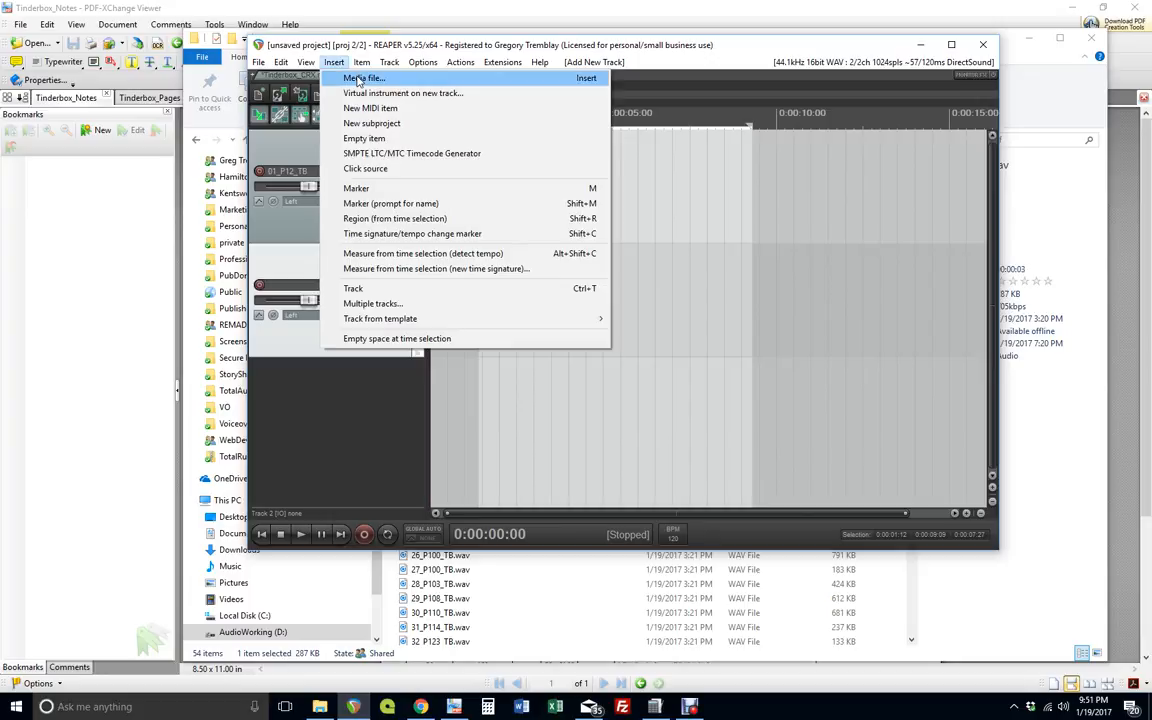
{"action": "left_click", "coordinate": [358, 78]}
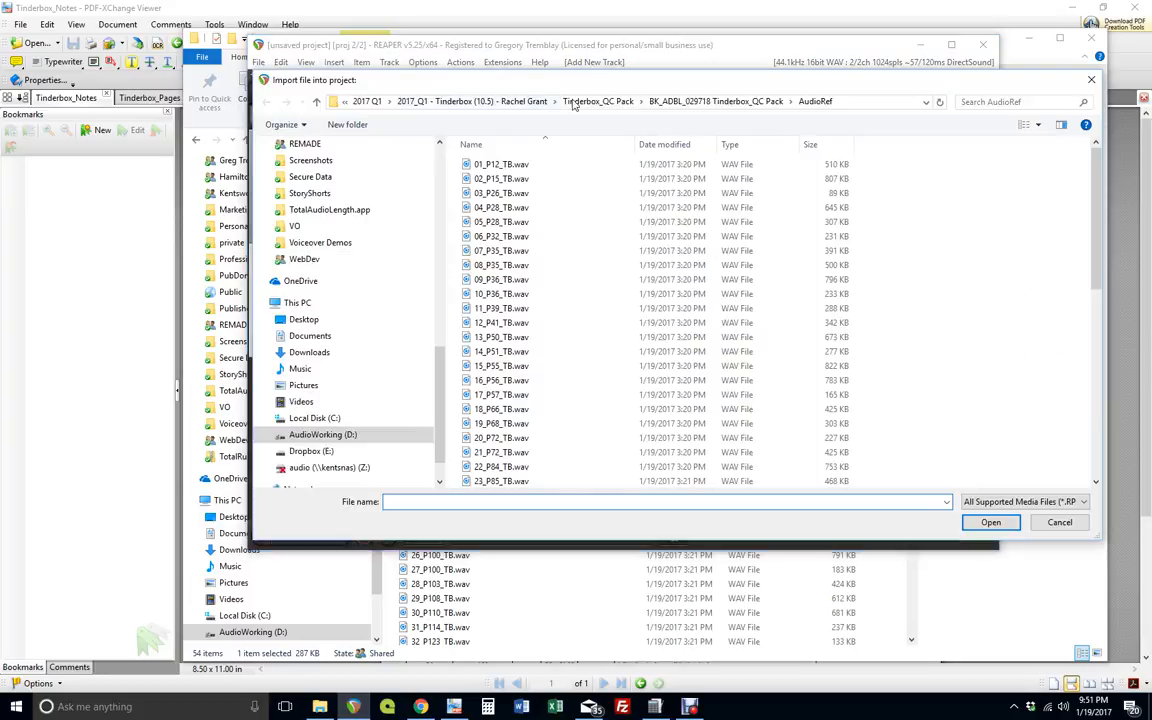
{"action": "left_click", "coordinate": [484, 167]}
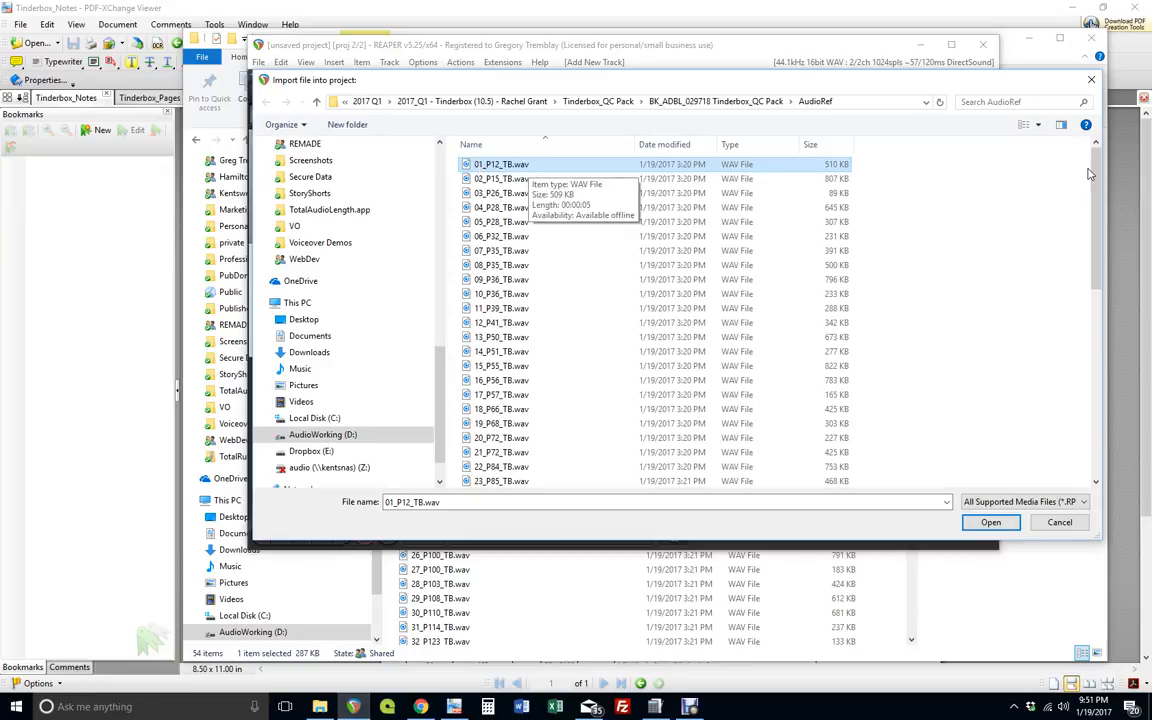
{"action": "left_click_drag", "start_coordinate": [1098, 187], "coordinate": [1103, 391]}
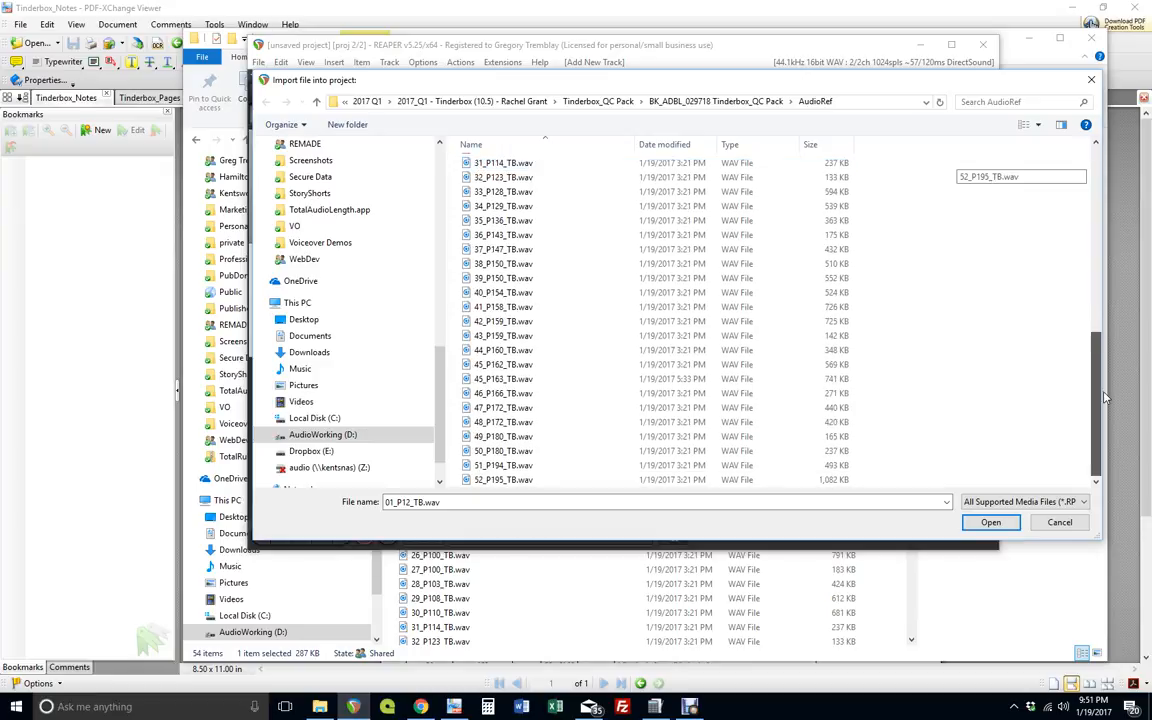
{"action": "left_click", "coordinate": [508, 481], "text": "shift"}
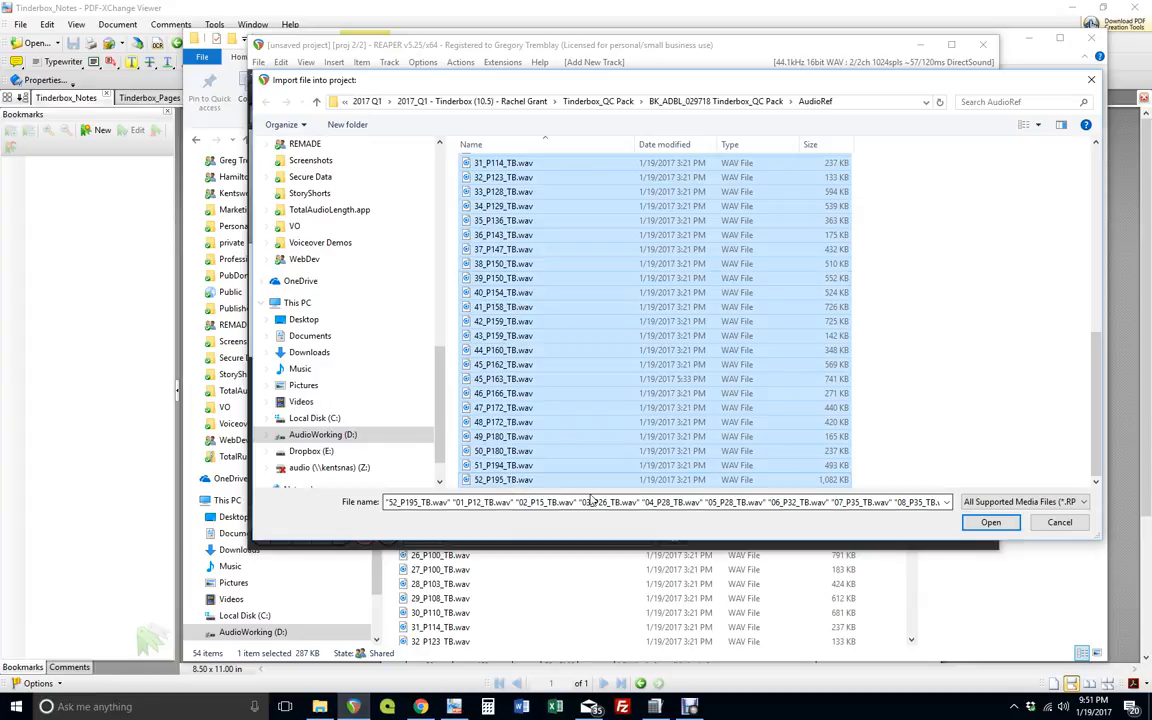
{"action": "left_click", "coordinate": [990, 524]}
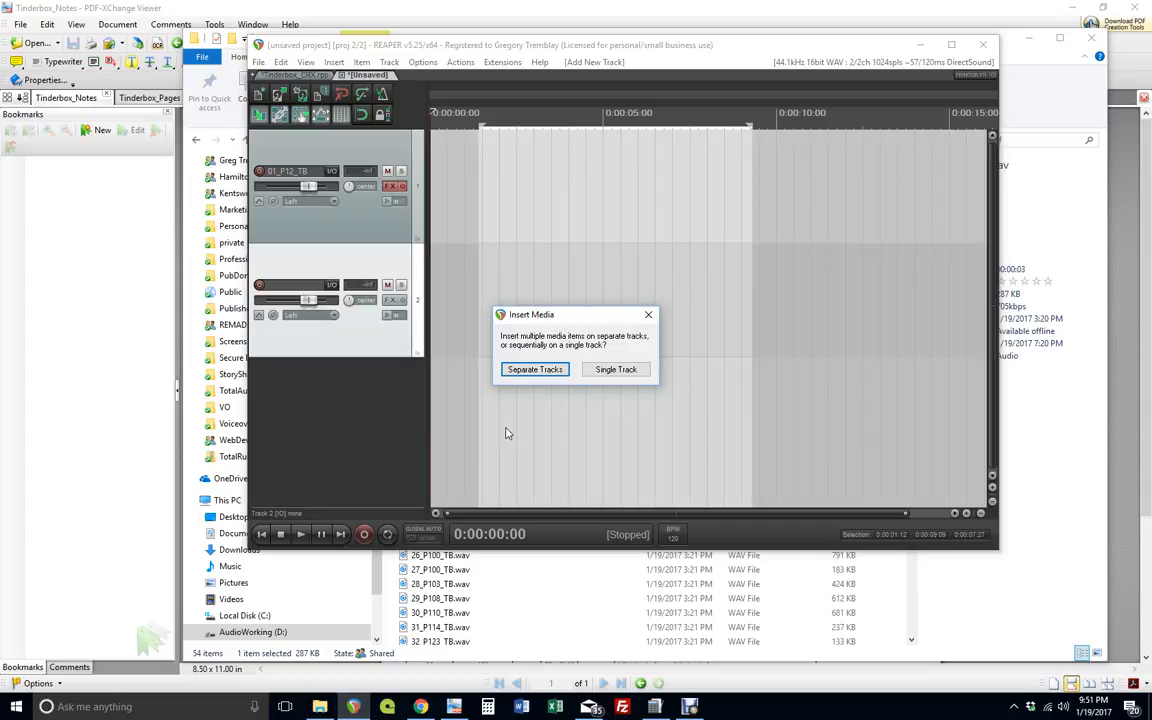
{"action": "left_click", "coordinate": [617, 370]}
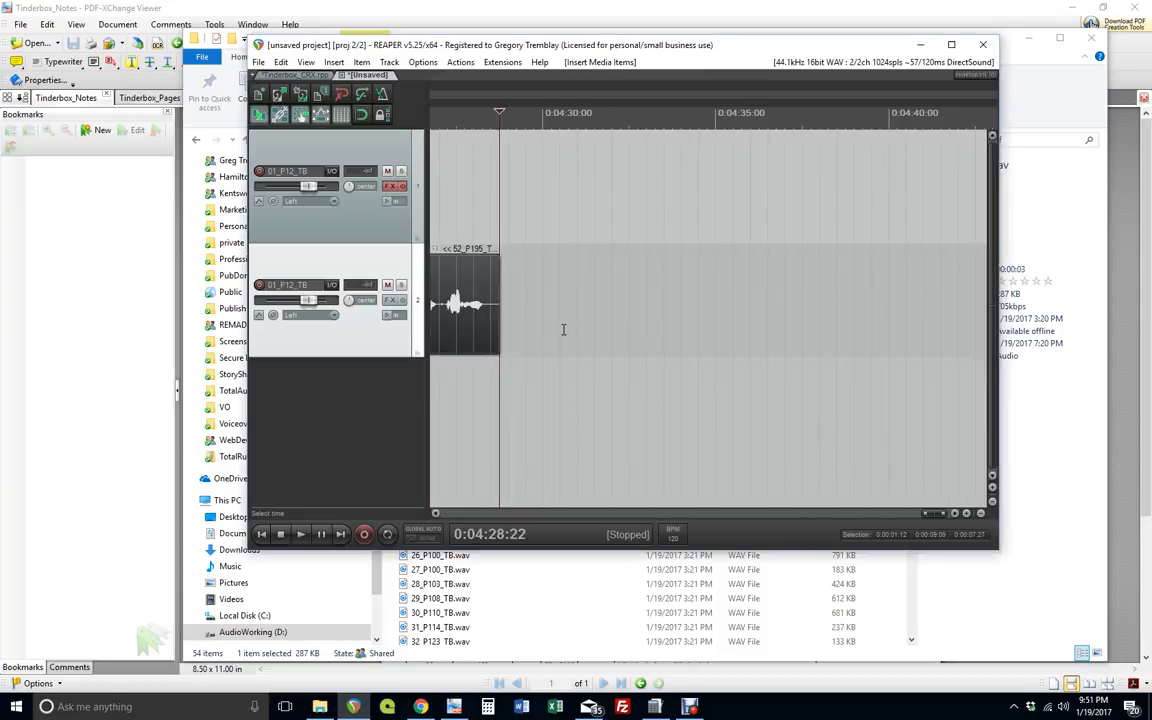
- Examine the sequence of imported clips along the second track, including the name and waveform of 50_P180_TB.wav
{"action": "scroll", "coordinate": [605, 277], "scroll_direction": "left", "scroll_amount": 1}
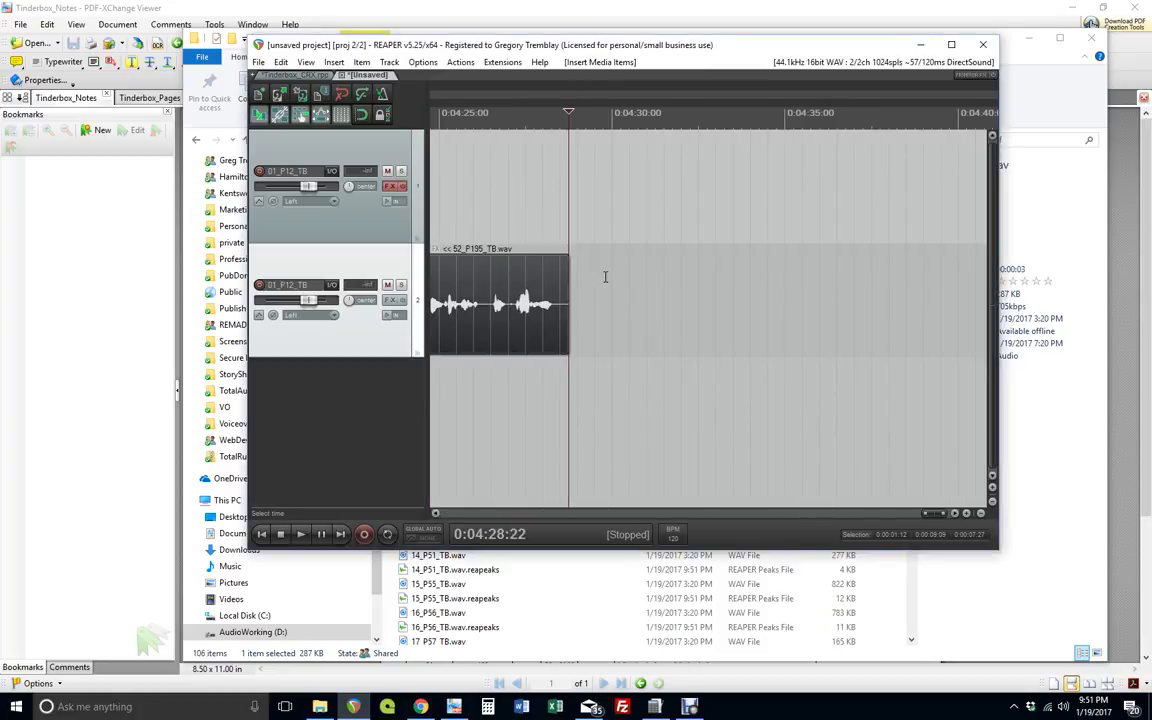
{"action": "scroll", "coordinate": [605, 277], "scroll_direction": "down", "scroll_amount": 10}
{"action": "left_click", "coordinate": [553, 290]}
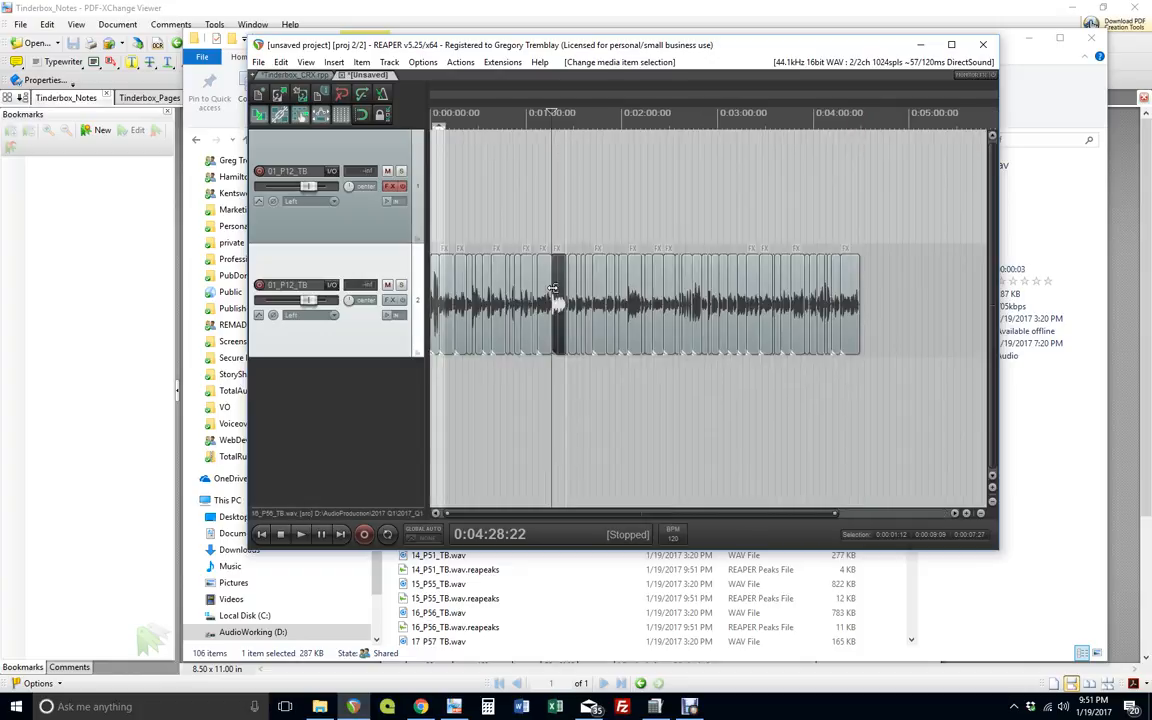
{"action": "left_click", "coordinate": [659, 286]}
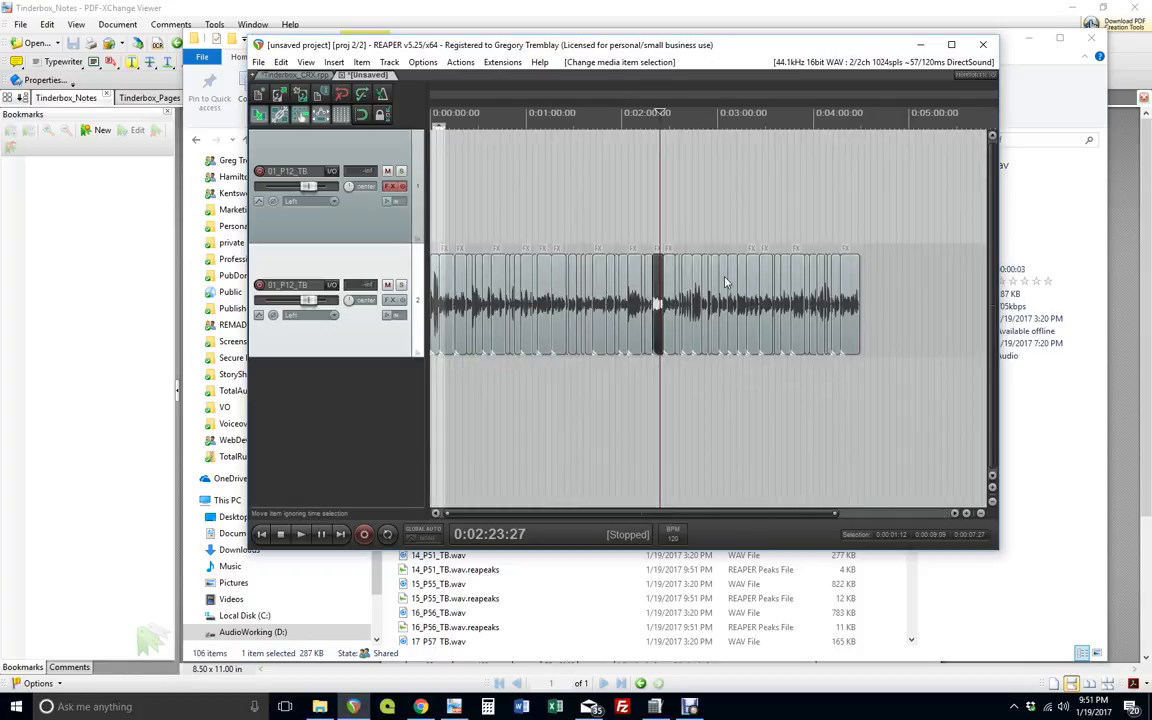
{"action": "scroll", "coordinate": [728, 286], "scroll_direction": "right", "scroll_amount": 2}
{"action": "scroll", "coordinate": [730, 289], "scroll_direction": "up", "scroll_amount": 5}
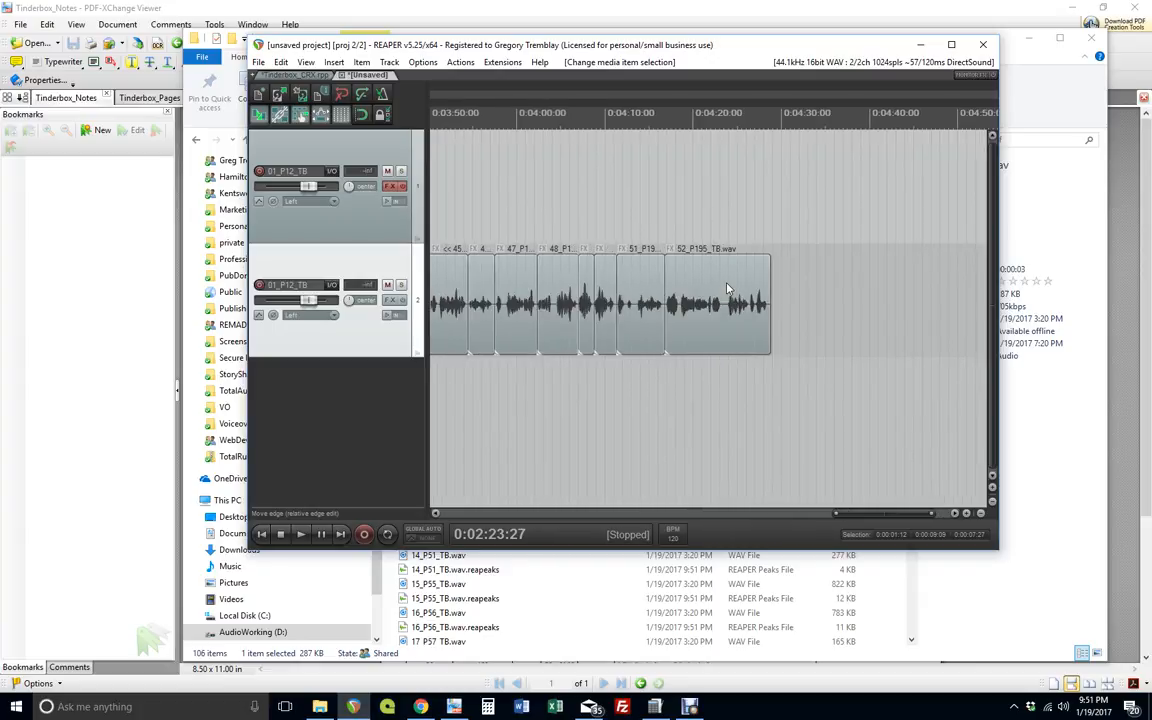
{"action": "scroll", "coordinate": [700, 286], "scroll_direction": "left", "scroll_amount": 2}
{"action": "left_click", "coordinate": [670, 283]}
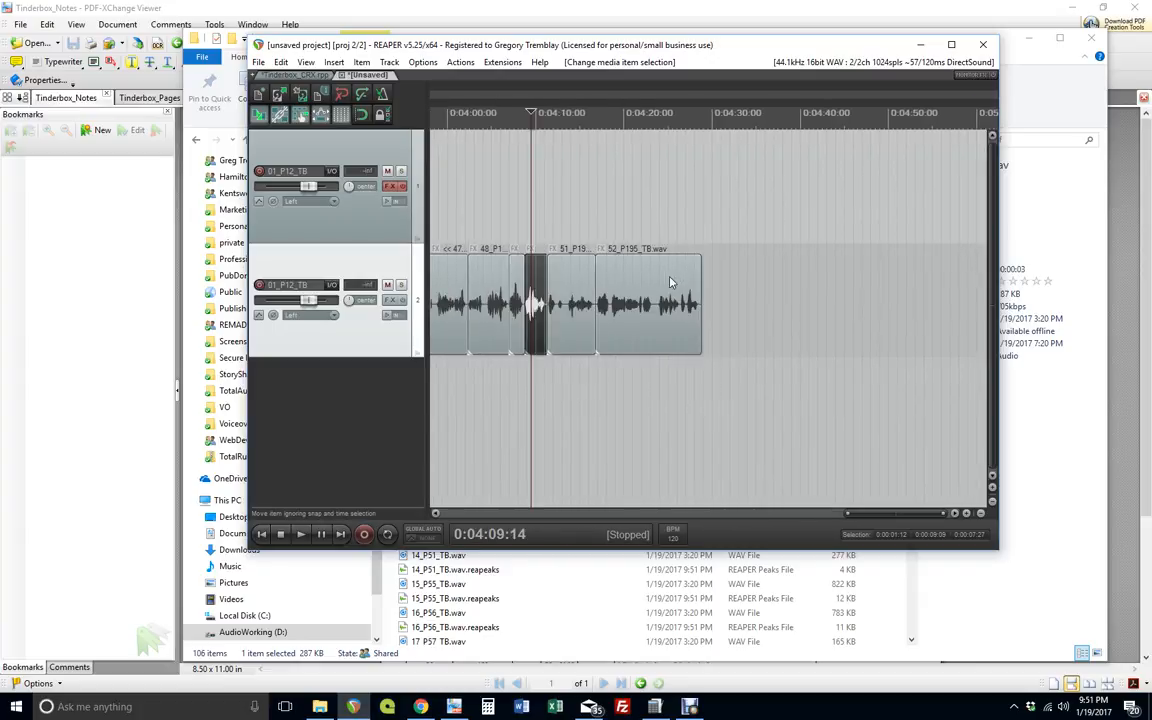
{"action": "scroll", "coordinate": [675, 272], "scroll_direction": "up", "scroll_amount": 6}
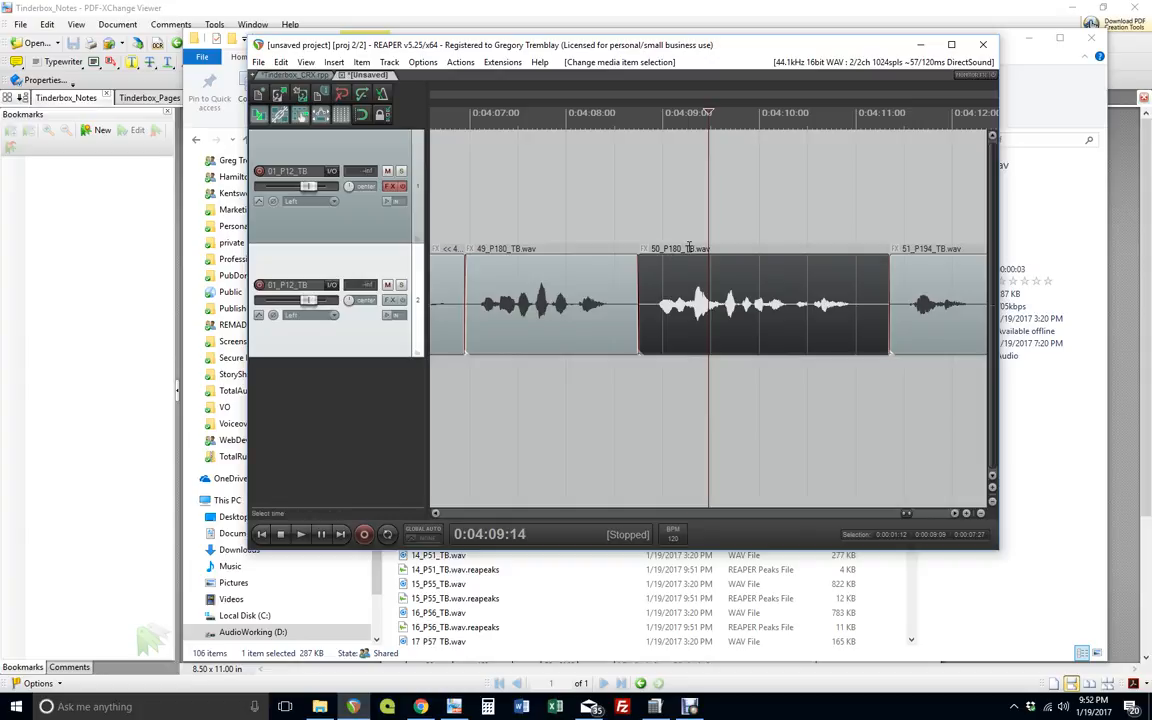
{"action": "left_click", "coordinate": [688, 249]}
{"action": "left_click", "coordinate": [710, 310]}
{"action": "scroll", "coordinate": [712, 308], "scroll_direction": "down", "scroll_amount": 8}
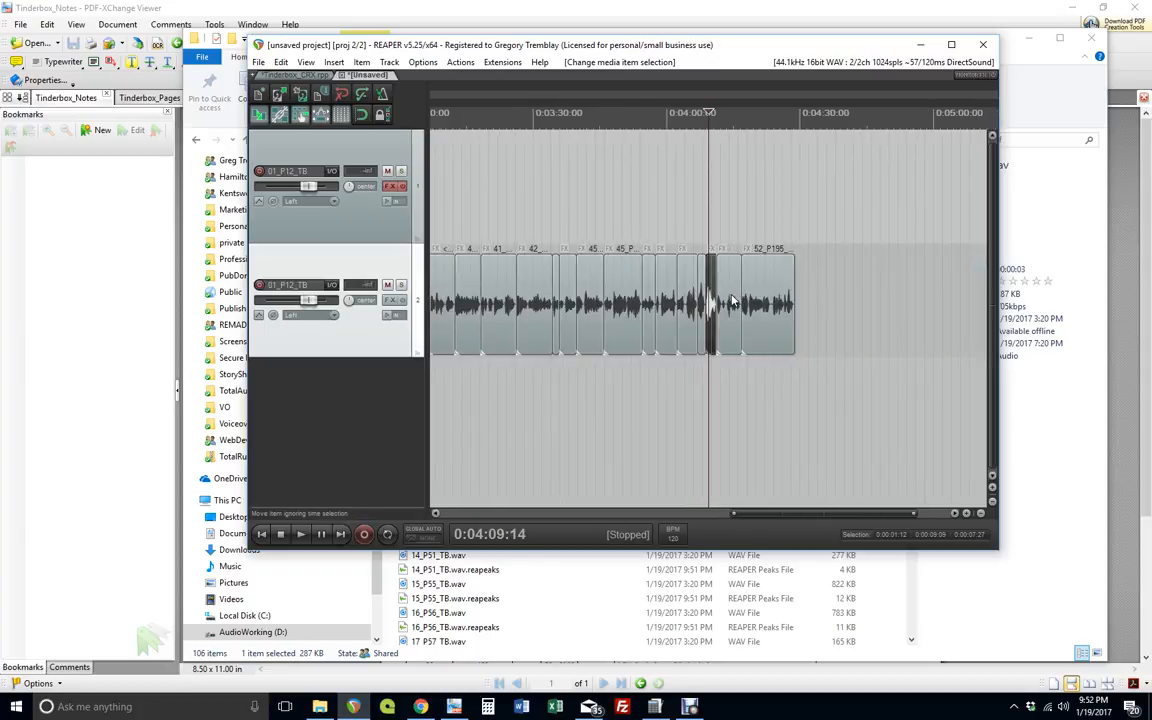
- Play the second track from near the beginning of the 02_P15_TB.wav clip and pause within that clip
{"action": "scroll", "coordinate": [730, 299], "scroll_direction": "left", "scroll_amount": 15}
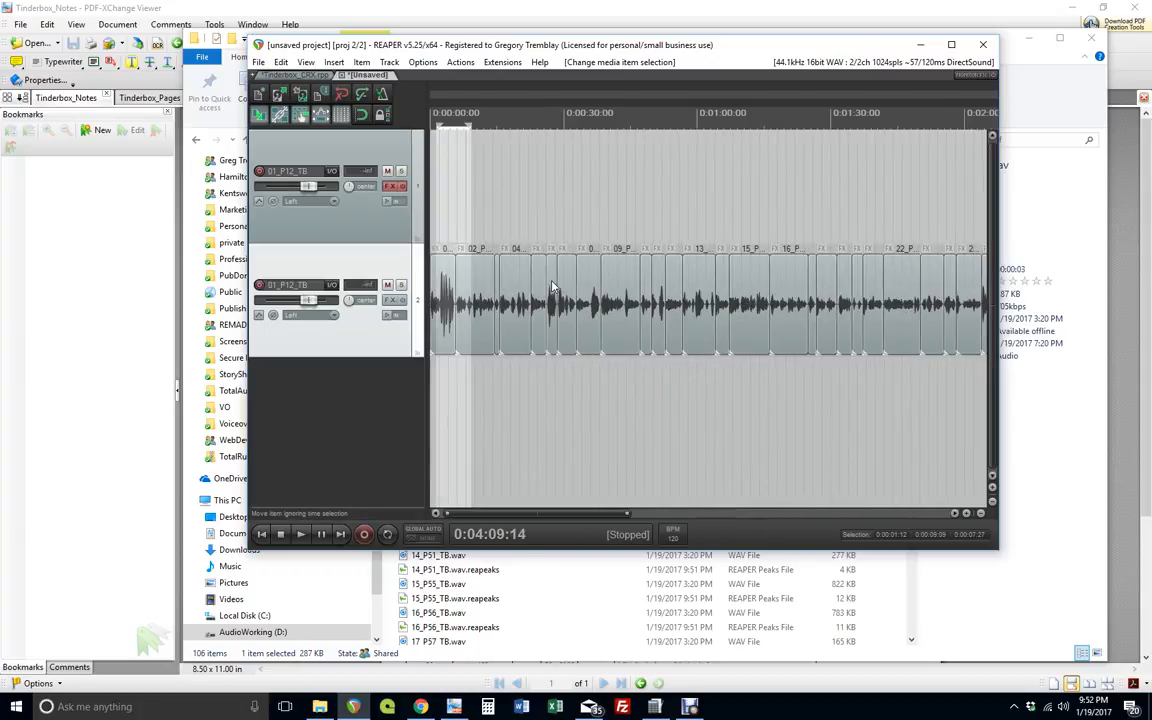
{"action": "left_click", "coordinate": [441, 283]}
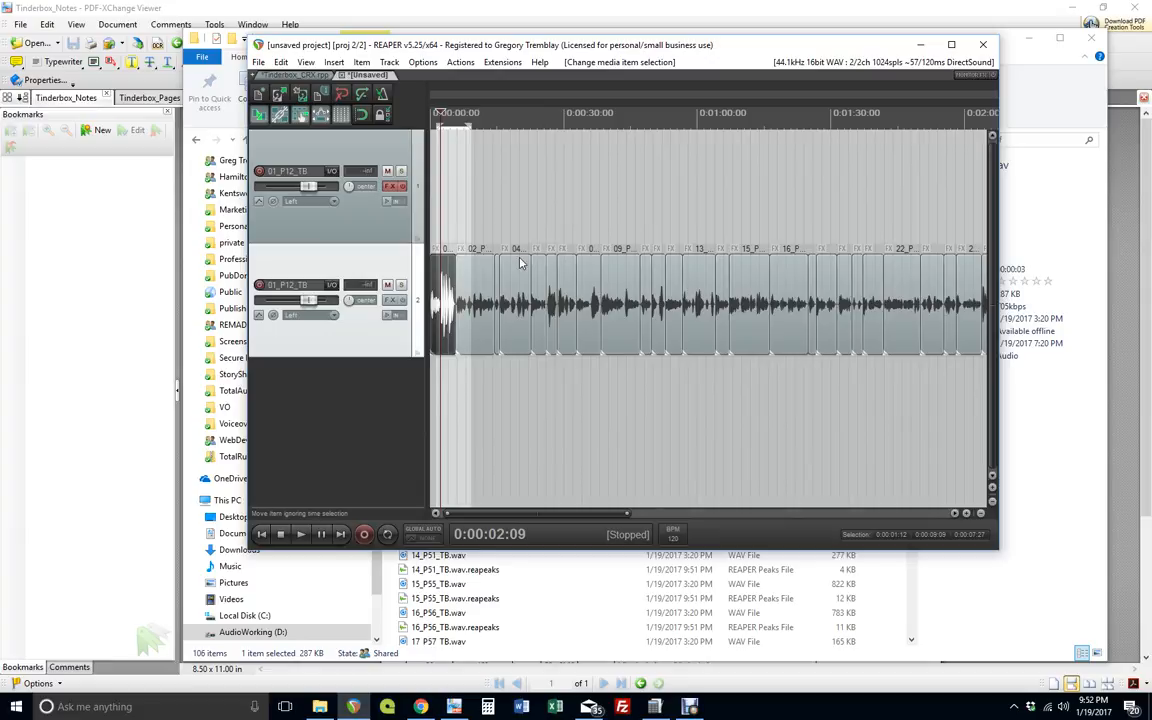
{"action": "left_click", "coordinate": [482, 318]}
{"action": "scroll", "coordinate": [482, 318], "scroll_direction": "up", "scroll_amount": 5}
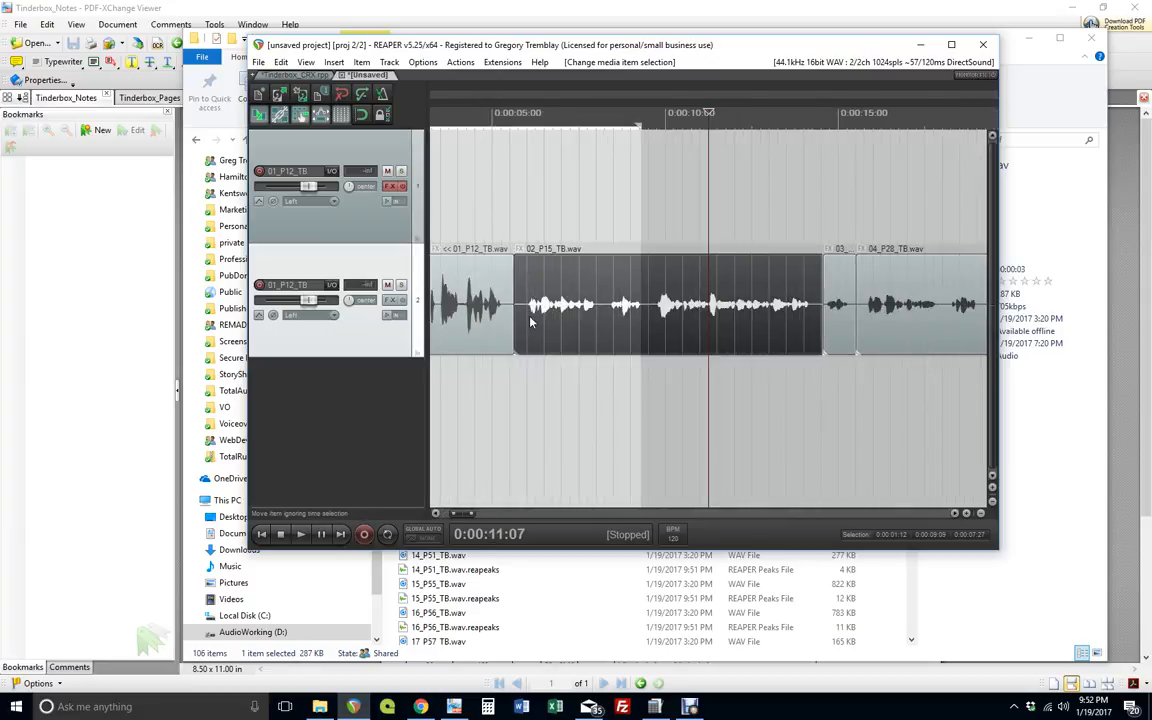
{"action": "left_click", "coordinate": [532, 370]}
{"action": "key", "text": "space"}
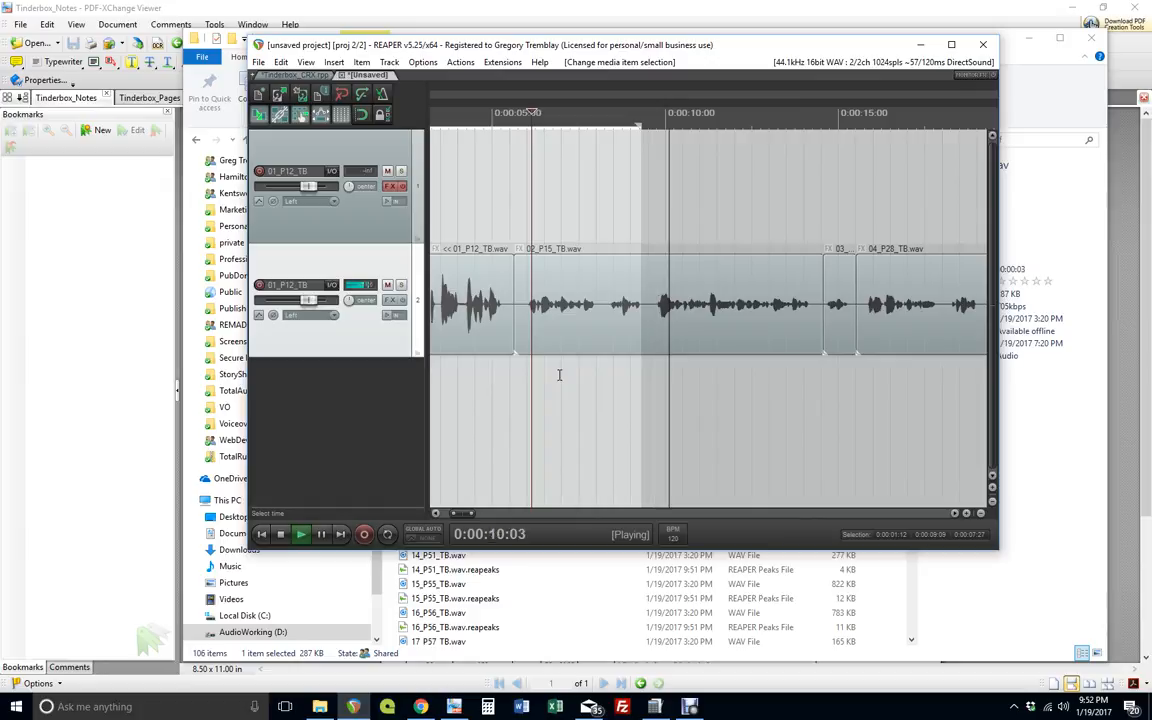
{"action": "key", "text": "ctrl+space"}
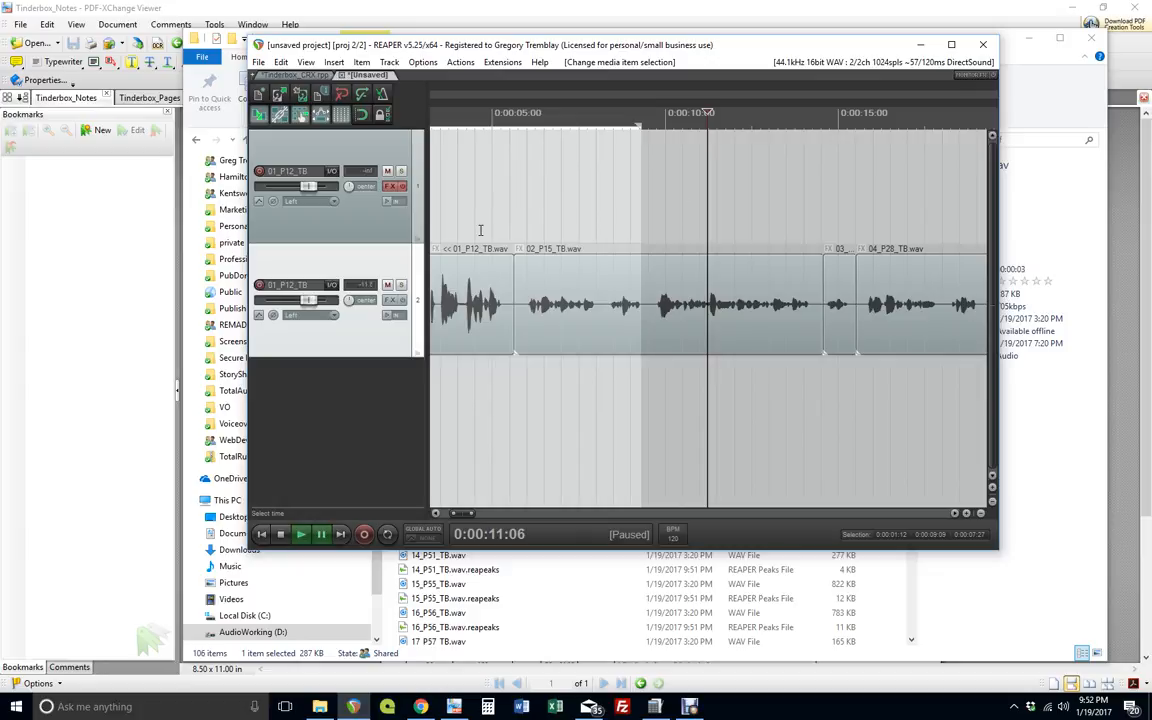
- Select the 01_P12_TB.wav clip on the second track and solo the empty first track
{"action": "scroll", "coordinate": [481, 221], "scroll_direction": "left", "scroll_amount": 2}
{"action": "scroll", "coordinate": [585, 292], "scroll_direction": "down", "scroll_amount": 3}
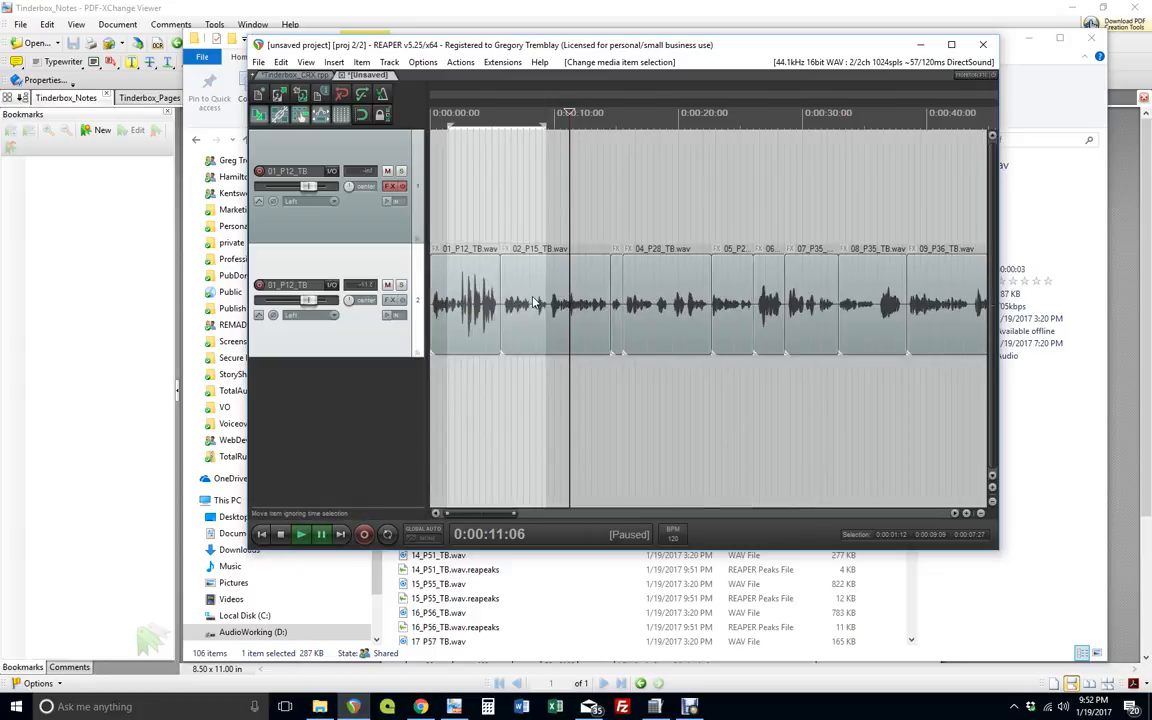
{"action": "left_click", "coordinate": [481, 200]}
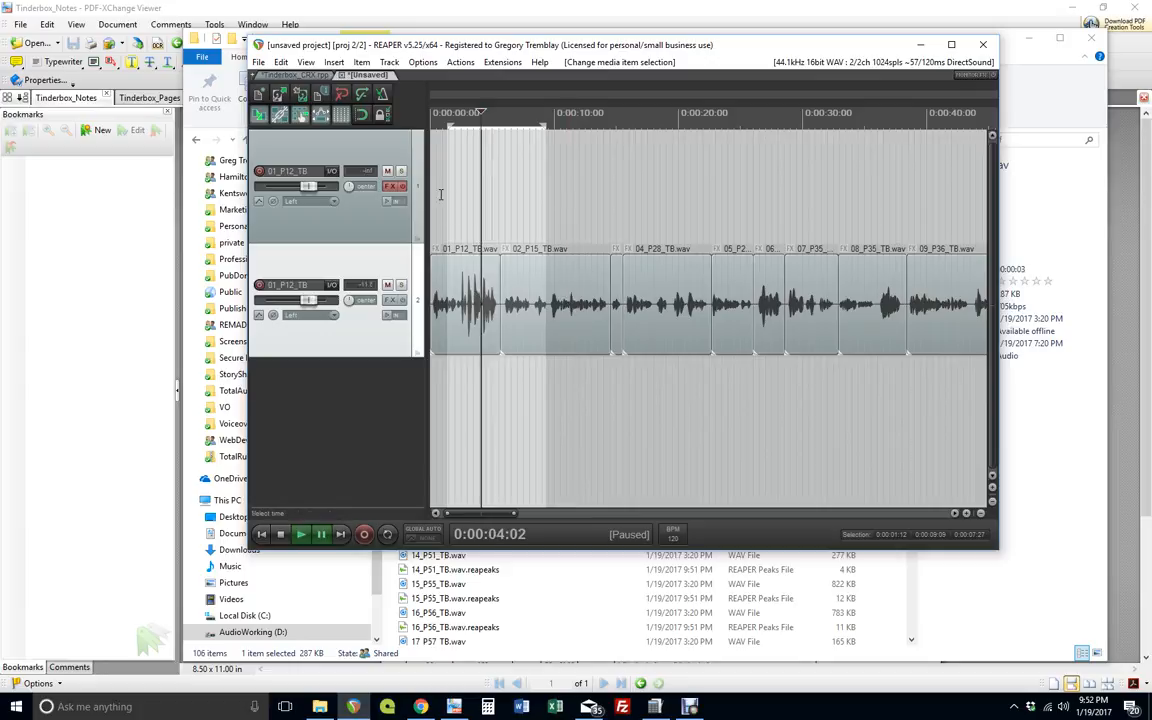
{"action": "left_click", "coordinate": [457, 284]}
{"action": "left_click", "coordinate": [401, 171]}
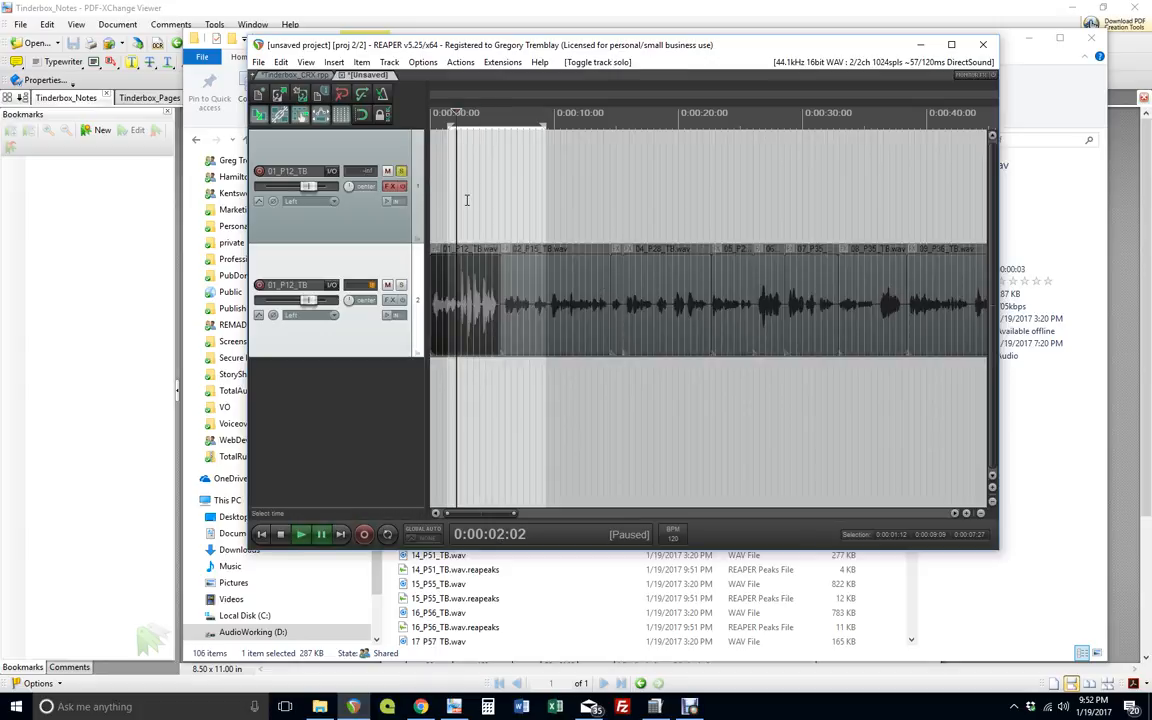
- Play the project while toggling the first track's solo off and on, pause playback, and leave the track unsoloed
{"action": "key", "text": "space"}
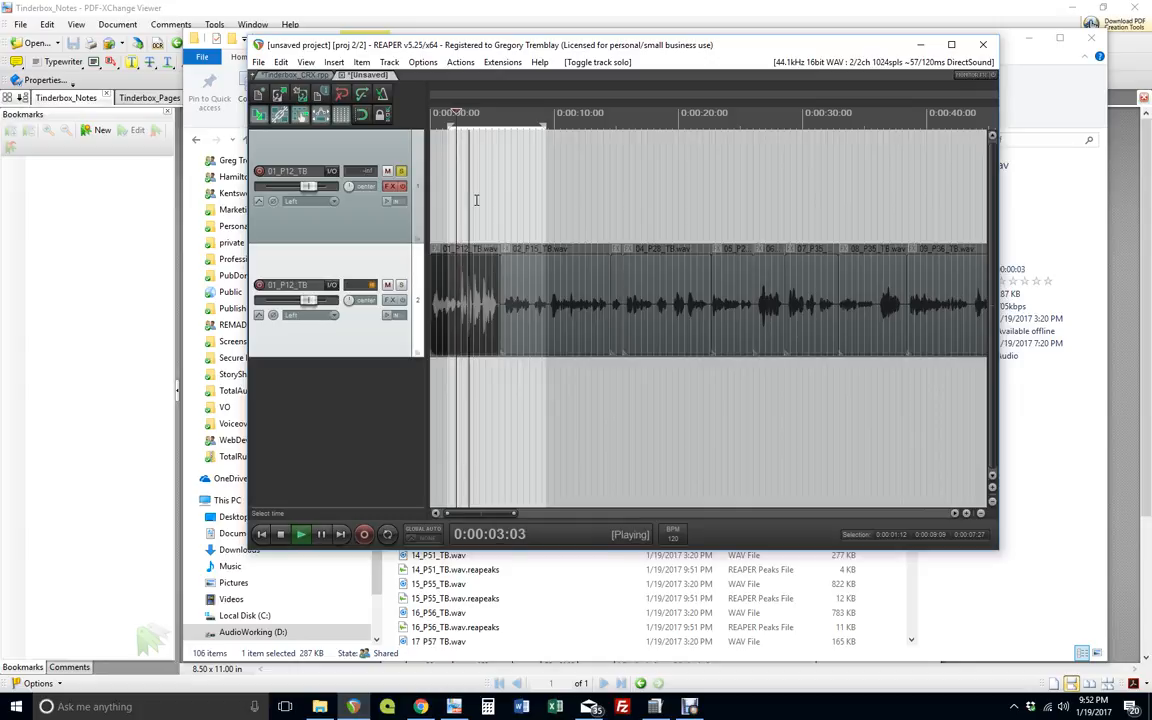
{"action": "left_click", "coordinate": [401, 171]}
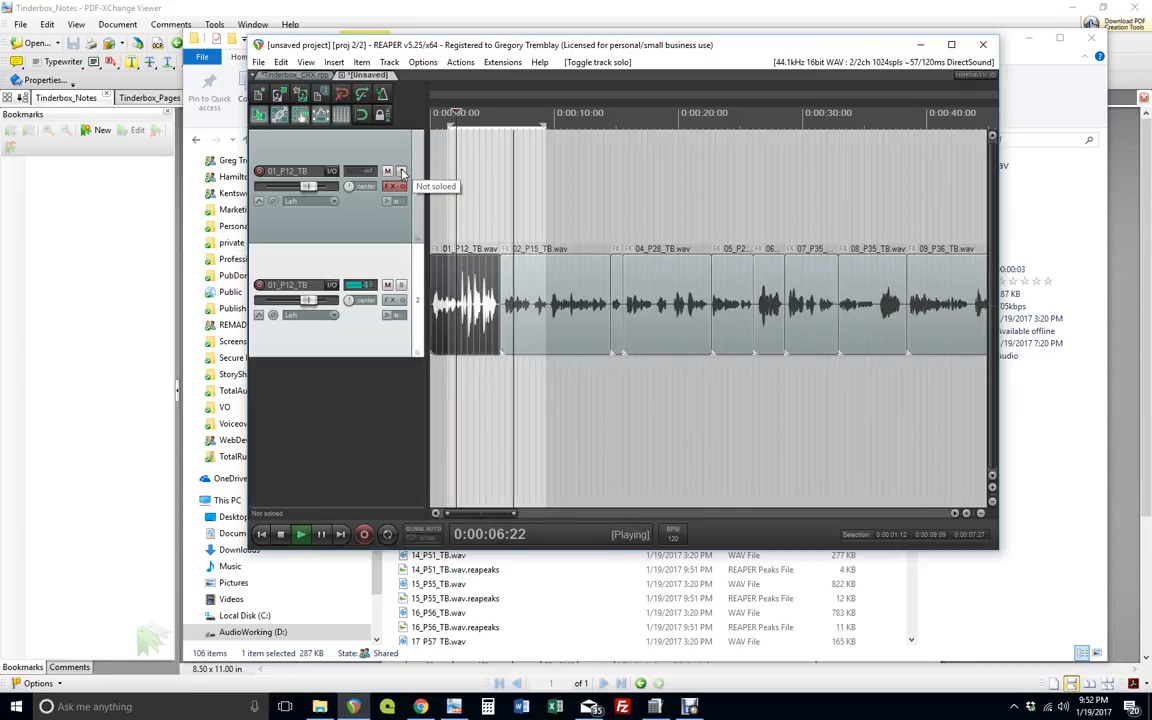
{"action": "left_click", "coordinate": [401, 171]}
{"action": "key", "text": "ctrl+space"}
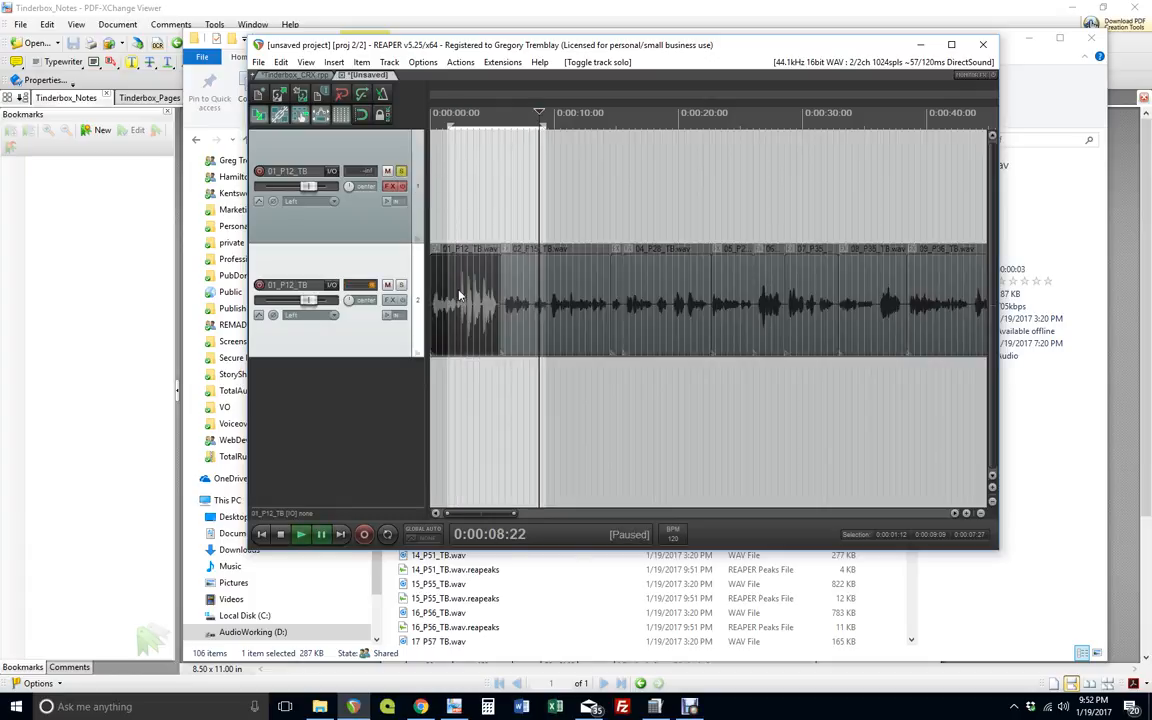
{"action": "left_click", "coordinate": [401, 171]}
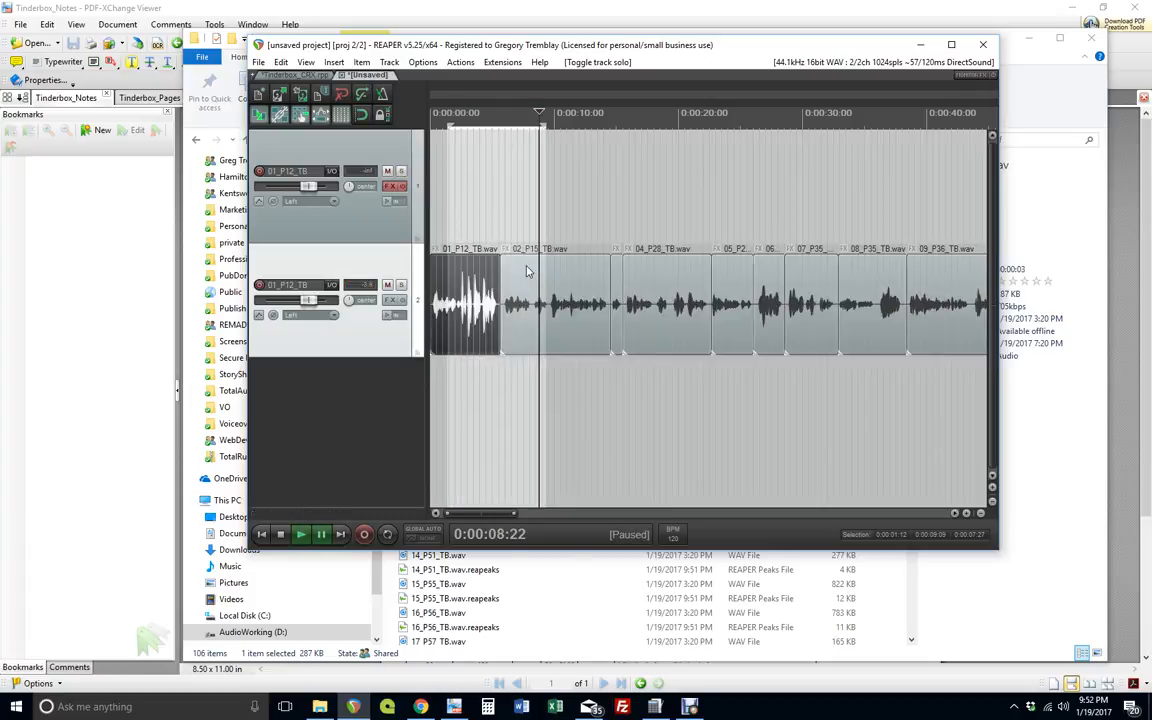
- Manually add markers at the starts of the second through fifth clips on the second track
{"action": "left_click", "coordinate": [485, 270]}
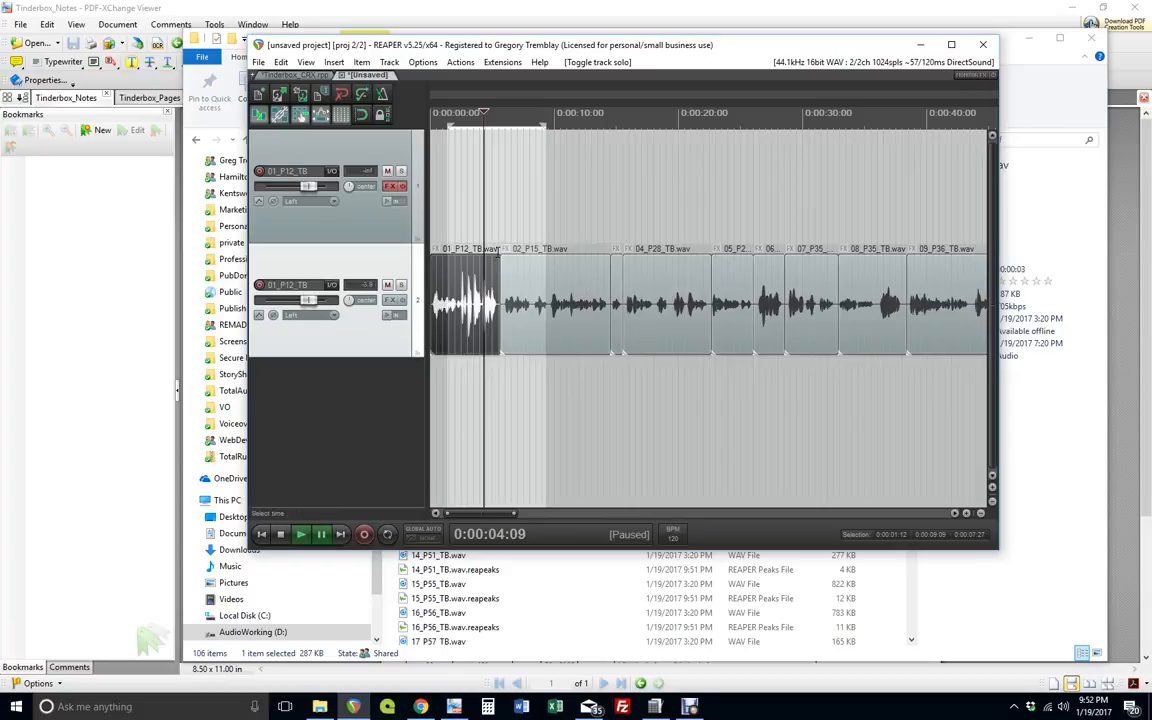
{"action": "left_click", "coordinate": [610, 262]}
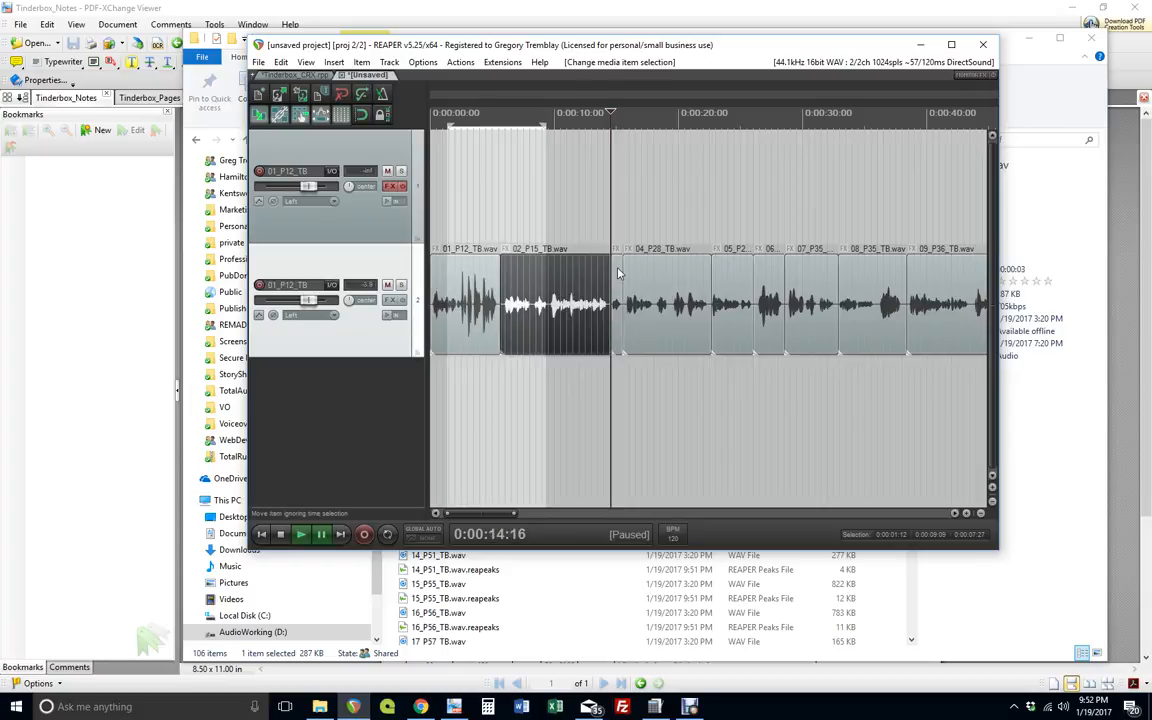
{"action": "left_click", "coordinate": [624, 267]}
{"action": "left_click", "coordinate": [502, 266]}
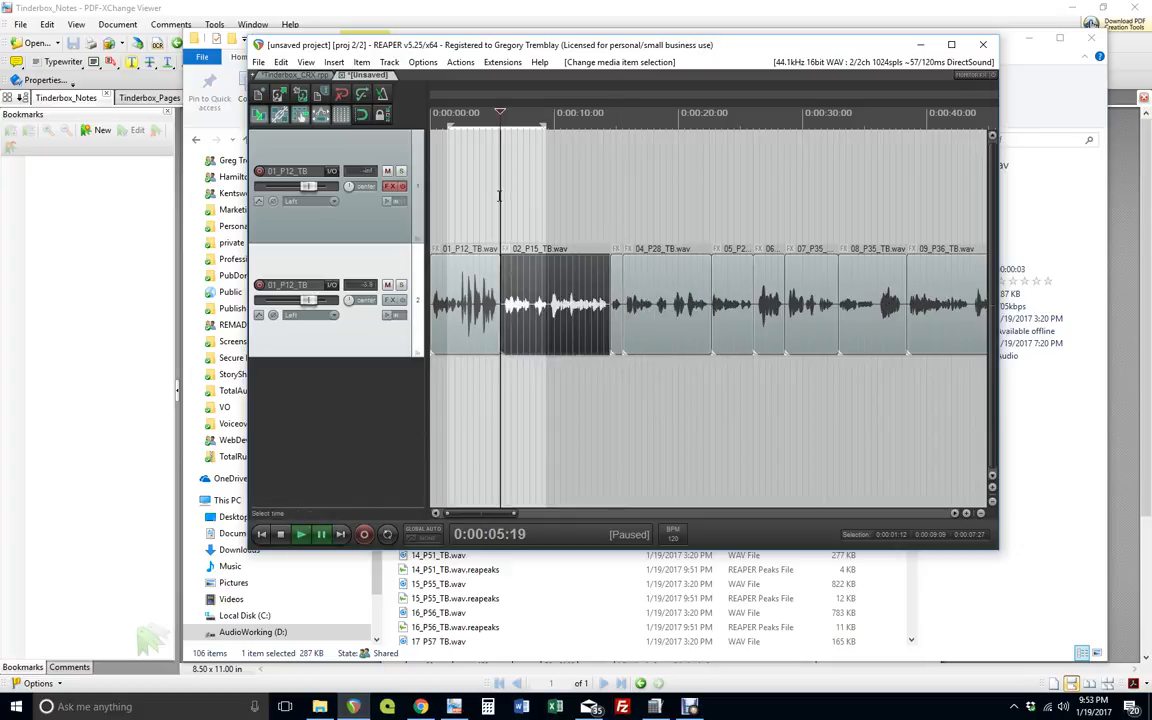
{"action": "key", "text": "m"}
{"action": "key", "text": "ctrl+Right"}
{"action": "key", "text": "m"}
{"action": "key", "text": "ctrl+Right"}
{"action": "key", "text": "m"}
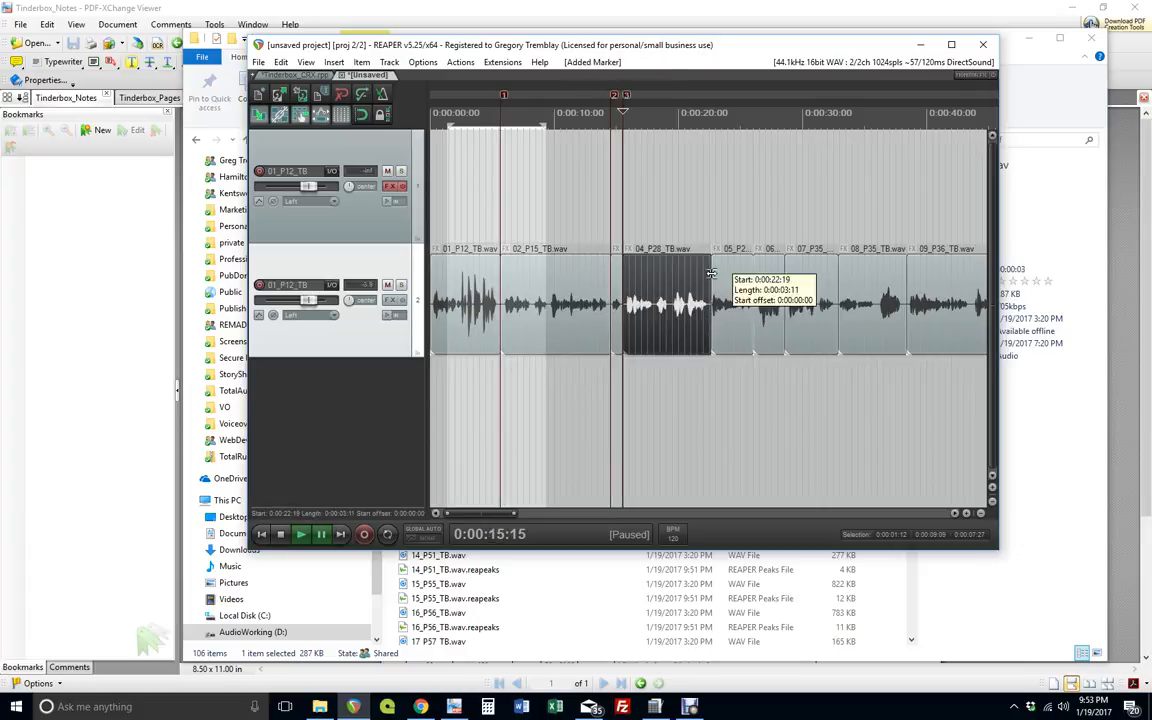
{"action": "key", "text": "ctrl+Right"}
{"action": "key", "text": "m"}
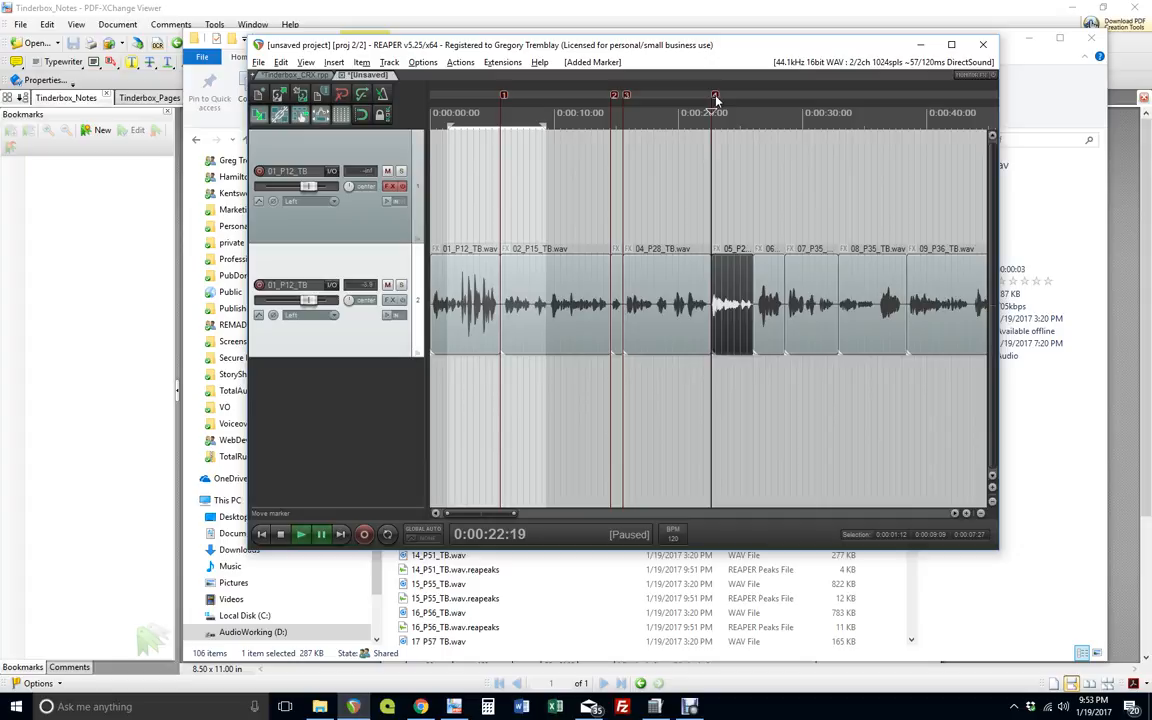
- Delete the four manually placed markers from the timeline
{"action": "left_click", "coordinate": [714, 95], "text": "alt"}
{"action": "left_click", "coordinate": [626, 95], "text": "alt"}
{"action": "left_click", "coordinate": [614, 95], "text": "alt"}
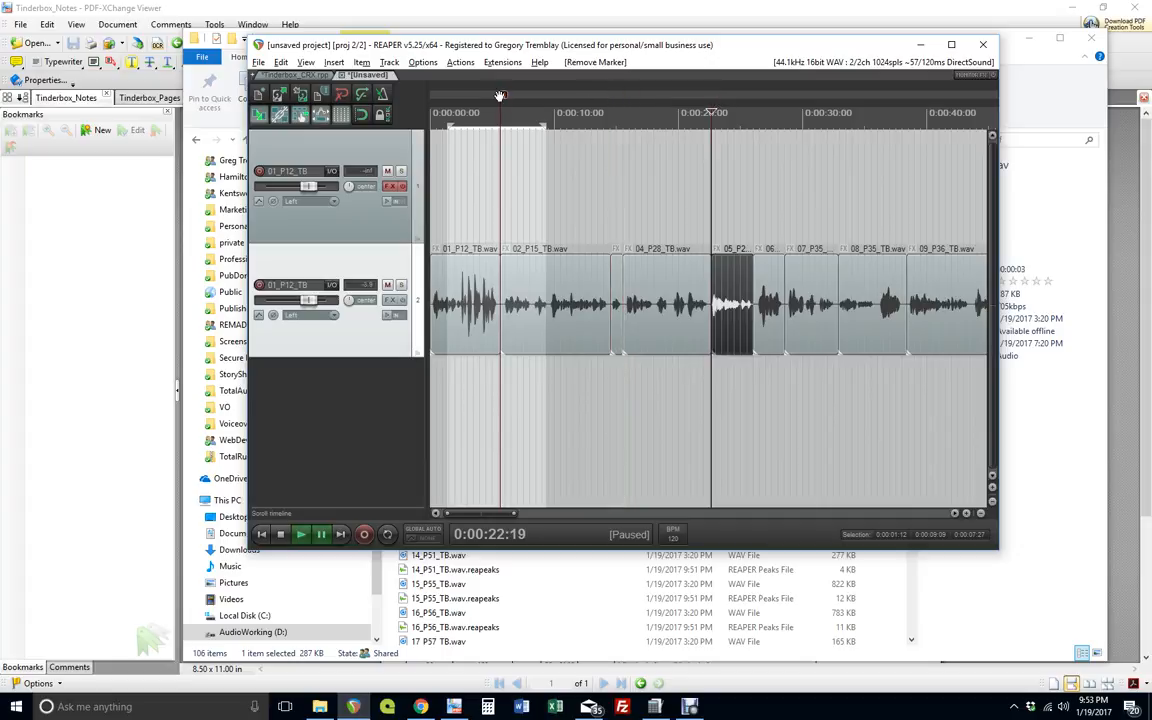
{"action": "left_click", "coordinate": [503, 95], "text": "alt"}
- Select the 01_P12_TB.wav clip and examine the actions that make up the PunchMark custom action, leaving its definition unedited
{"action": "left_click", "coordinate": [451, 300]}
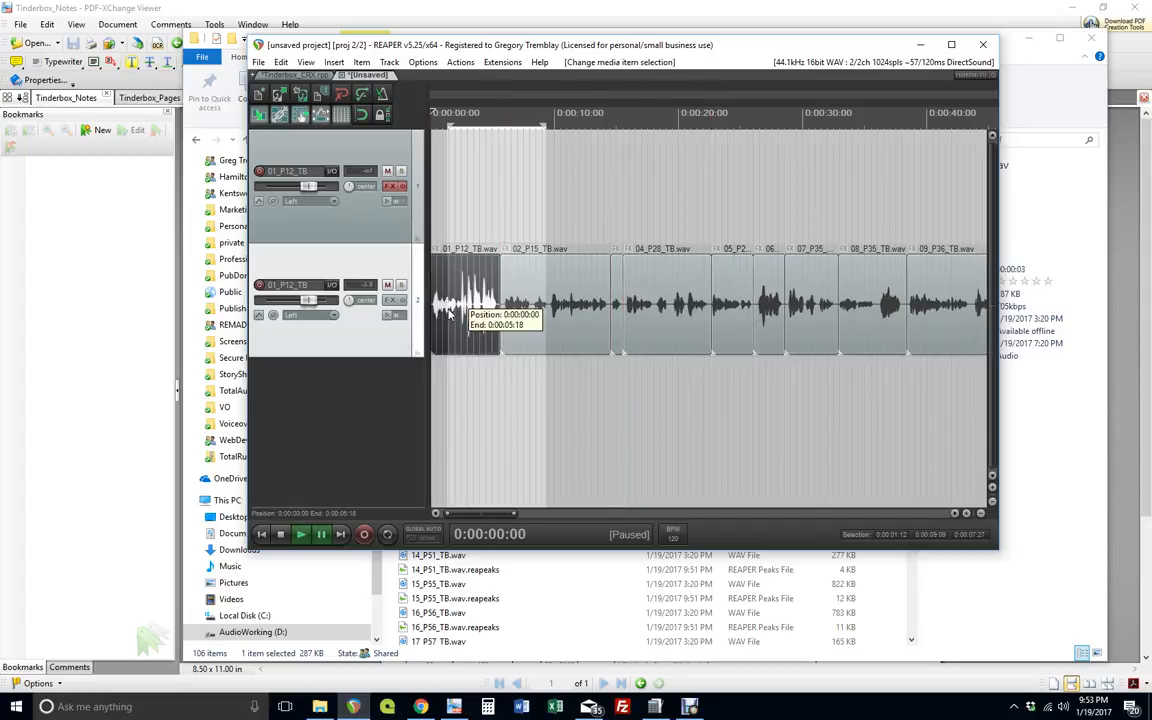
{"action": "left_click", "coordinate": [460, 63]}
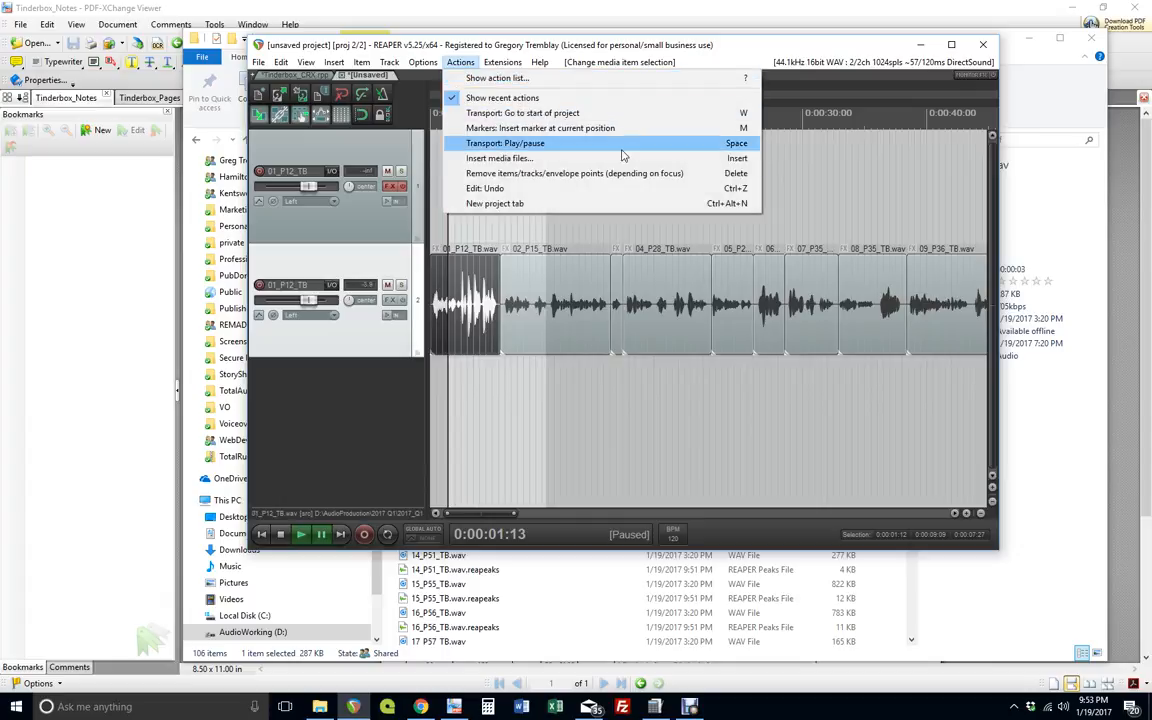
{"action": "left_click", "coordinate": [511, 79]}
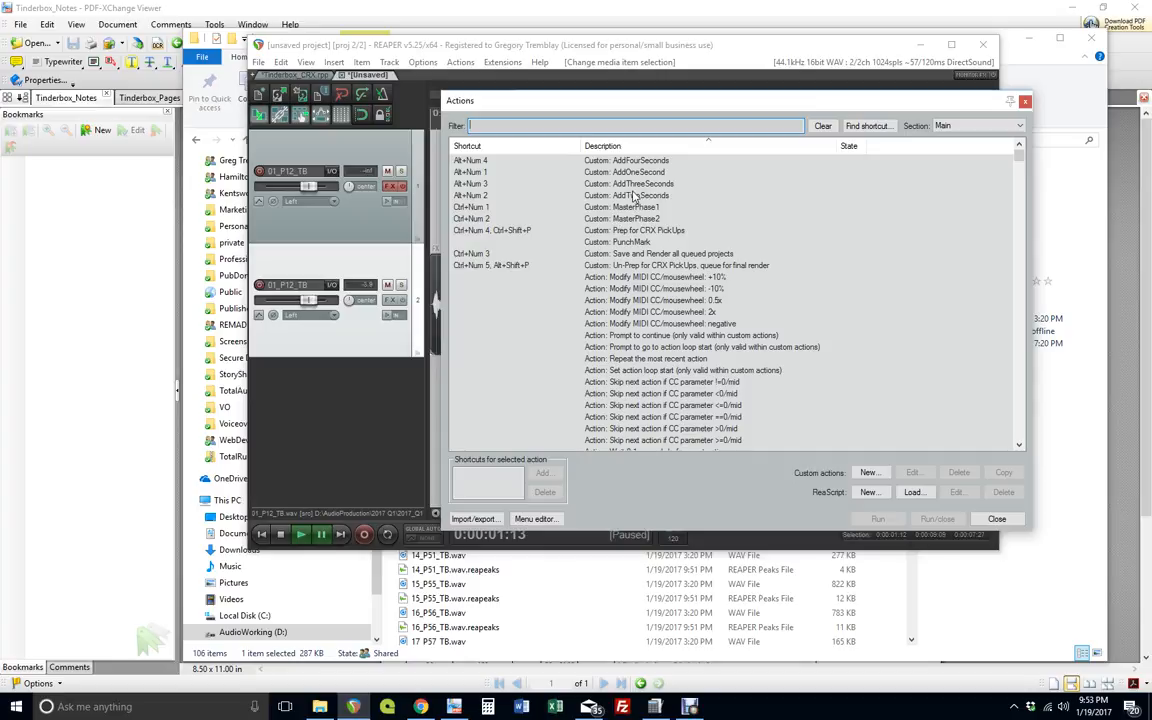
{"action": "left_click", "coordinate": [591, 245]}
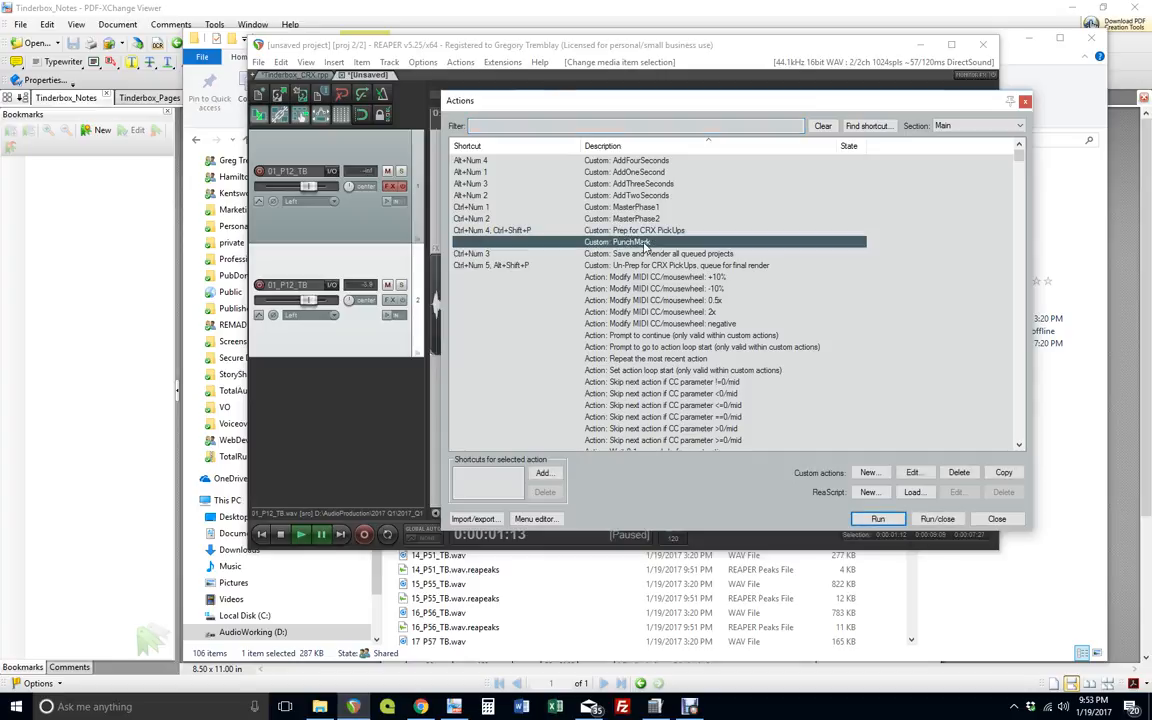
{"action": "left_click", "coordinate": [912, 472]}
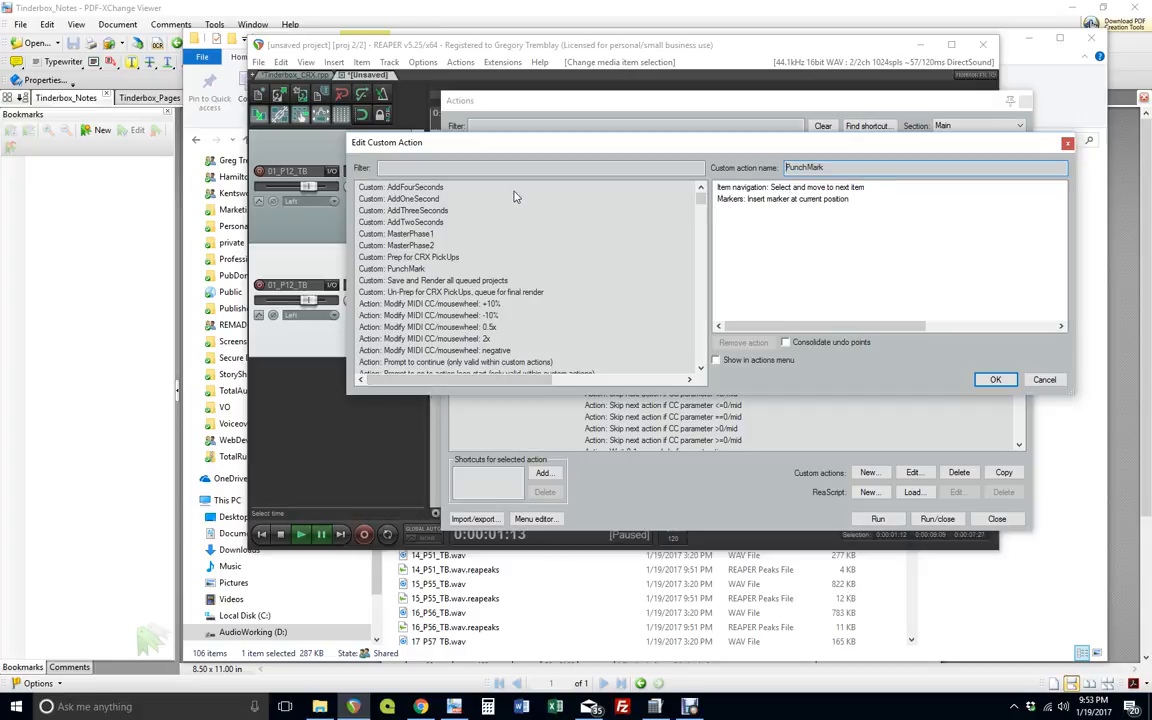
{"action": "left_click_drag", "start_coordinate": [538, 148], "coordinate": [731, 210]}
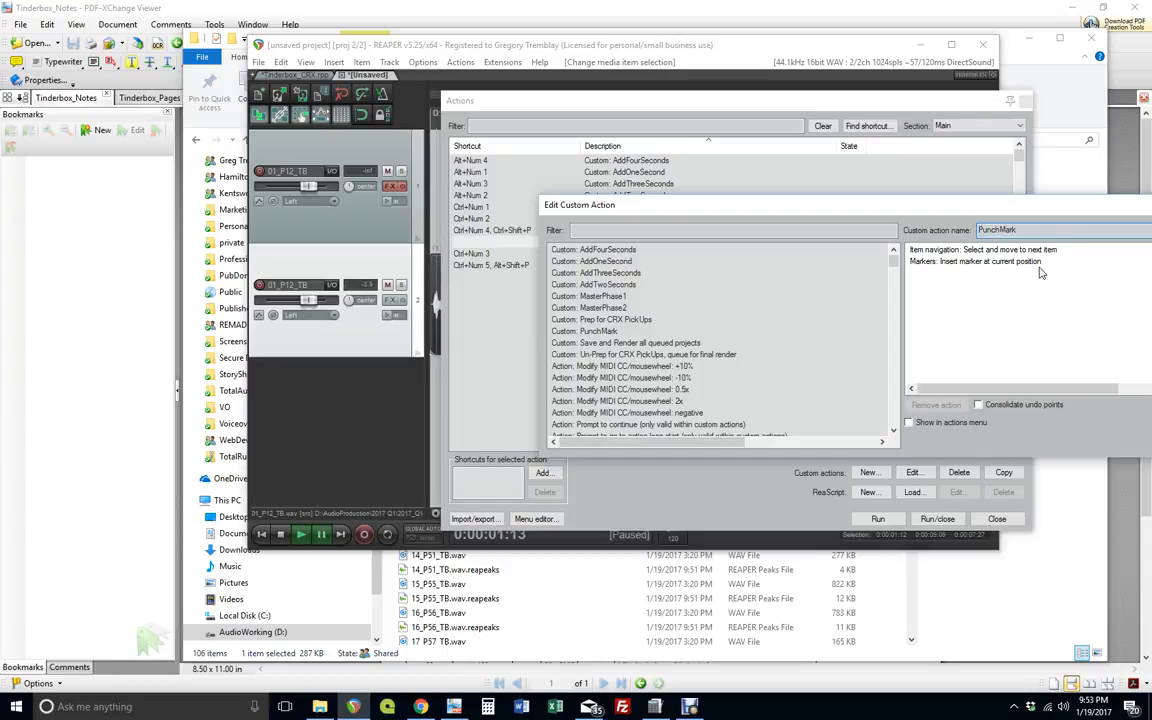
{"action": "left_click_drag", "start_coordinate": [1060, 215], "coordinate": [715, 191]}
{"action": "left_click", "coordinate": [873, 412]}
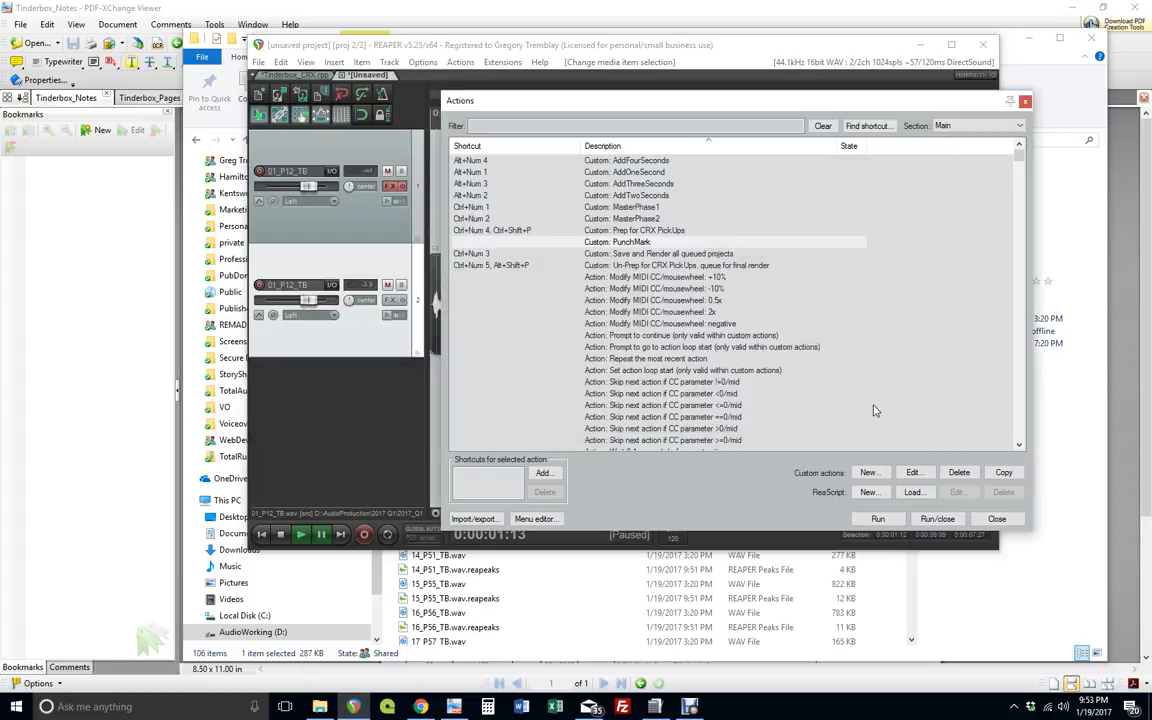
- Run the PunchMark custom action repeatedly to mark the start of every clip from 02_P15_TB.wav through 52_P195_TB.wav
{"action": "left_click_drag", "start_coordinate": [821, 110], "coordinate": [1107, 119]}
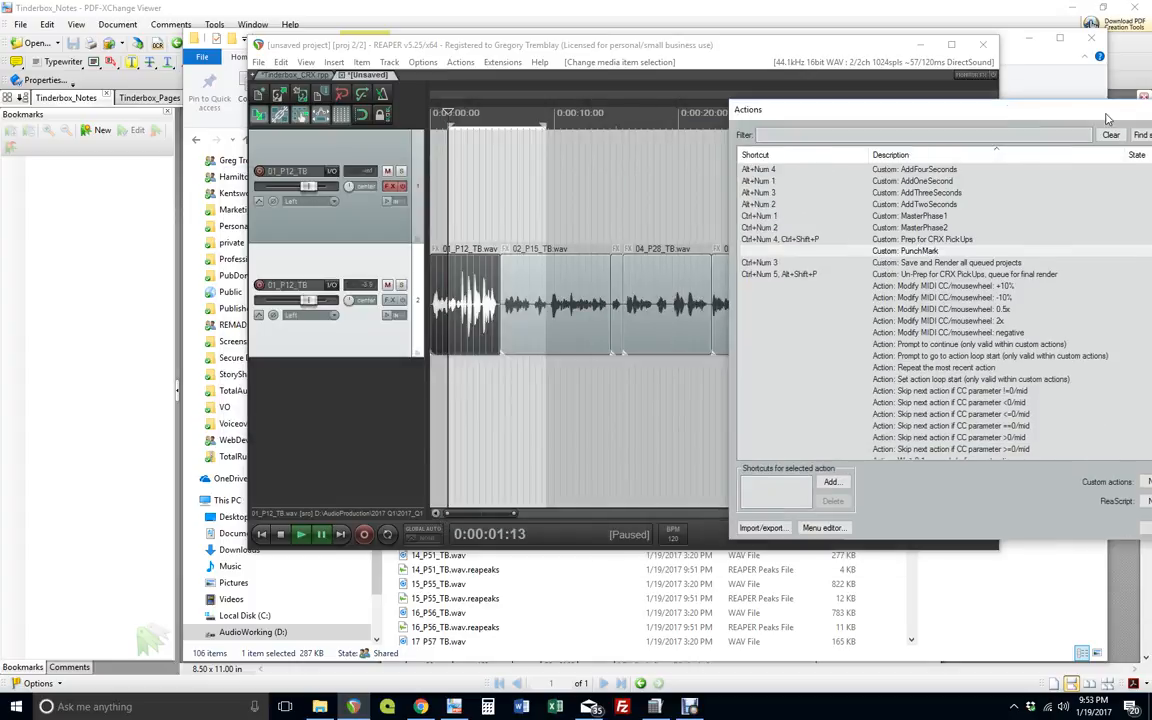
{"action": "left_click_drag", "start_coordinate": [772, 49], "coordinate": [553, 35]}
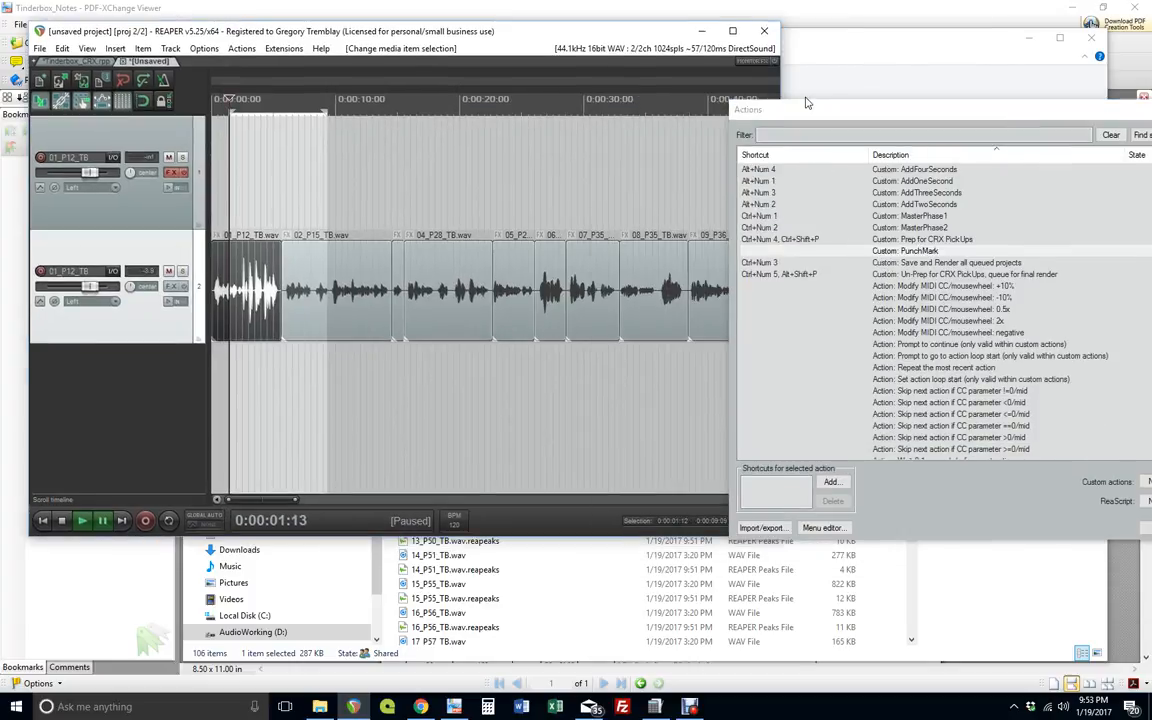
{"action": "left_click_drag", "start_coordinate": [807, 105], "coordinate": [670, 226]}
{"action": "left_click_drag", "start_coordinate": [762, 230], "coordinate": [822, 37]}
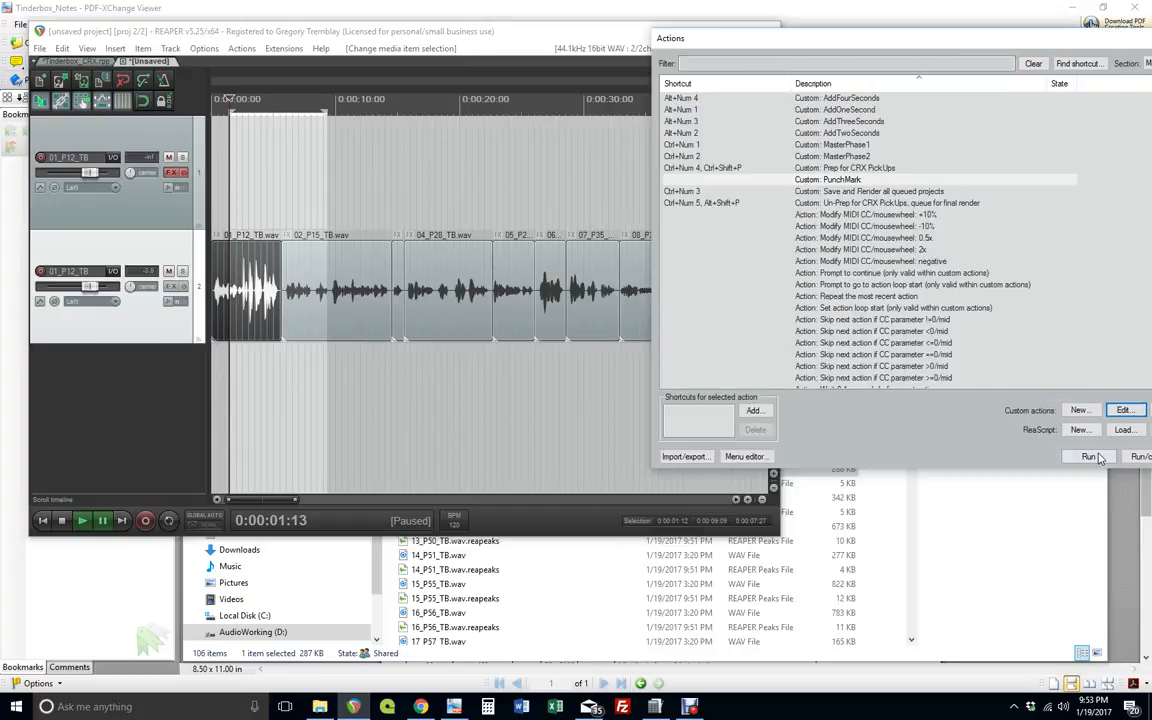
{"action": "left_click", "coordinate": [1098, 457]}
{"action": "left_click", "coordinate": [1082, 457]}
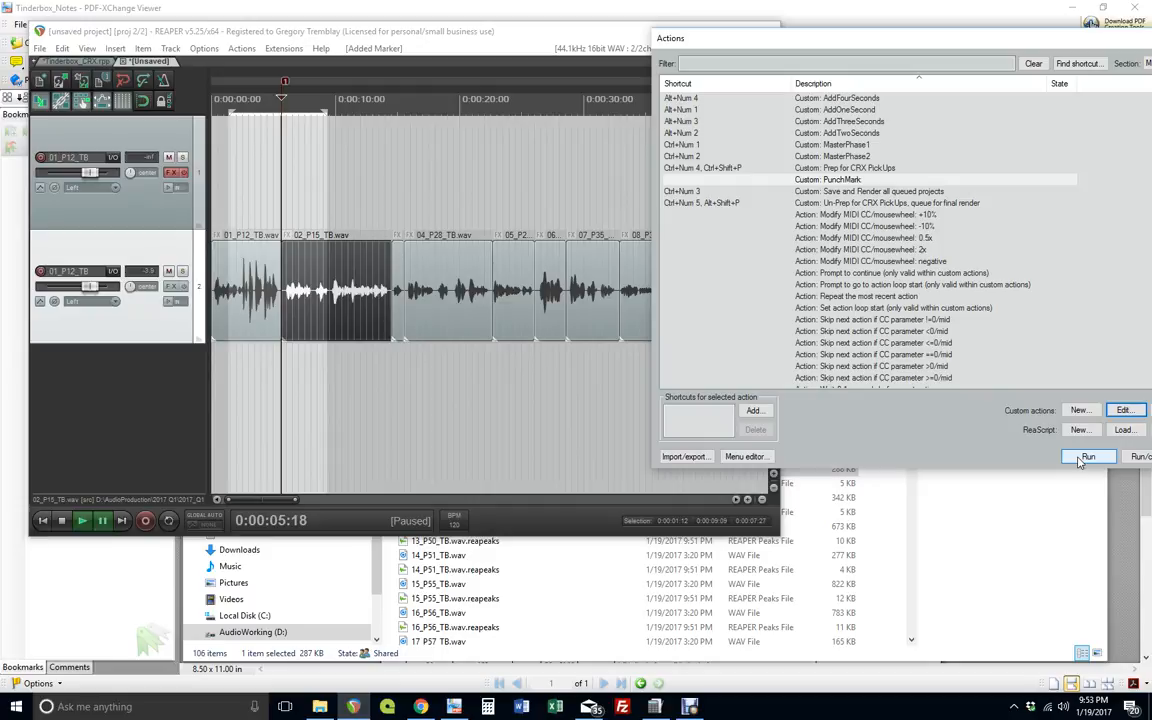
{"action": "left_click", "coordinate": [1082, 457]}
{"action": "left_click", "coordinate": [1082, 457]}
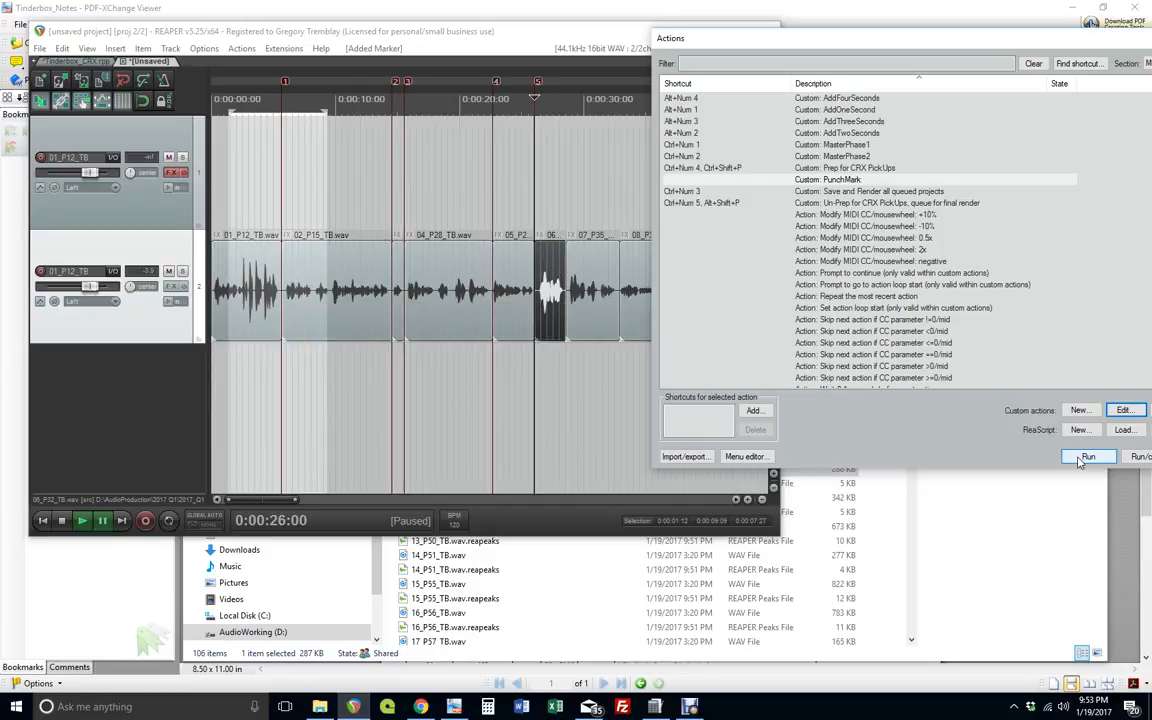
{"action": "left_click", "coordinate": [1082, 457]}
{"action": "left_click", "coordinate": [1082, 457]}
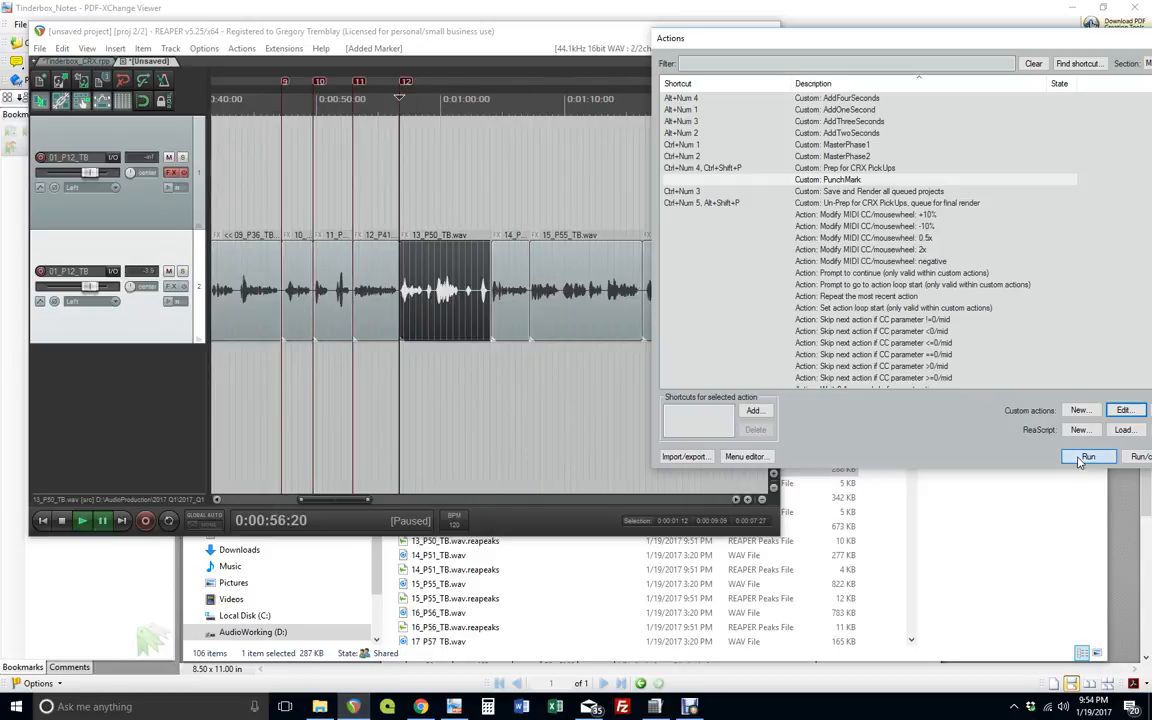
{"action": "left_click", "coordinate": [1082, 457]}
{"action": "left_click", "coordinate": [1082, 457]}
{"action": "left_click", "coordinate": [1082, 457]}
{"action": "left_click", "coordinate": [1082, 457]}
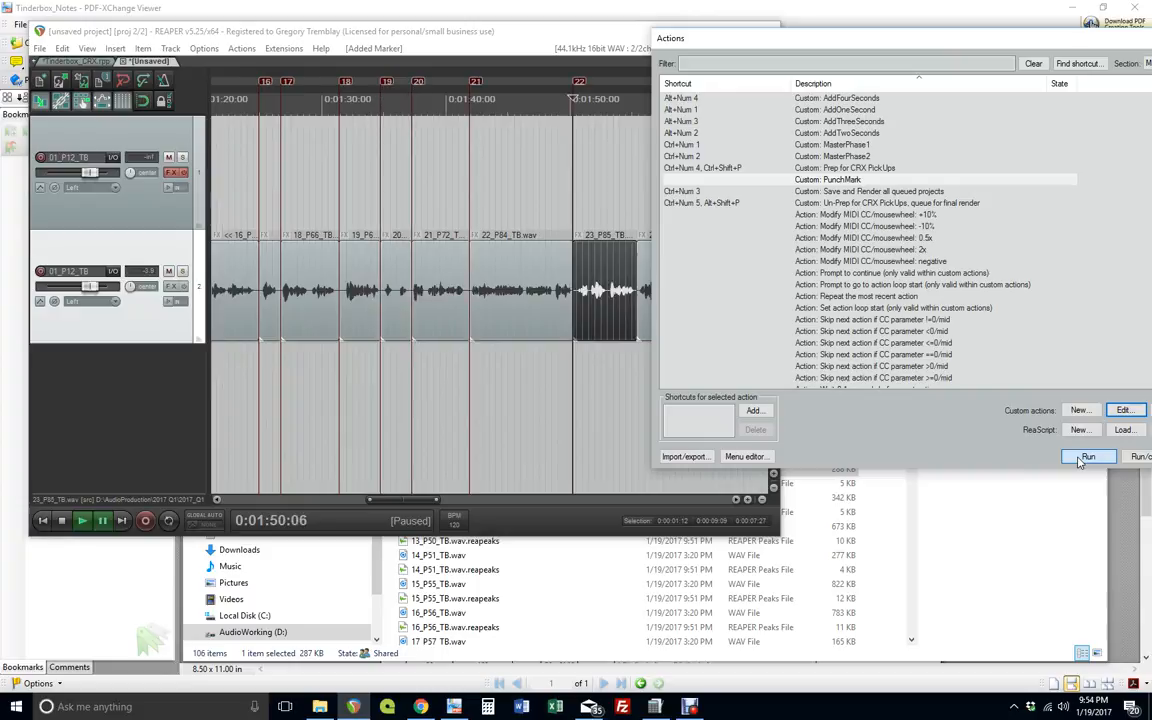
{"action": "left_click", "coordinate": [1082, 457]}
{"action": "left_click", "coordinate": [1082, 457]}
{"action": "left_click", "coordinate": [1082, 457]}
{"action": "left_click", "coordinate": [1082, 457]}
{"action": "left_click", "coordinate": [1082, 457]}
{"action": "left_click", "coordinate": [1082, 457]}
{"action": "left_click", "coordinate": [1082, 457]}
{"action": "left_click", "coordinate": [1082, 457]}
{"action": "left_click", "coordinate": [1082, 457]}
{"action": "left_click", "coordinate": [1082, 457]}
{"action": "left_click", "coordinate": [1082, 457]}
{"action": "left_click", "coordinate": [1082, 457]}
{"action": "left_click", "coordinate": [1082, 457]}
{"action": "left_click", "coordinate": [1082, 457]}
{"action": "left_click", "coordinate": [1082, 457]}
{"action": "left_click", "coordinate": [1082, 457]}
{"action": "left_click", "coordinate": [1082, 457]}
{"action": "left_click", "coordinate": [1082, 457]}
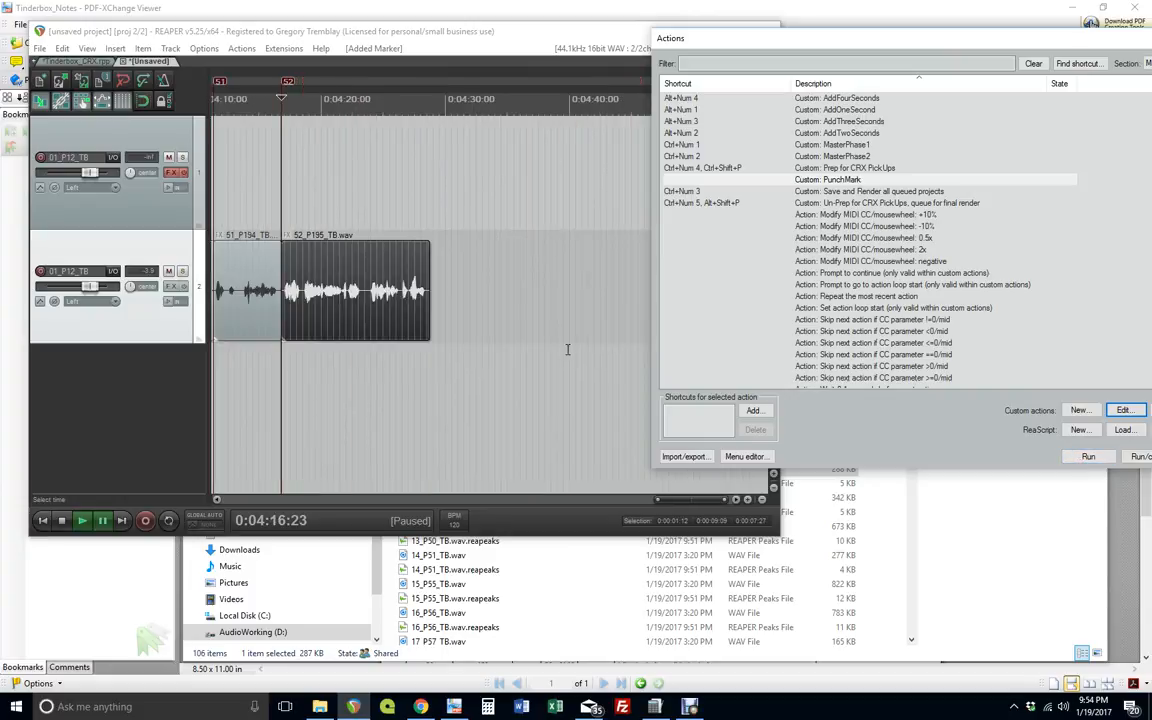
- Add a marker at the end of the 52_P195_TB.wav clip and close the action list
{"action": "left_click", "coordinate": [428, 279]}
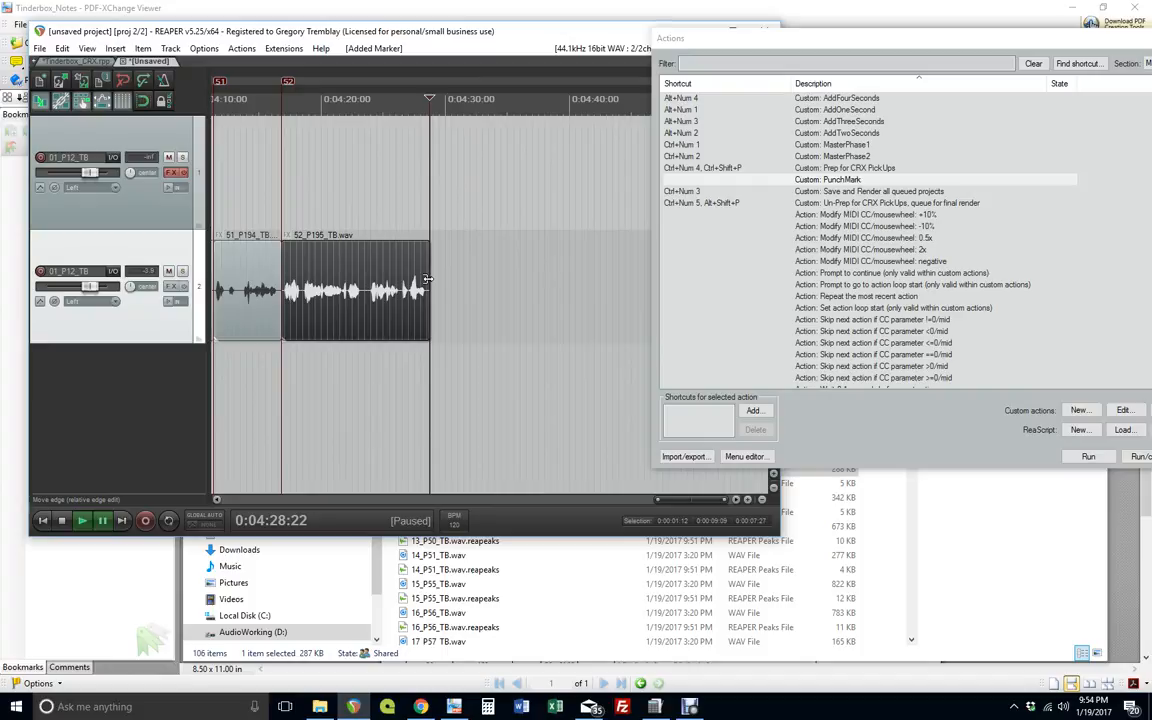
{"action": "key", "text": "m"}
{"action": "left_click_drag", "start_coordinate": [893, 38], "coordinate": [670, 74]}
{"action": "left_click", "coordinate": [985, 492]}
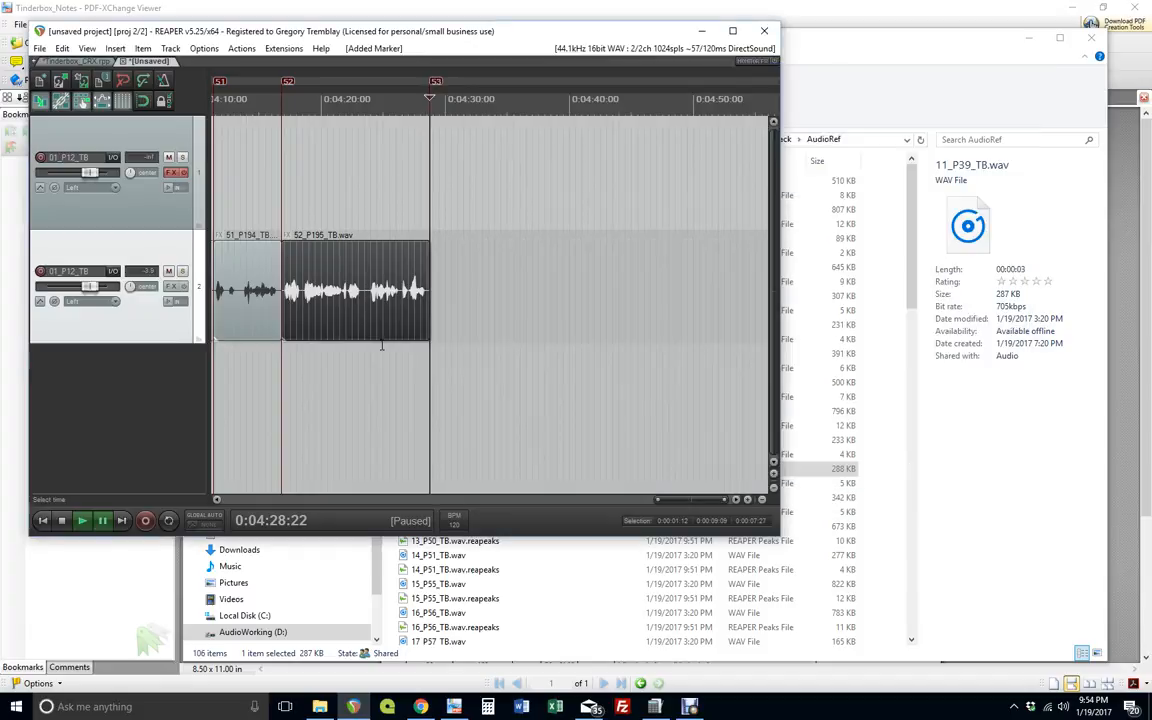
- Return to the project start and step forward and backward through the markers, finishing at 0:00:00:00
{"action": "scroll", "coordinate": [512, 152], "scroll_direction": "left", "scroll_amount": 2}
{"action": "key", "text": "Home"}
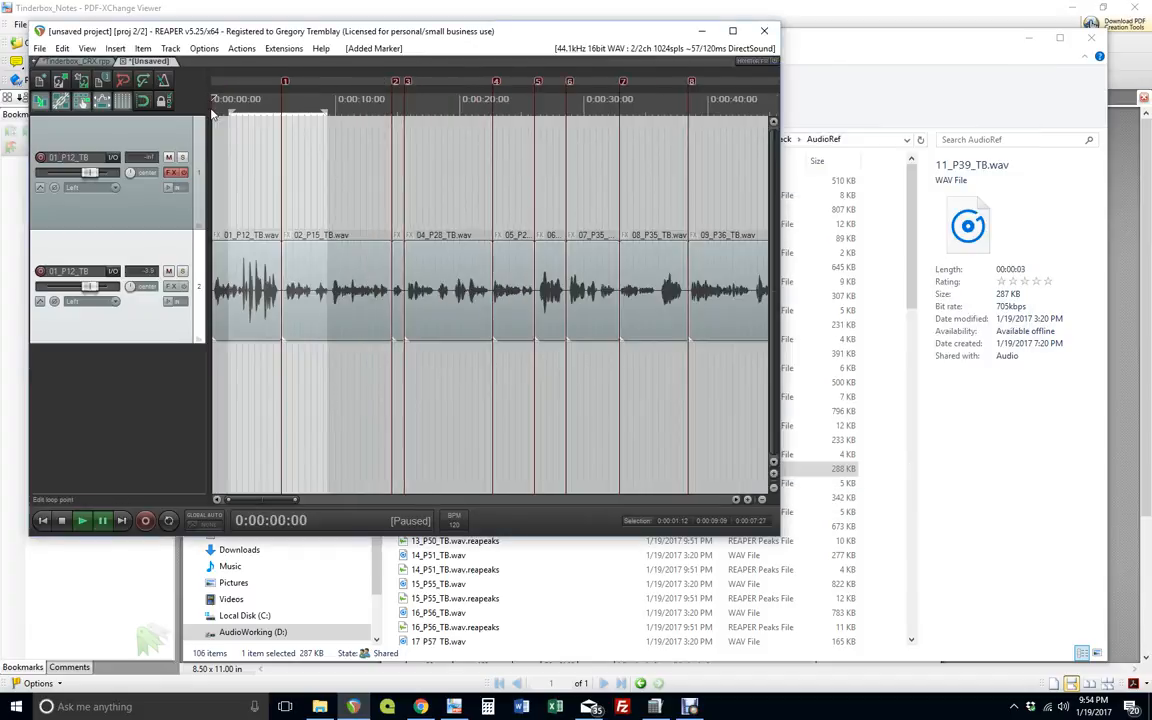
{"action": "left_click", "coordinate": [258, 141]}
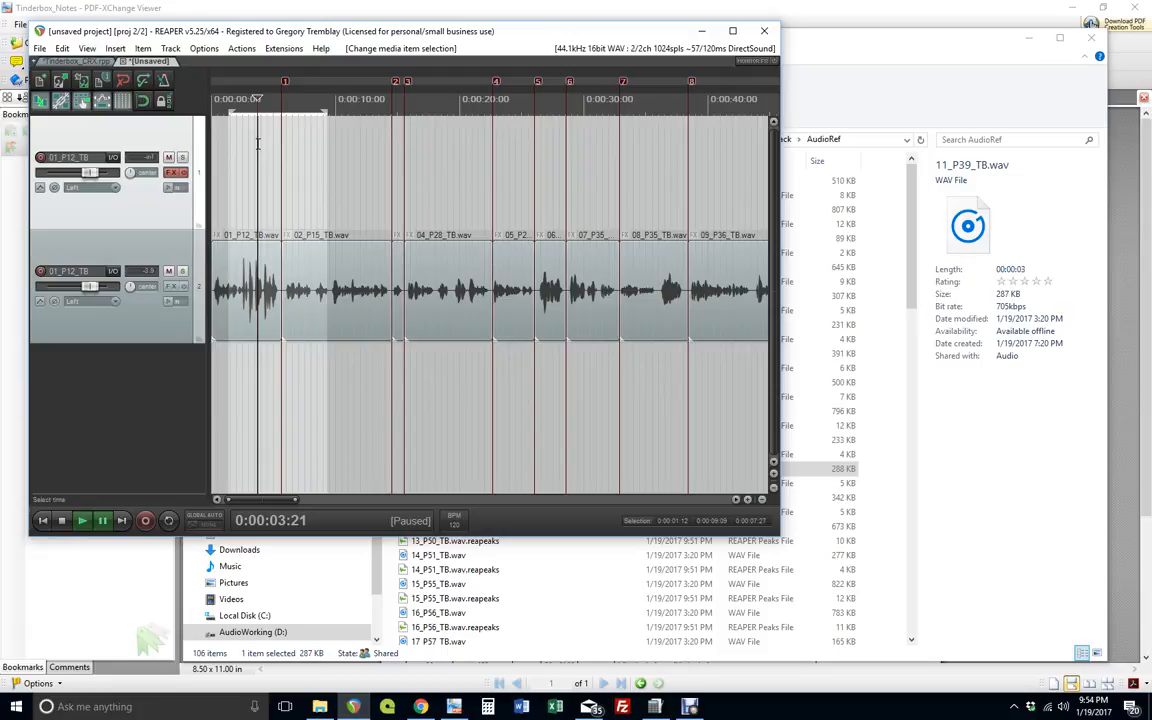
{"action": "key", "text": "bracketright"}
{"action": "key", "text": "bracketright"}
{"action": "key", "text": "bracketright"}
{"action": "key", "text": "bracketright"}
{"action": "key", "text": "bracketright"}
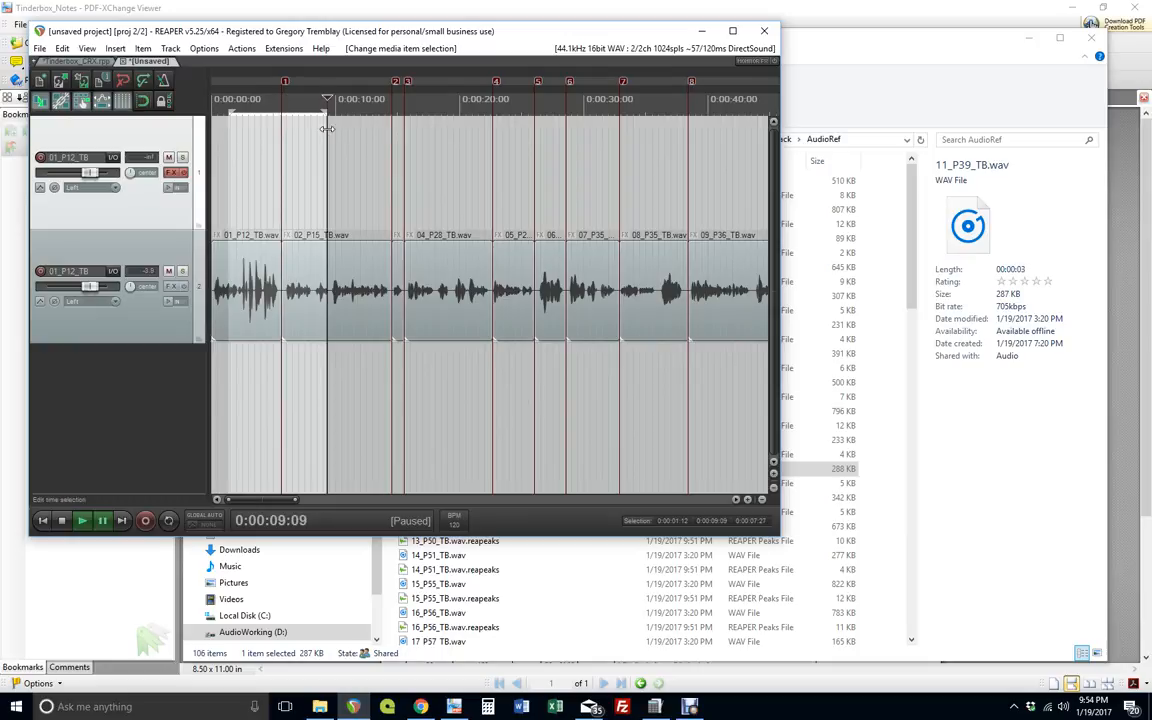
{"action": "key", "text": "bracketright"}
{"action": "key", "text": "bracketright"}
{"action": "key", "text": "bracketright"}
{"action": "key", "text": "bracketleft"}
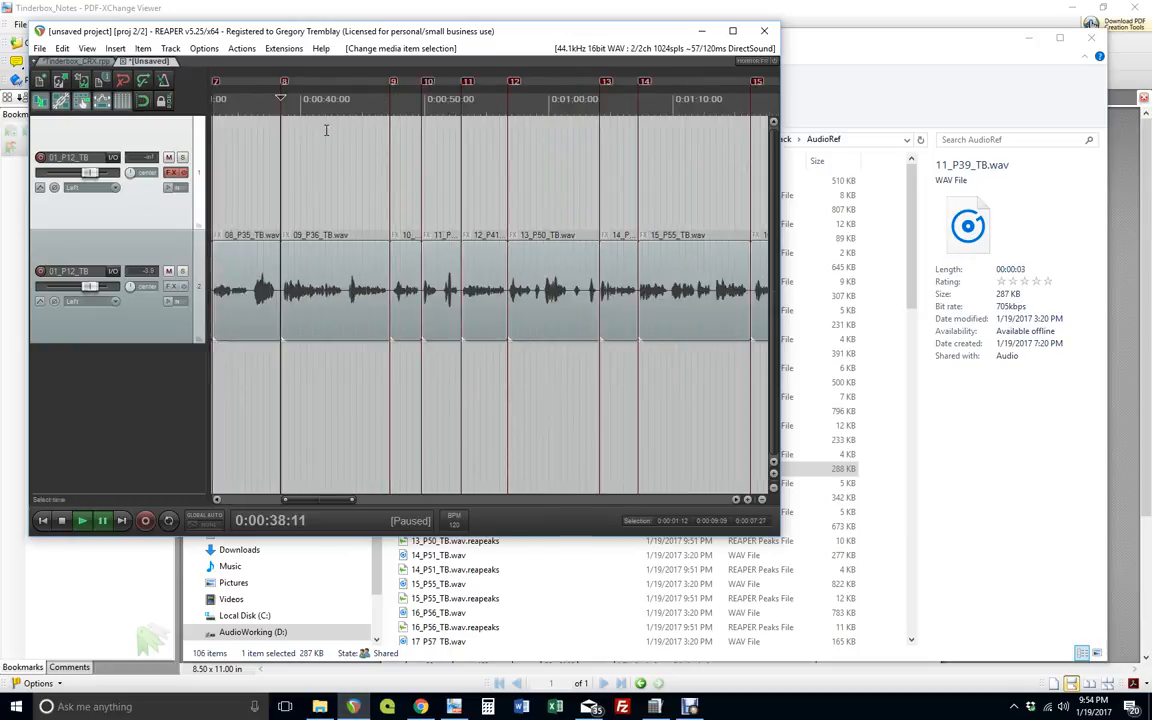
{"action": "key", "text": "bracketleft"}
{"action": "key", "text": "bracketleft"}
{"action": "key", "text": "bracketright"}
{"action": "key", "text": "bracketright"}
{"action": "key", "text": "bracketright"}
{"action": "key", "text": "bracketright"}
{"action": "key", "text": "bracketleft"}
{"action": "key", "text": "bracketleft"}
{"action": "key", "text": "bracketleft"}
{"action": "key", "text": "bracketleft"}
{"action": "key", "text": "bracketleft"}
{"action": "key", "text": "bracketleft"}
{"action": "key", "text": "bracketleft"}
{"action": "key", "text": "bracketleft"}
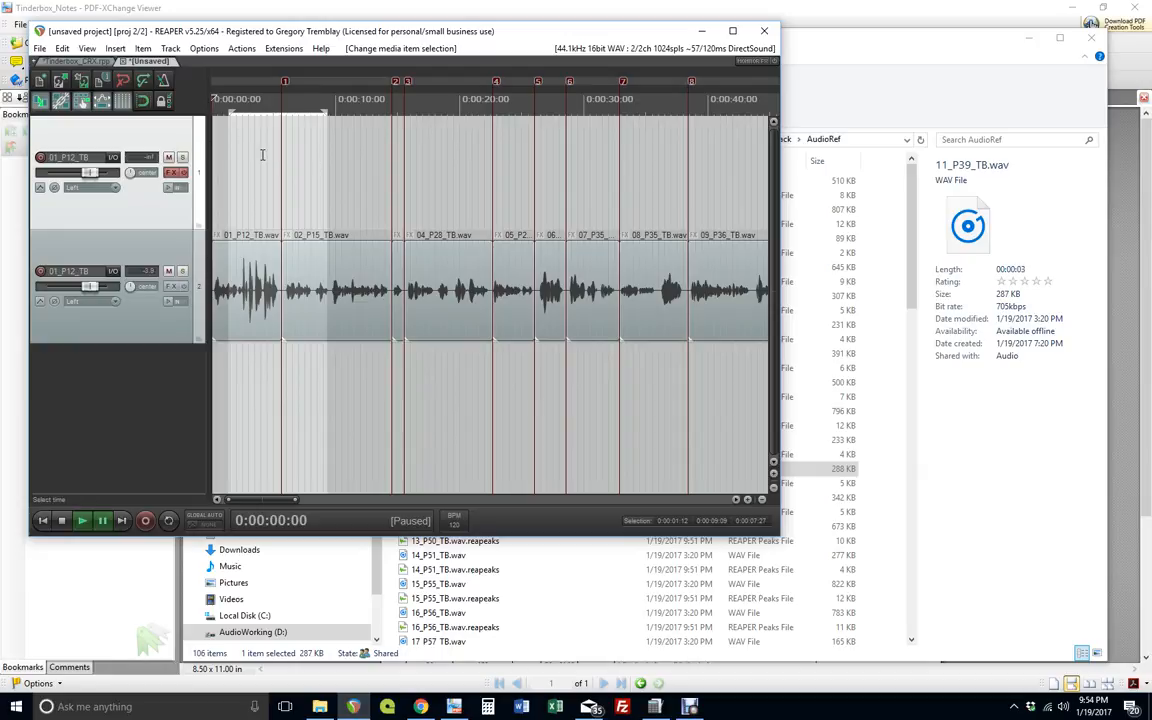
- Switch to the Tinderbox_CRX project, go to its start, and select the first recorded clip on the first track
{"action": "scroll", "coordinate": [288, 158], "scroll_direction": "up", "scroll_amount": 4}
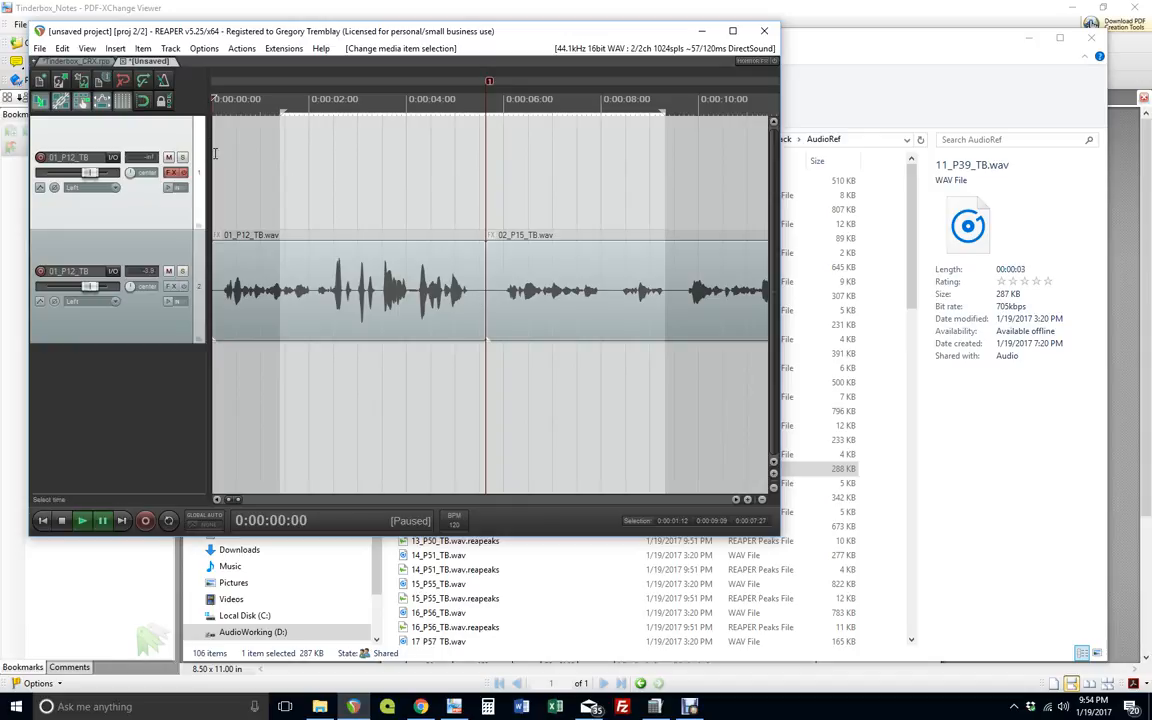
{"action": "left_click", "coordinate": [72, 61]}
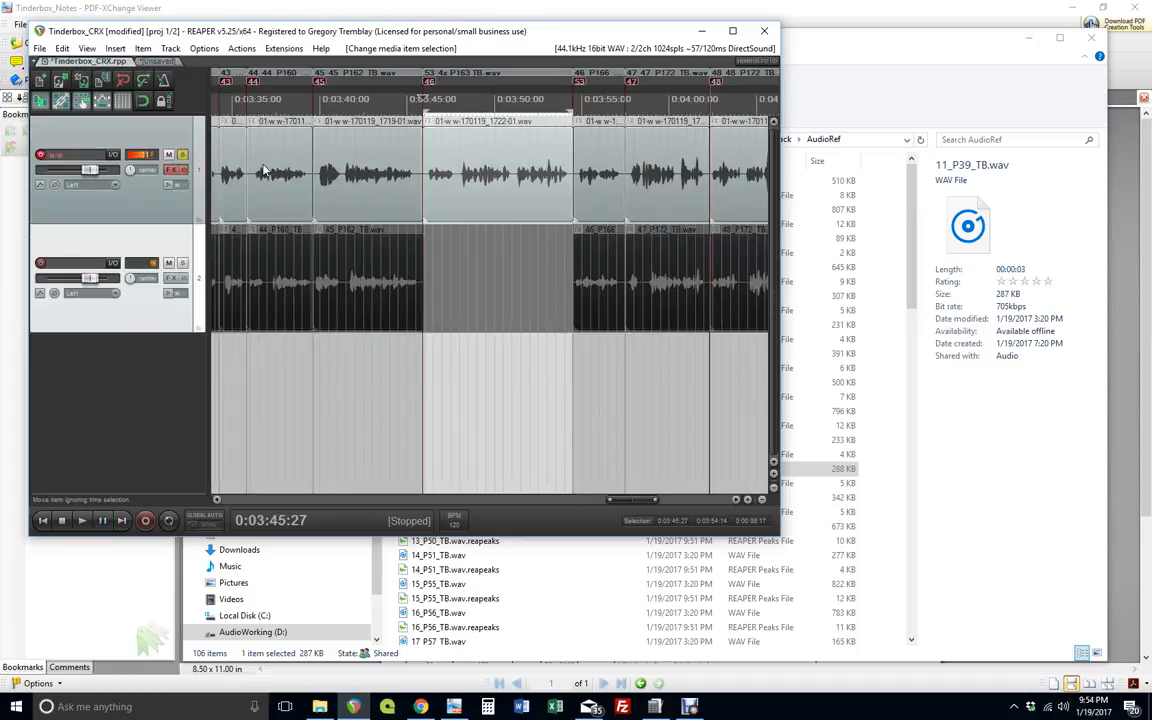
{"action": "key", "text": "Home"}
{"action": "left_click", "coordinate": [232, 175]}
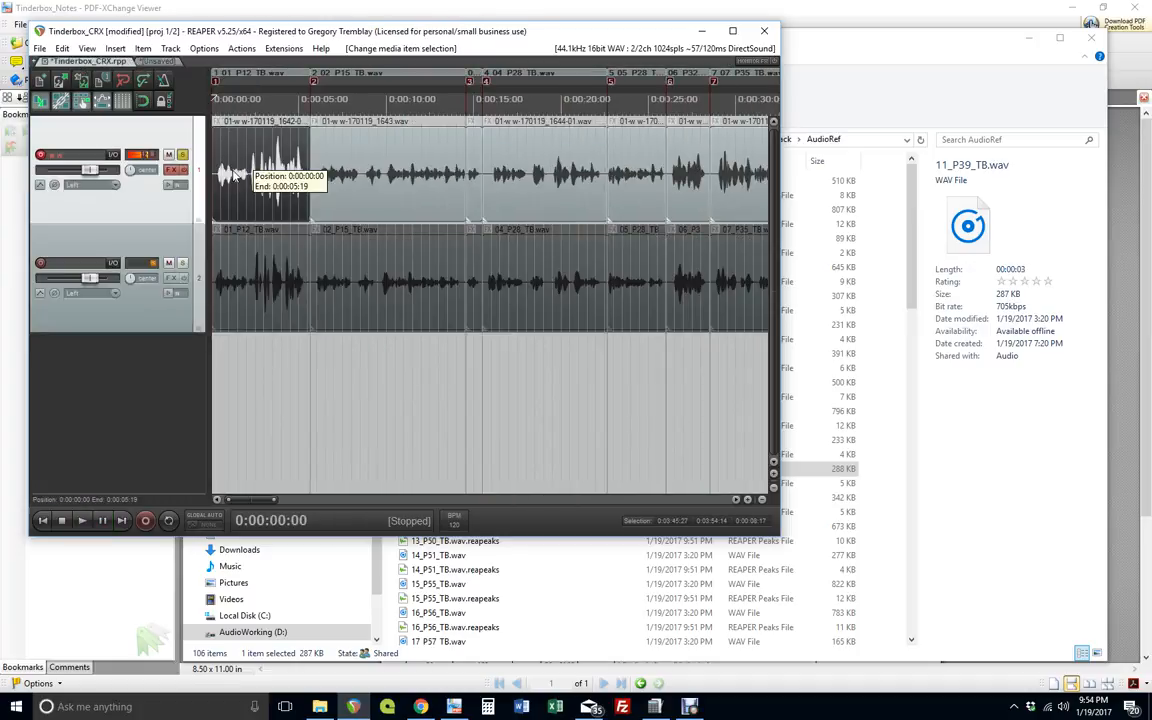
- Switch to the unsaved project and paste the copied recording at the project start on the first track
{"action": "left_click", "coordinate": [150, 61]}
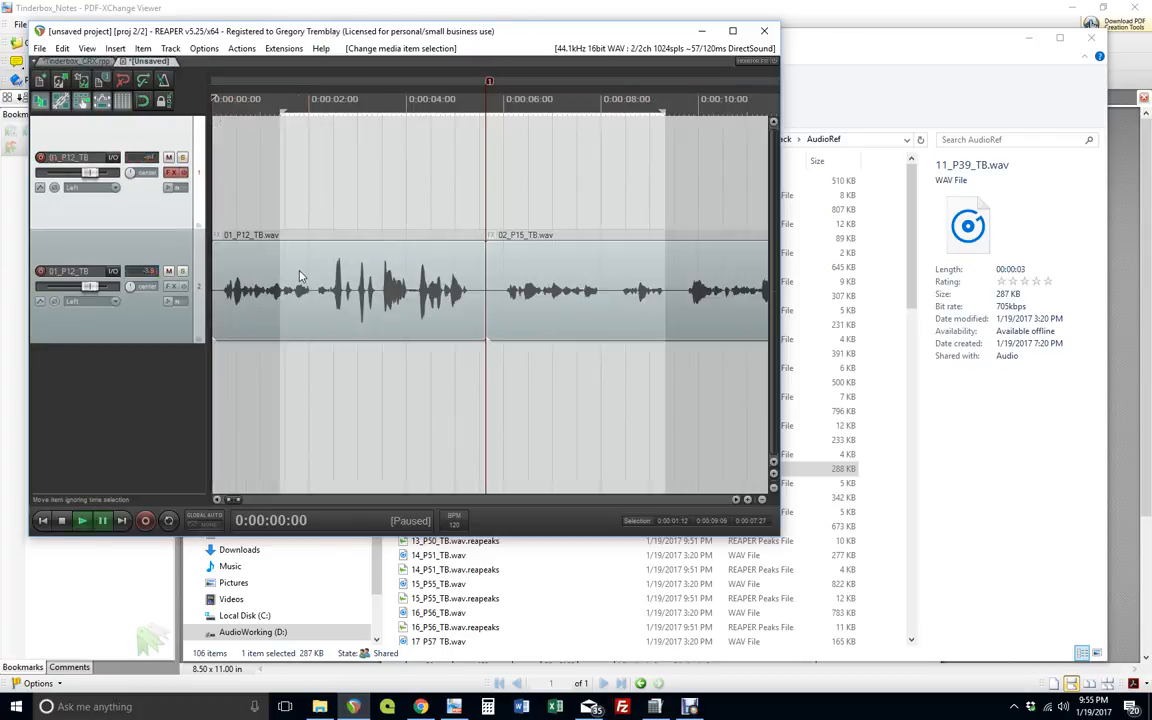
{"action": "key", "text": "ctrl+v"}
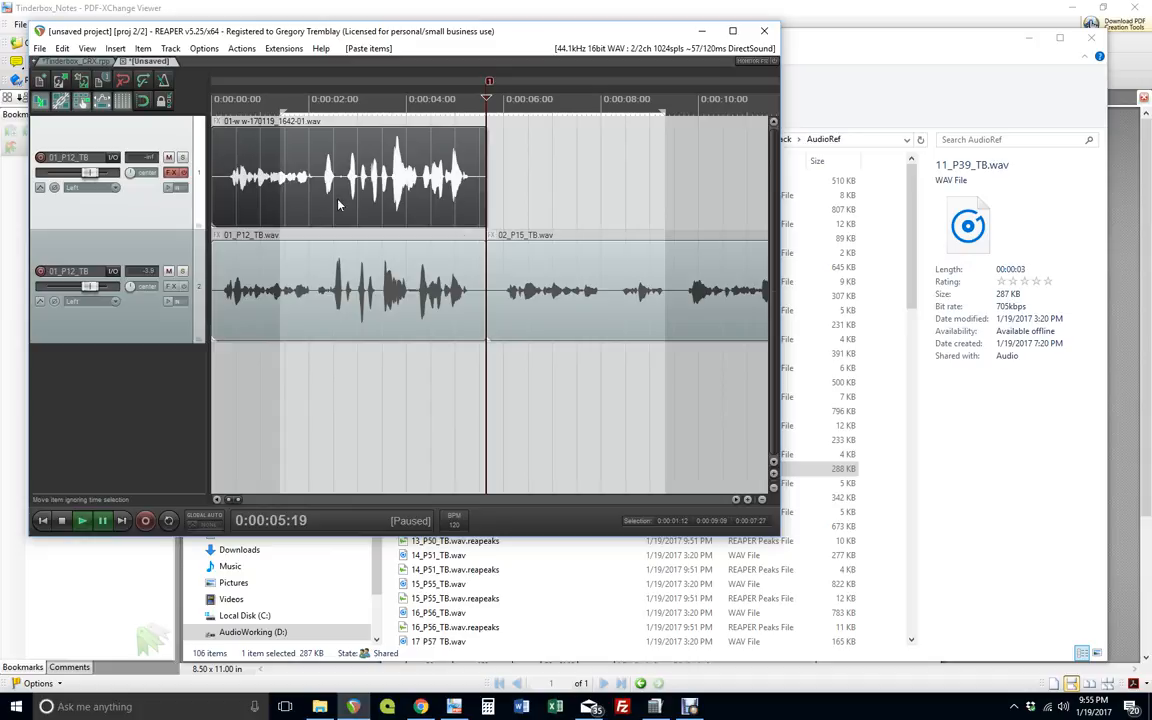
{"action": "left_click", "coordinate": [455, 211]}
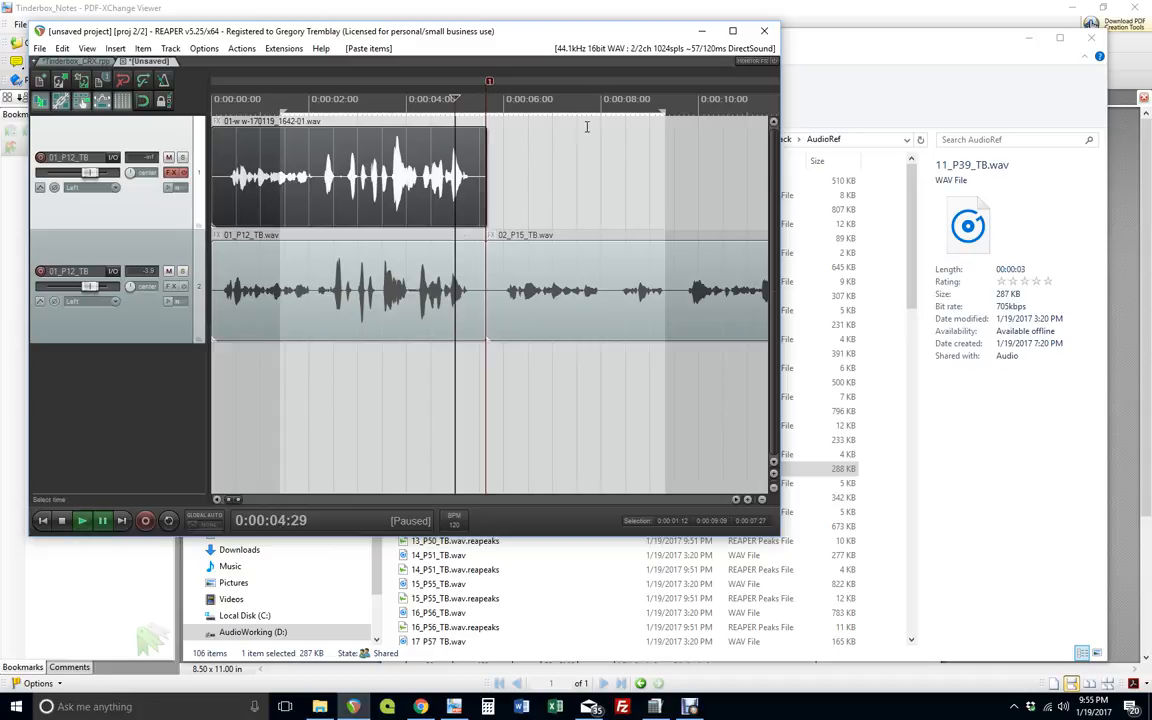
- Extend the end of the pasted 01-w w-170119_1642-01.wav clip slightly past marker 1
{"action": "left_click_drag", "start_coordinate": [685, 172], "coordinate": [672, 175]}
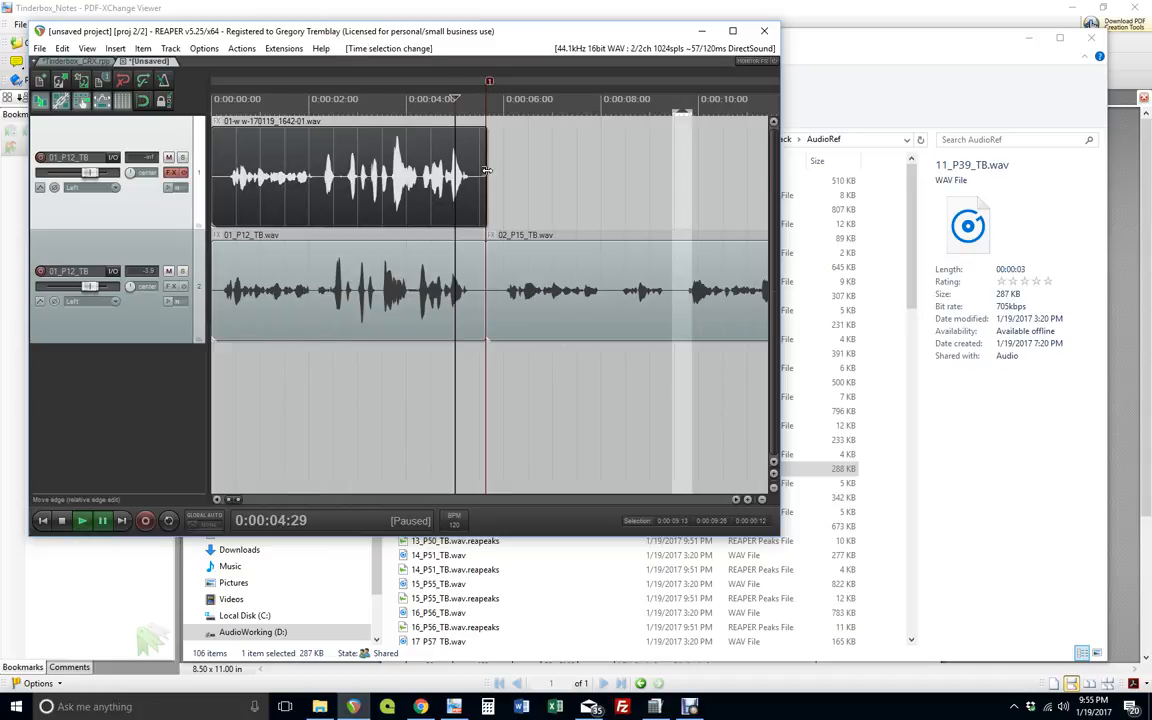
{"action": "left_click_drag", "start_coordinate": [486, 170], "coordinate": [510, 170]}
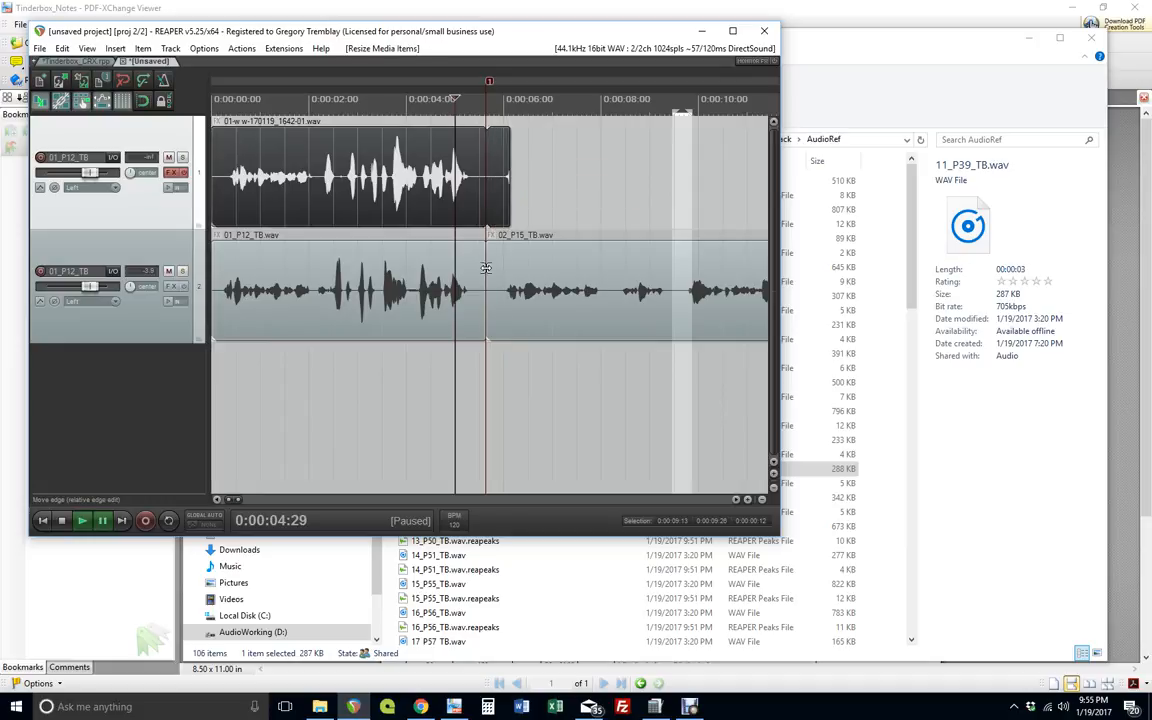
{"action": "left_click", "coordinate": [503, 252]}
{"action": "left_click", "coordinate": [410, 208]}
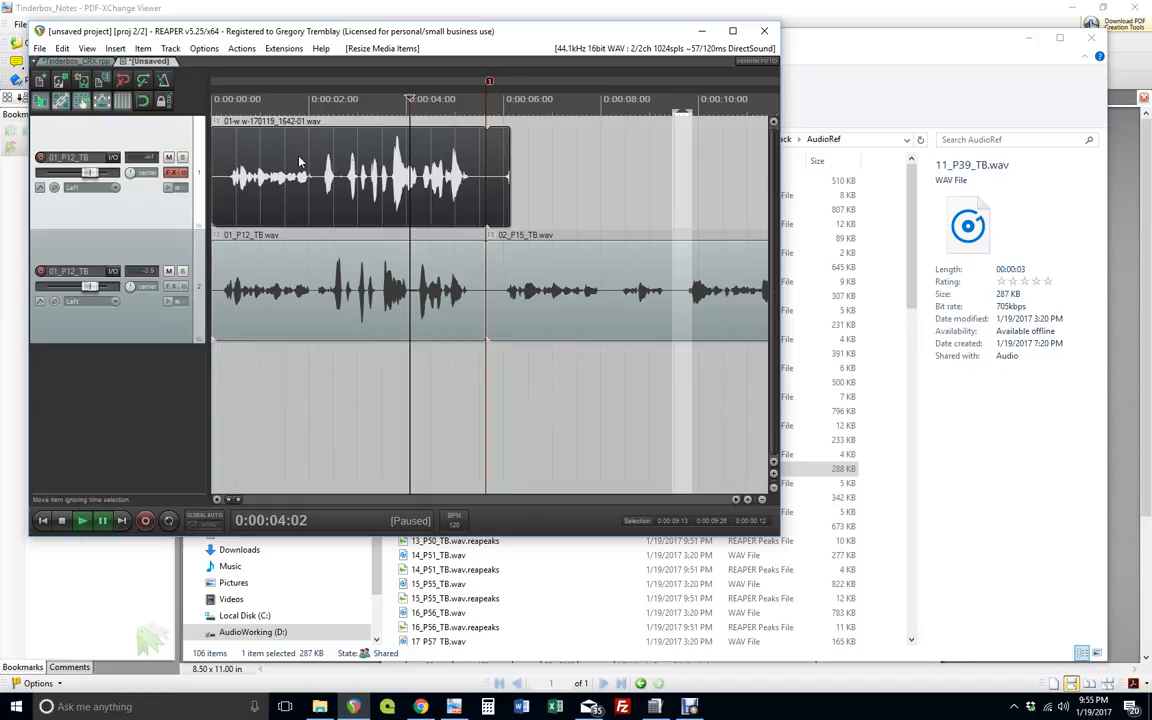
- Split the extended recording at marker 1 and delete the excess piece after it
{"action": "left_click", "coordinate": [486, 99]}
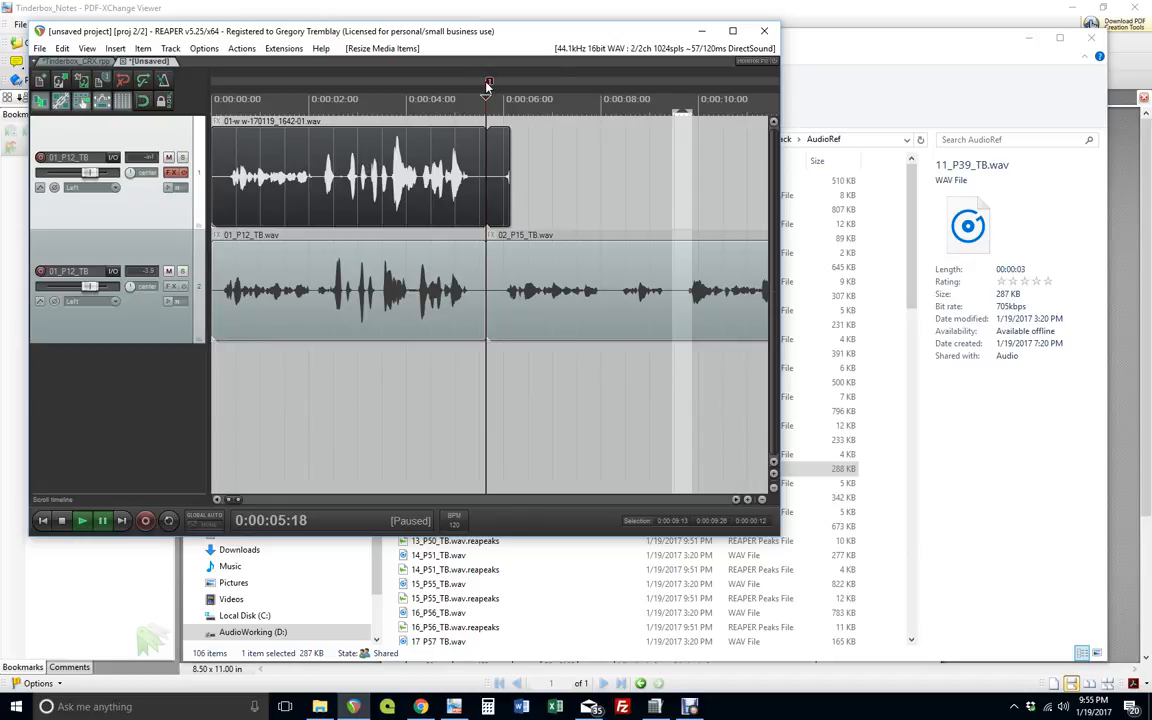
{"action": "key", "text": "s"}
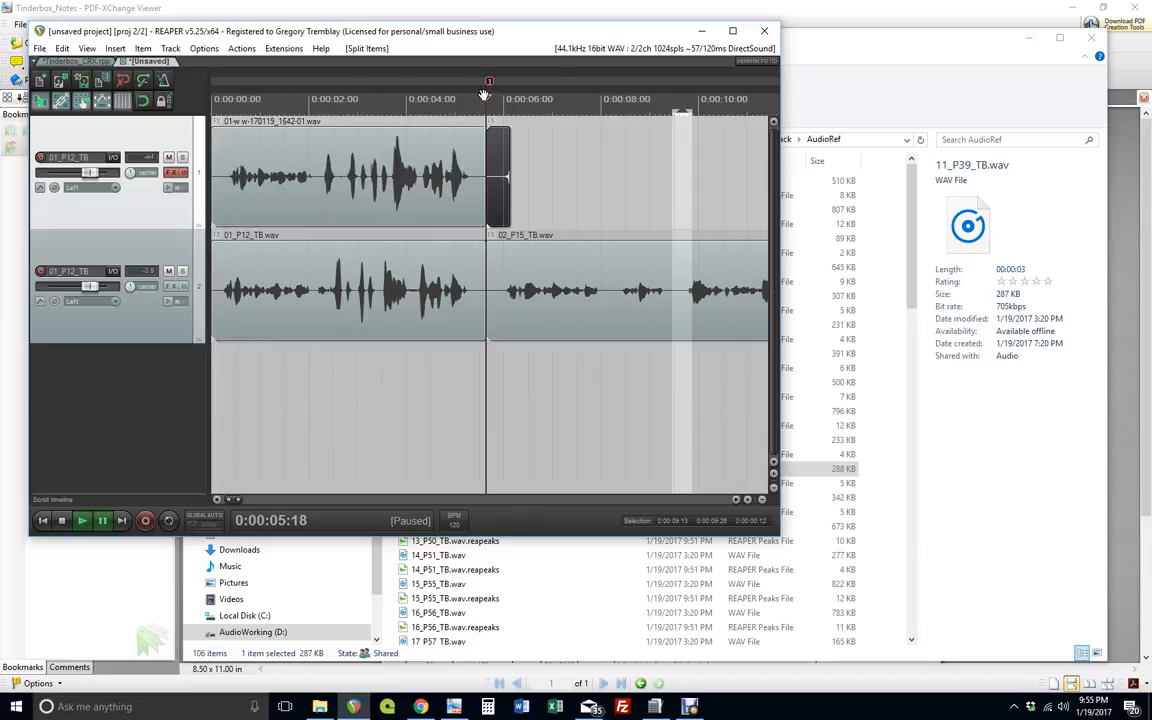
{"action": "key", "text": "Delete"}
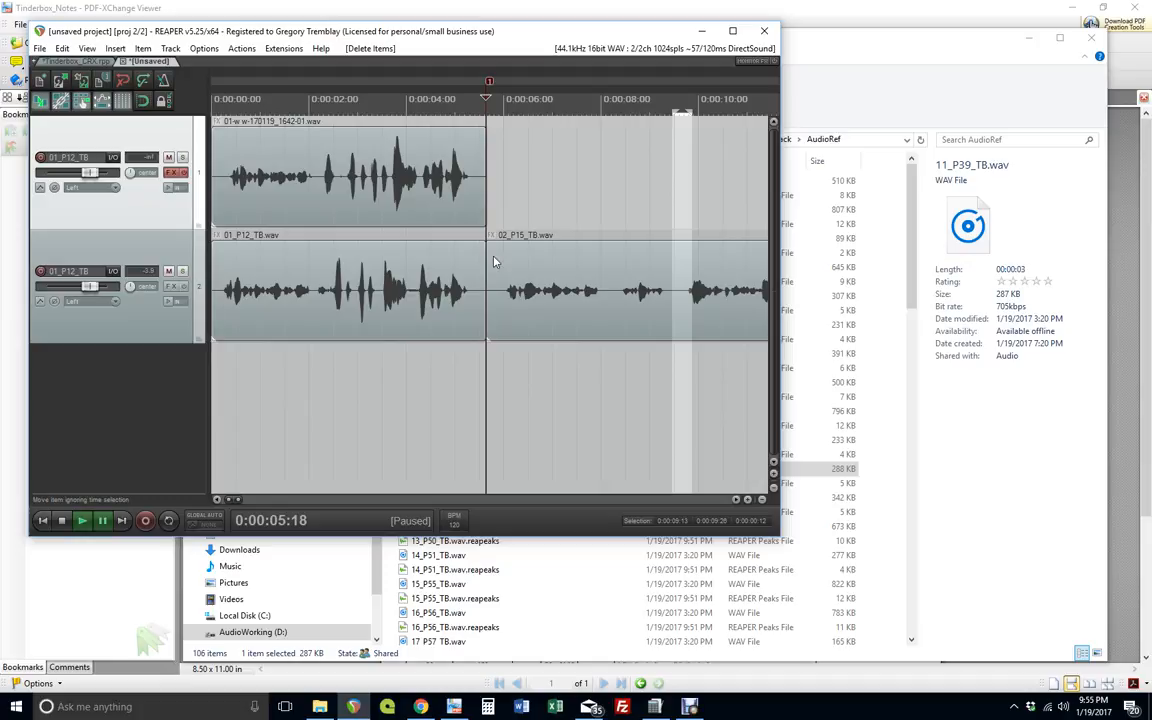
- Switch to the Tinderbox_CRX project and select every recorded clip on the first track from 01-w w-170119_1643.wav through the last one
{"action": "scroll", "coordinate": [629, 183], "scroll_direction": "right", "scroll_amount": 2}
{"action": "scroll", "coordinate": [630, 182], "scroll_direction": "right", "scroll_amount": 8}
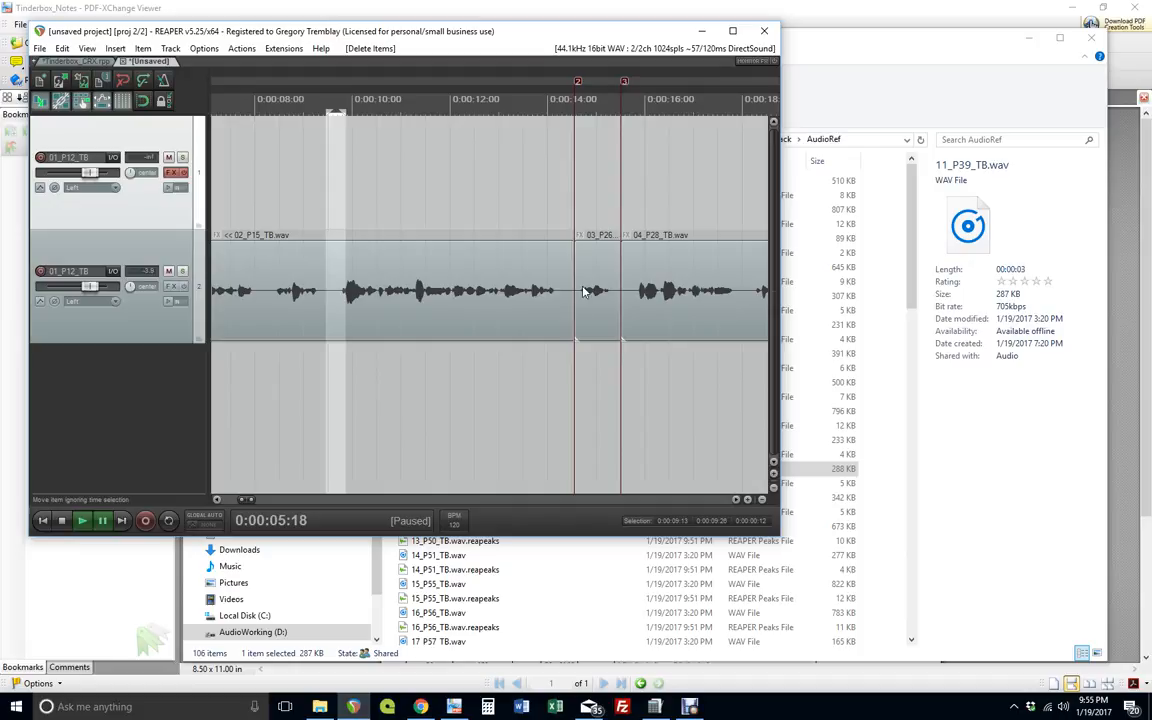
{"action": "scroll", "coordinate": [437, 200], "scroll_direction": "left", "scroll_amount": 6}
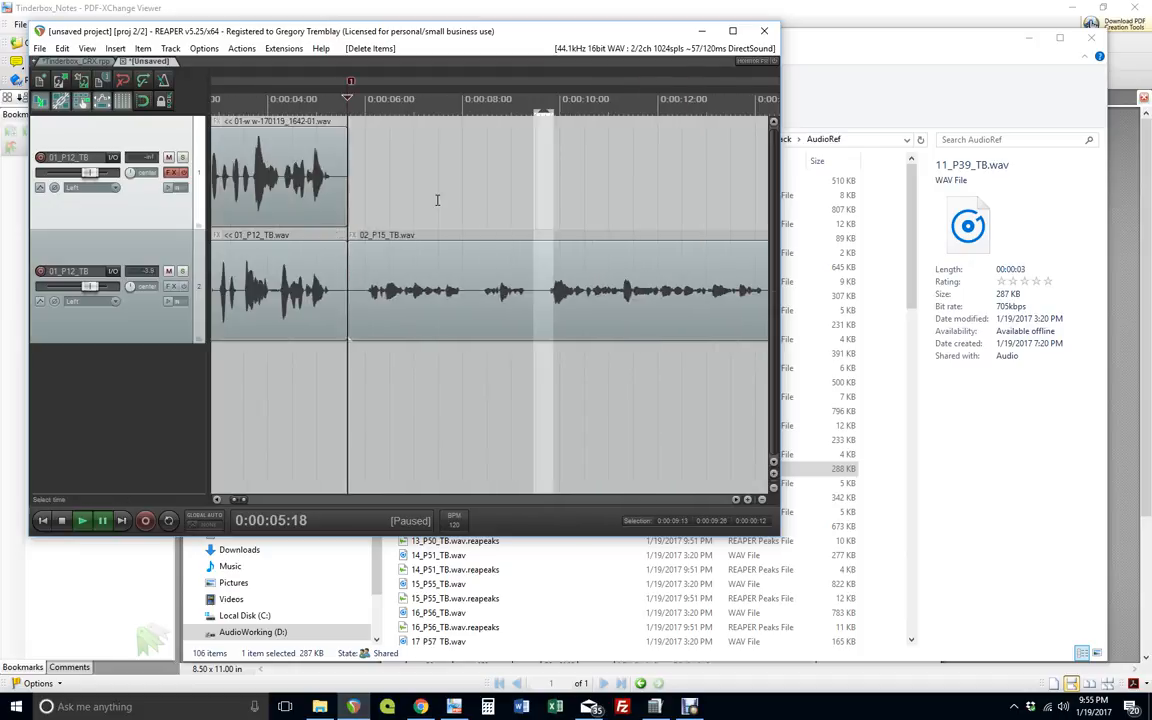
{"action": "left_click", "coordinate": [78, 64]}
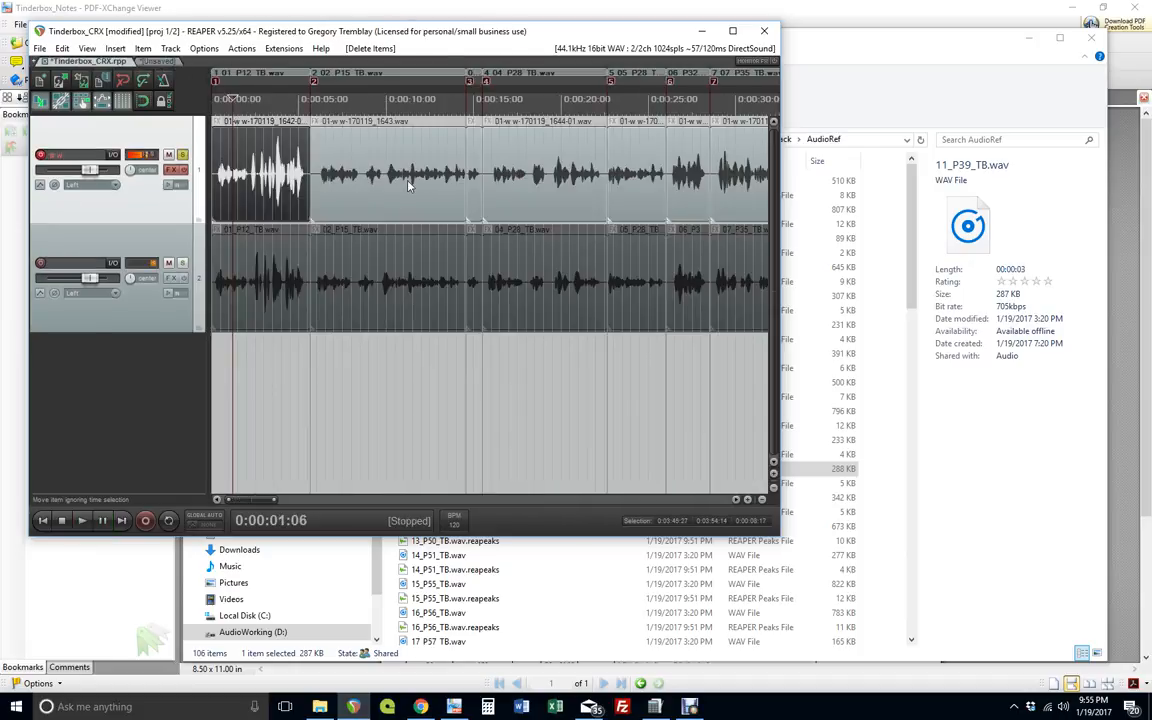
{"action": "left_click", "coordinate": [390, 182]}
{"action": "scroll", "coordinate": [380, 182], "scroll_direction": "right", "scroll_amount": 2}
{"action": "key", "text": "End"}
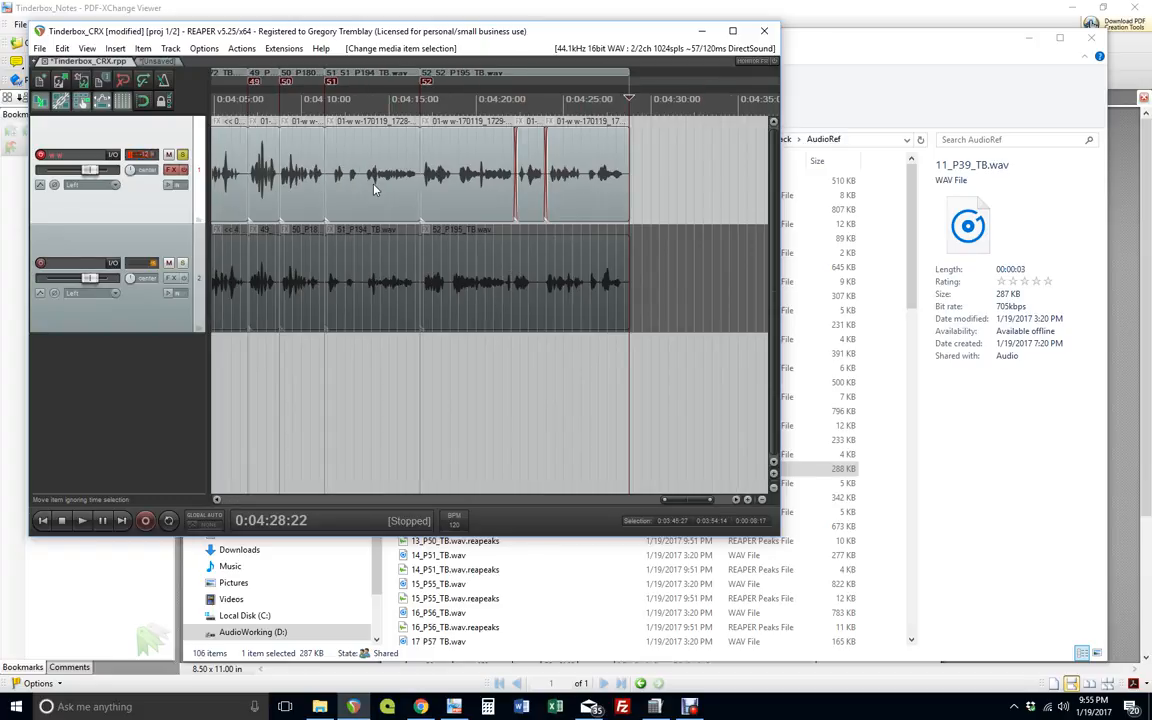
{"action": "left_click", "coordinate": [600, 172], "text": "shift"}
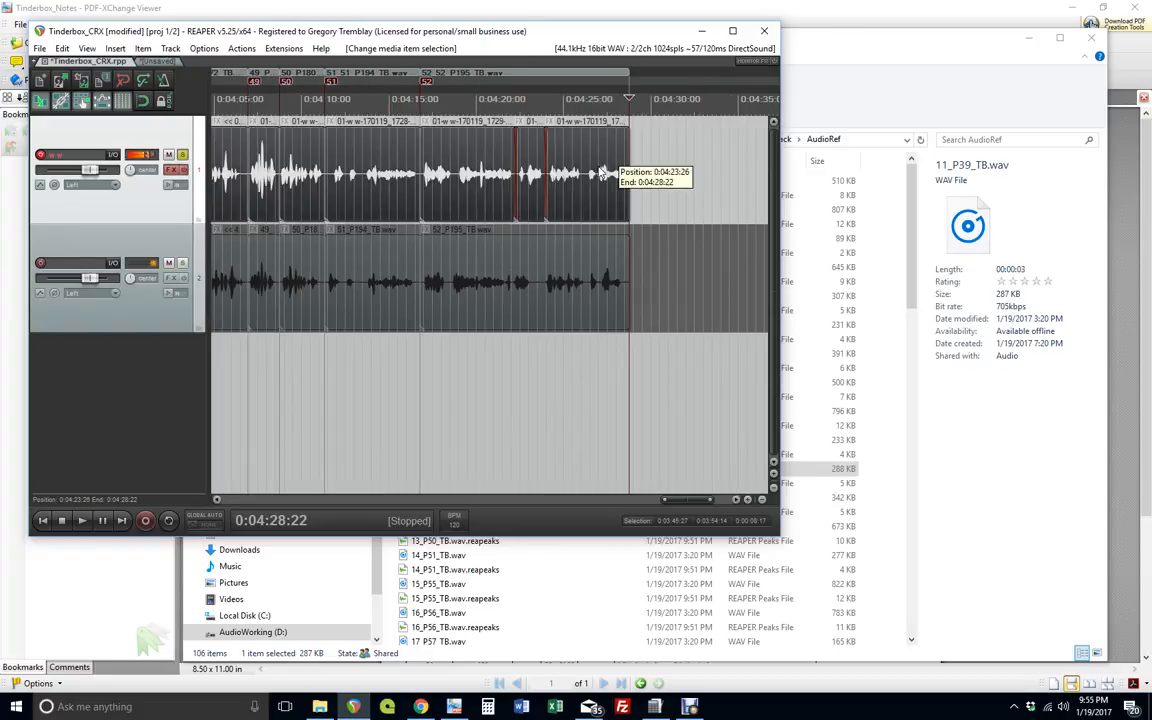
- Paste the copied recordings into the unsaved project's first track, directly after the first recording
{"action": "left_click", "coordinate": [156, 61]}
{"action": "key", "text": "ctrl+v"}
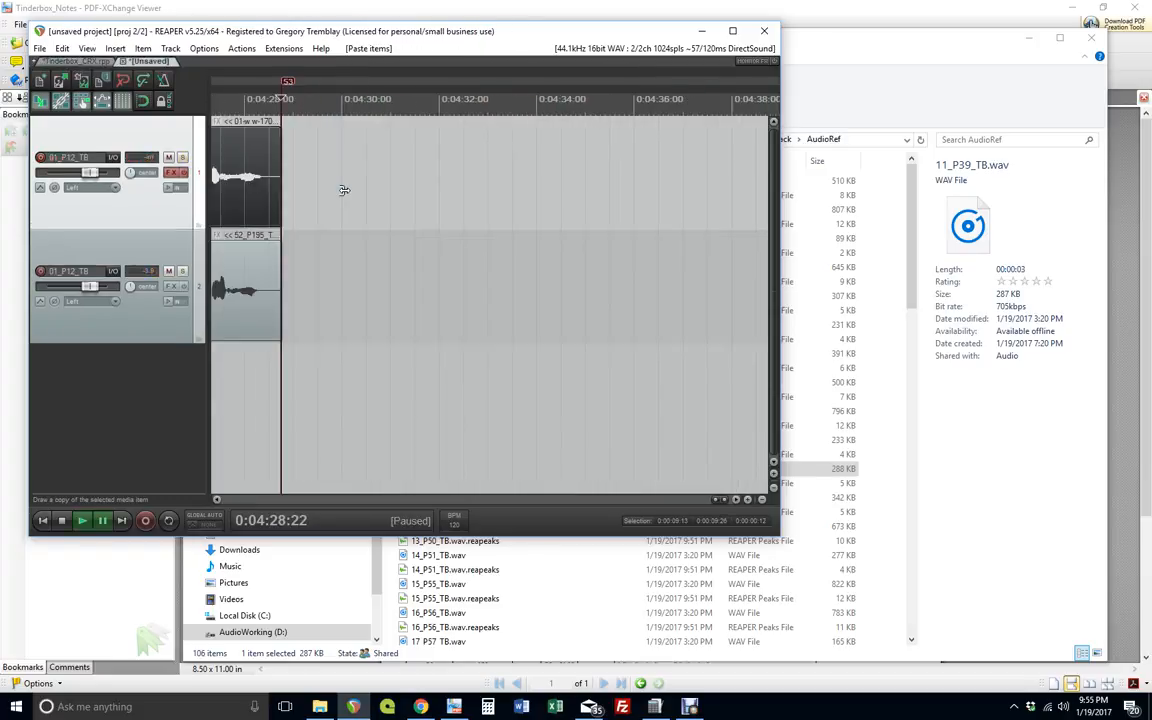
{"action": "scroll", "coordinate": [345, 185], "scroll_direction": "down", "scroll_amount": 3}
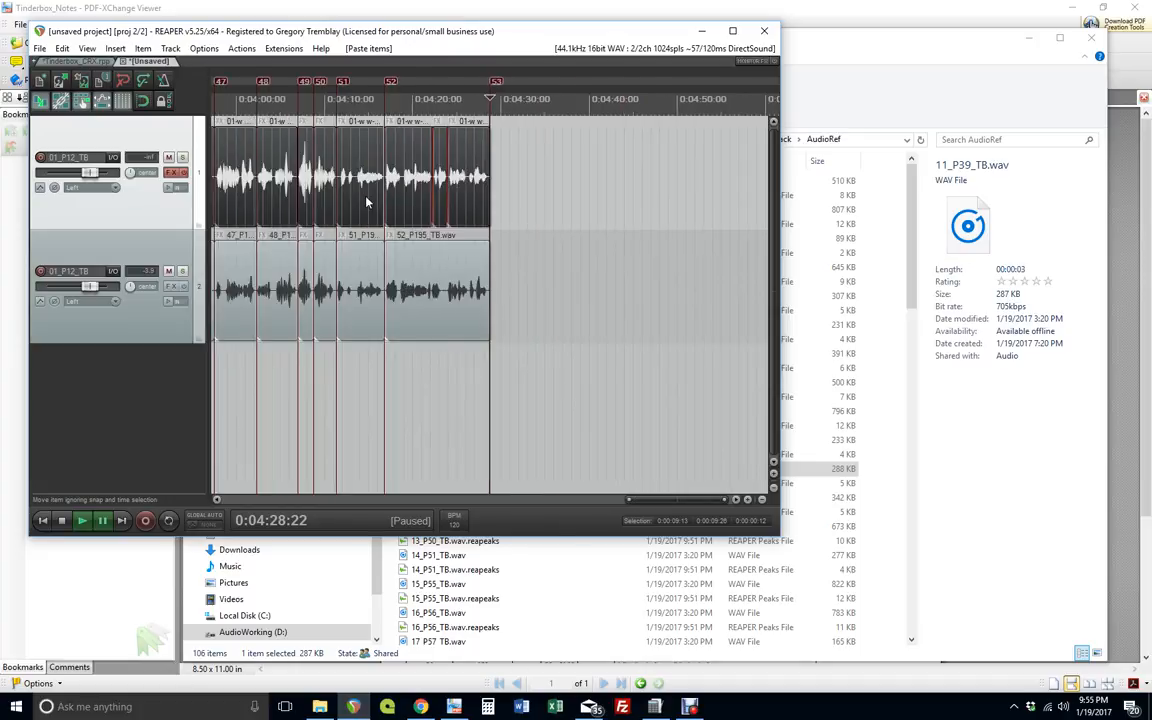
{"action": "scroll", "coordinate": [366, 203], "scroll_direction": "down", "scroll_amount": 2}
- Select all clips on the reference track, switch the selection to the recorded track, and review how both tracks line up with the markers
{"action": "left_click", "coordinate": [262, 265]}
{"action": "double_click", "coordinate": [182, 251]}
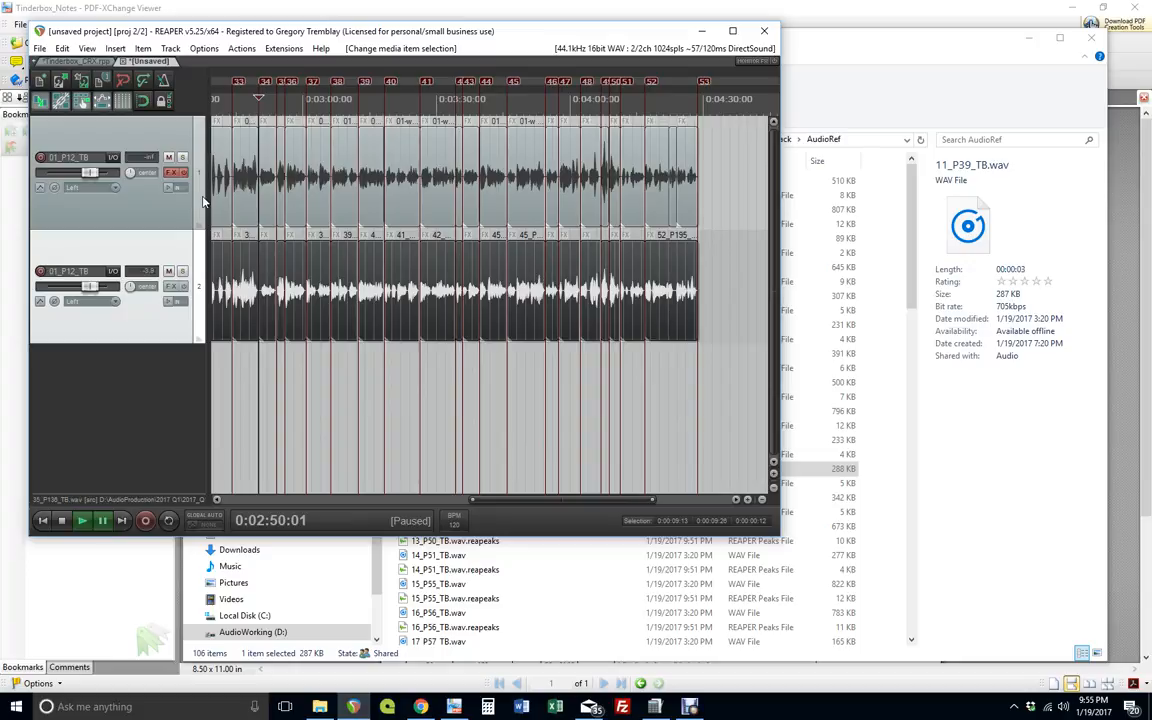
{"action": "left_click", "coordinate": [185, 207]}
{"action": "double_click", "coordinate": [155, 208]}
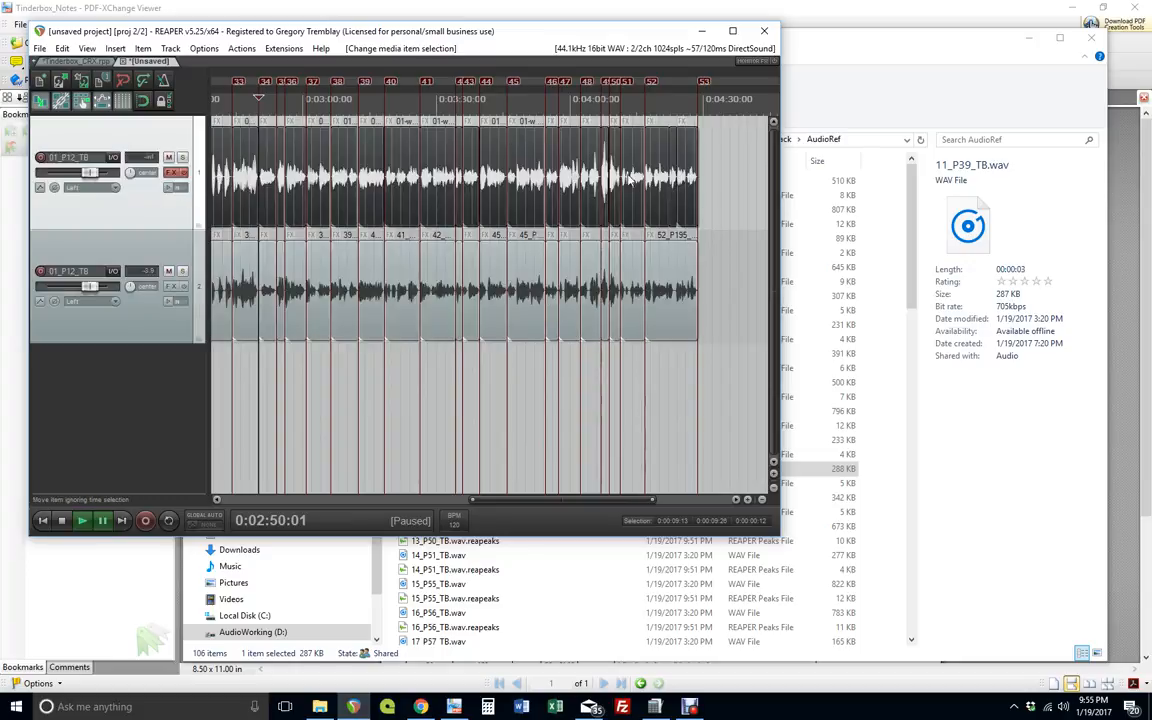
{"action": "scroll", "coordinate": [629, 178], "scroll_direction": "left", "scroll_amount": 5}
{"action": "scroll", "coordinate": [629, 172], "scroll_direction": "left", "scroll_amount": 4}
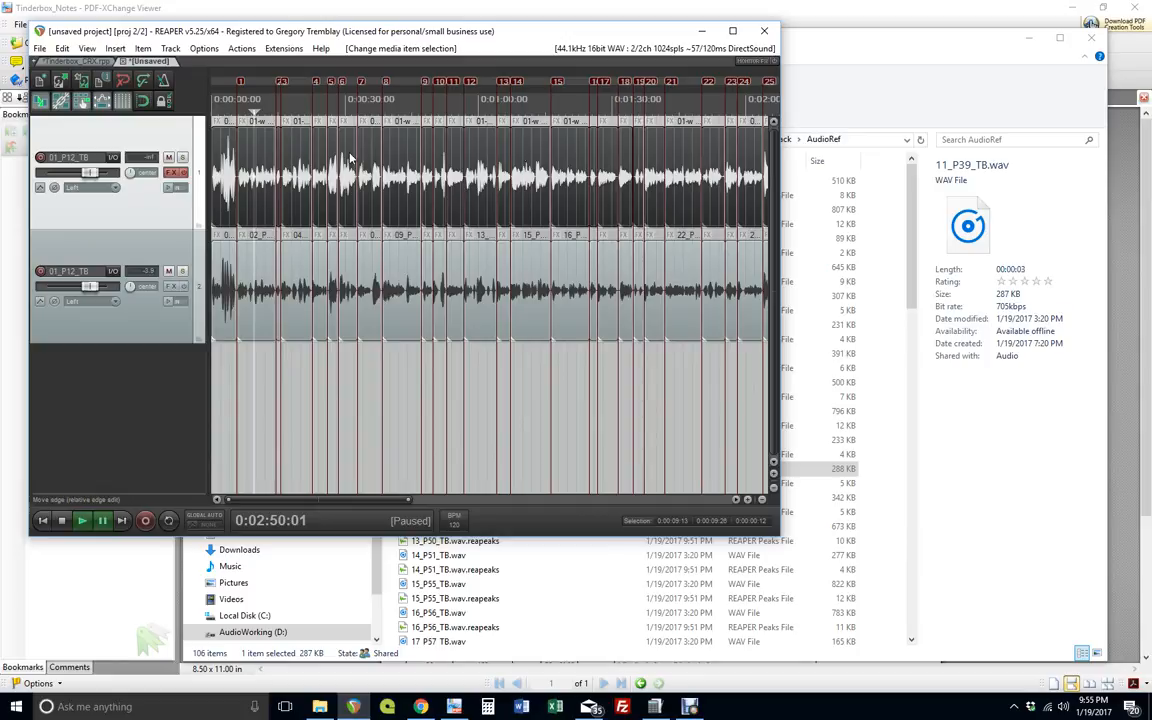
{"action": "scroll", "coordinate": [340, 157], "scroll_direction": "up", "scroll_amount": 5}
{"action": "scroll", "coordinate": [484, 130], "scroll_direction": "left", "scroll_amount": 20}
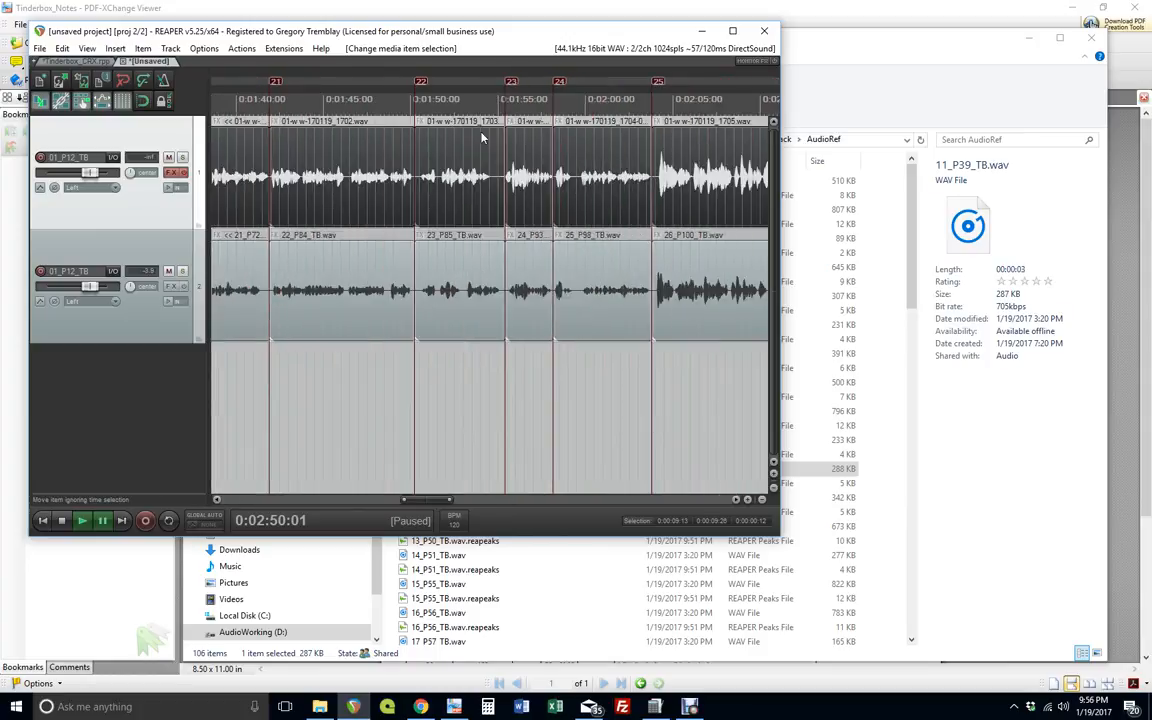
{"action": "scroll", "coordinate": [480, 145], "scroll_direction": "left", "scroll_amount": 10}
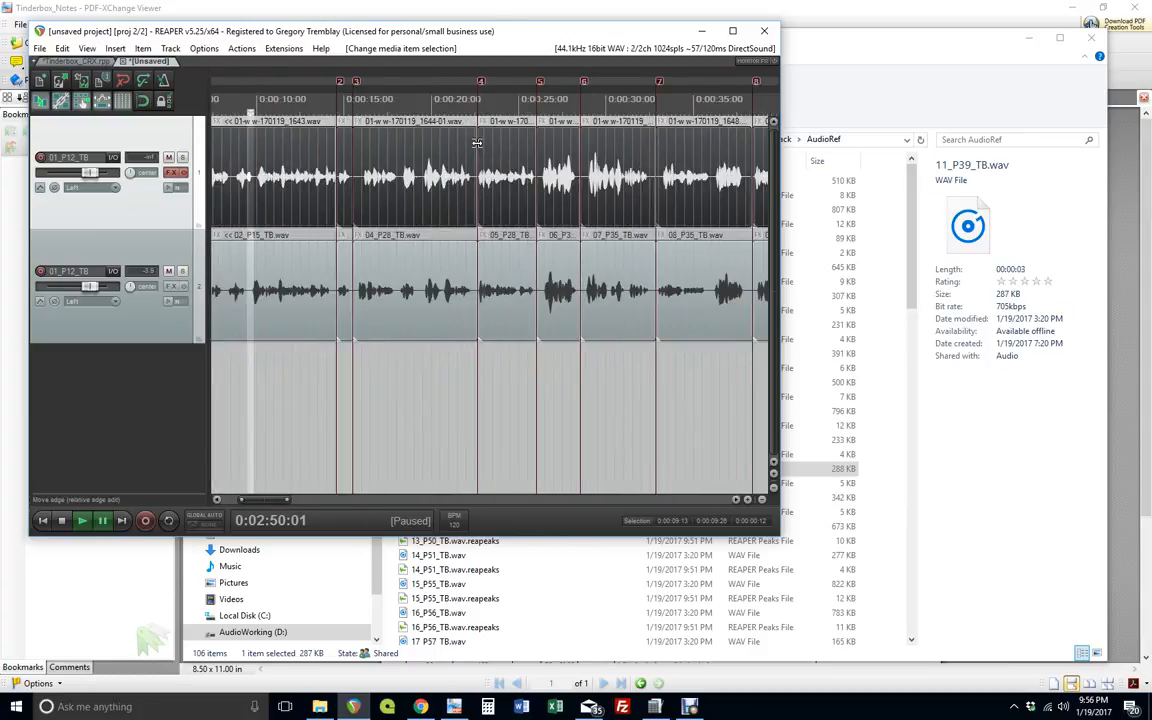
- Make a time selection spanning the section between markers 1 and 2
{"action": "left_click", "coordinate": [258, 82]}
{"action": "left_click", "coordinate": [344, 82]}
{"action": "left_click", "coordinate": [266, 82]}
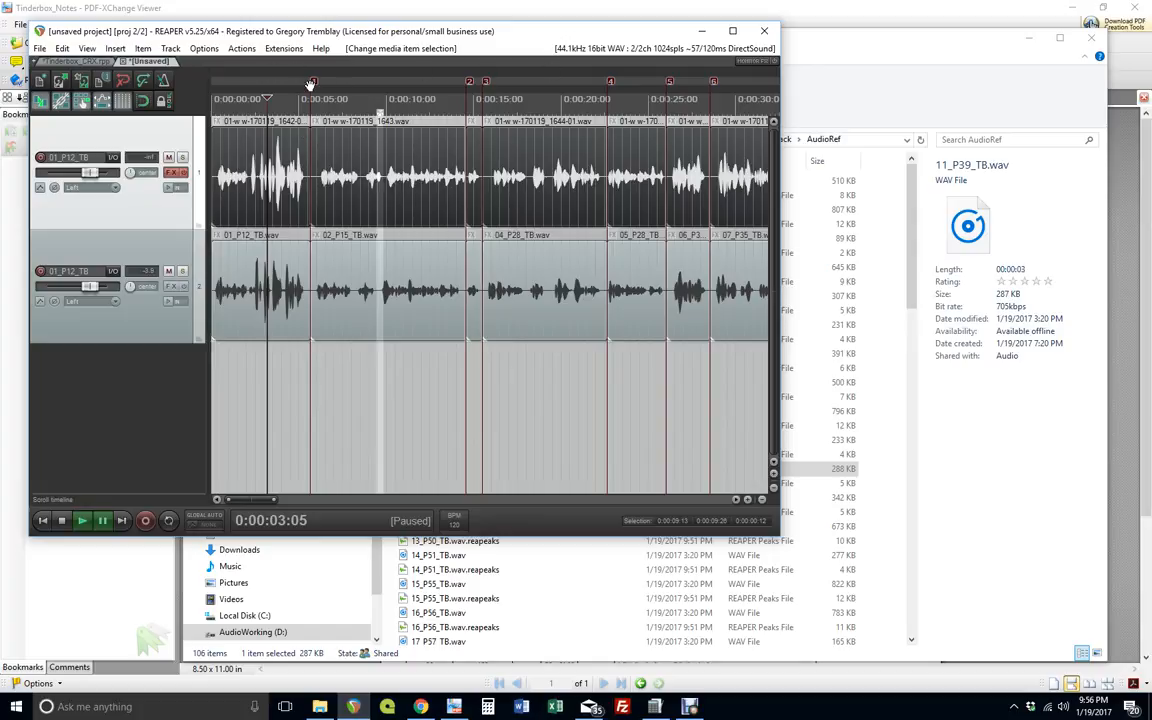
{"action": "double_click", "coordinate": [374, 80]}
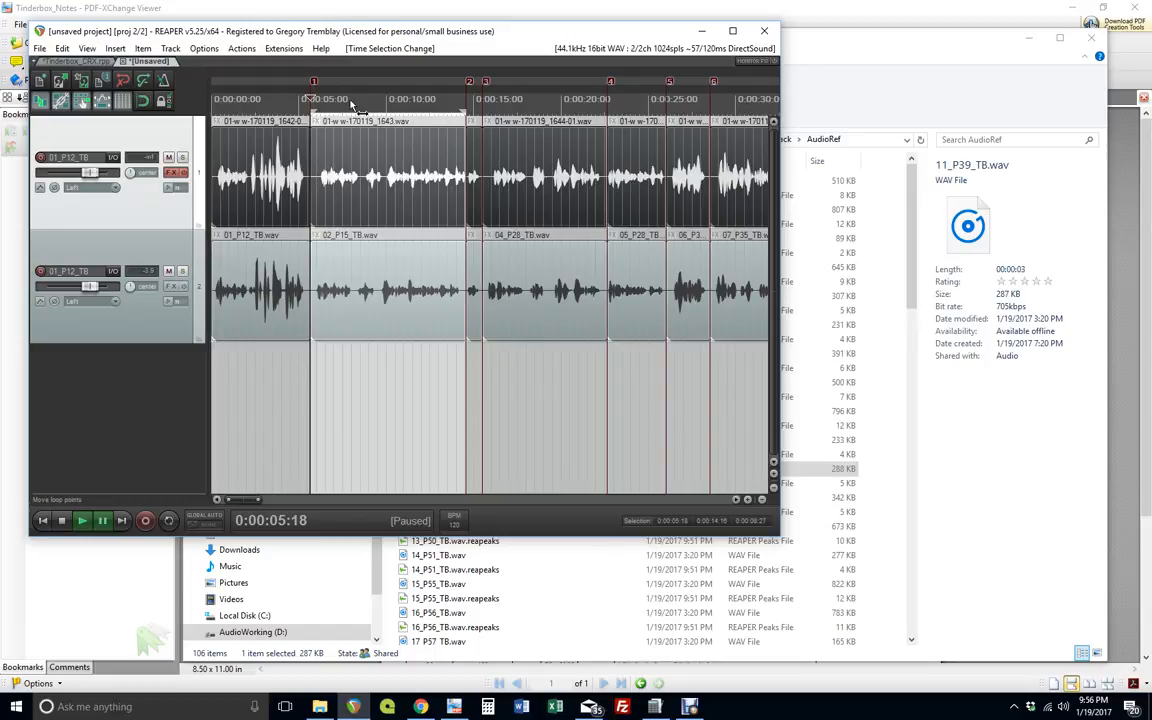
{"action": "scroll", "coordinate": [358, 107], "scroll_direction": "up", "scroll_amount": 3}
{"action": "scroll", "coordinate": [616, 139], "scroll_direction": "right", "scroll_amount": 2}
{"action": "scroll", "coordinate": [616, 139], "scroll_direction": "left", "scroll_amount": 2}
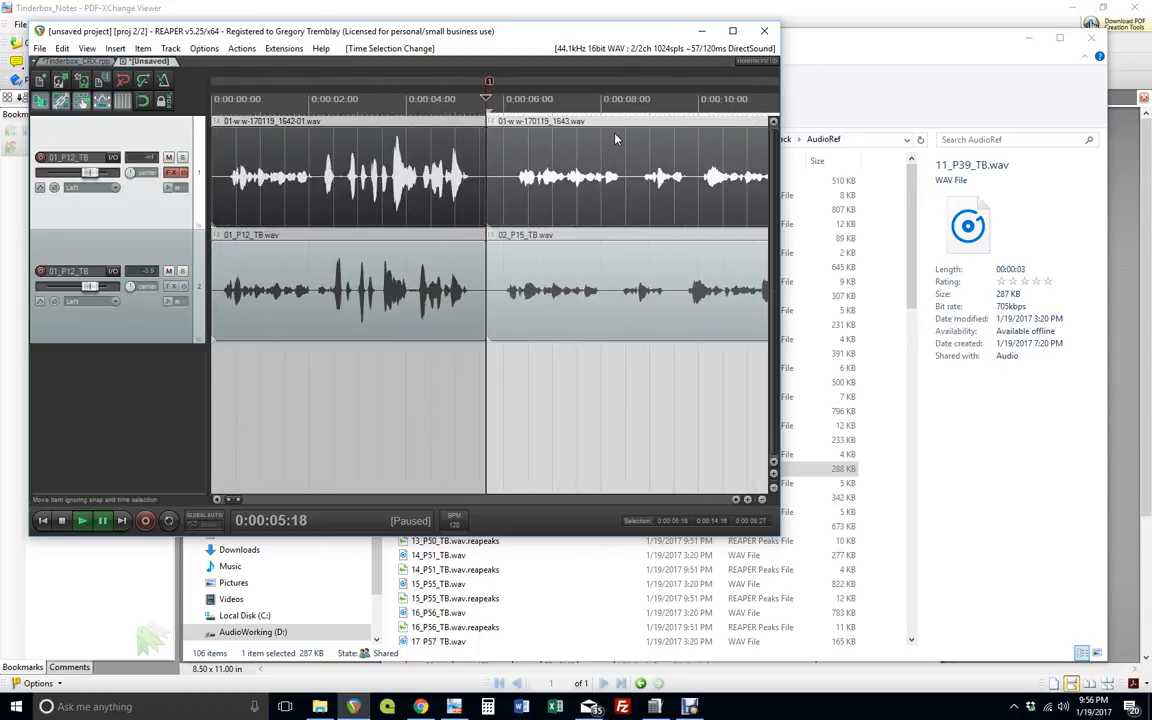
{"action": "scroll", "coordinate": [616, 139], "scroll_direction": "down", "scroll_amount": 2}
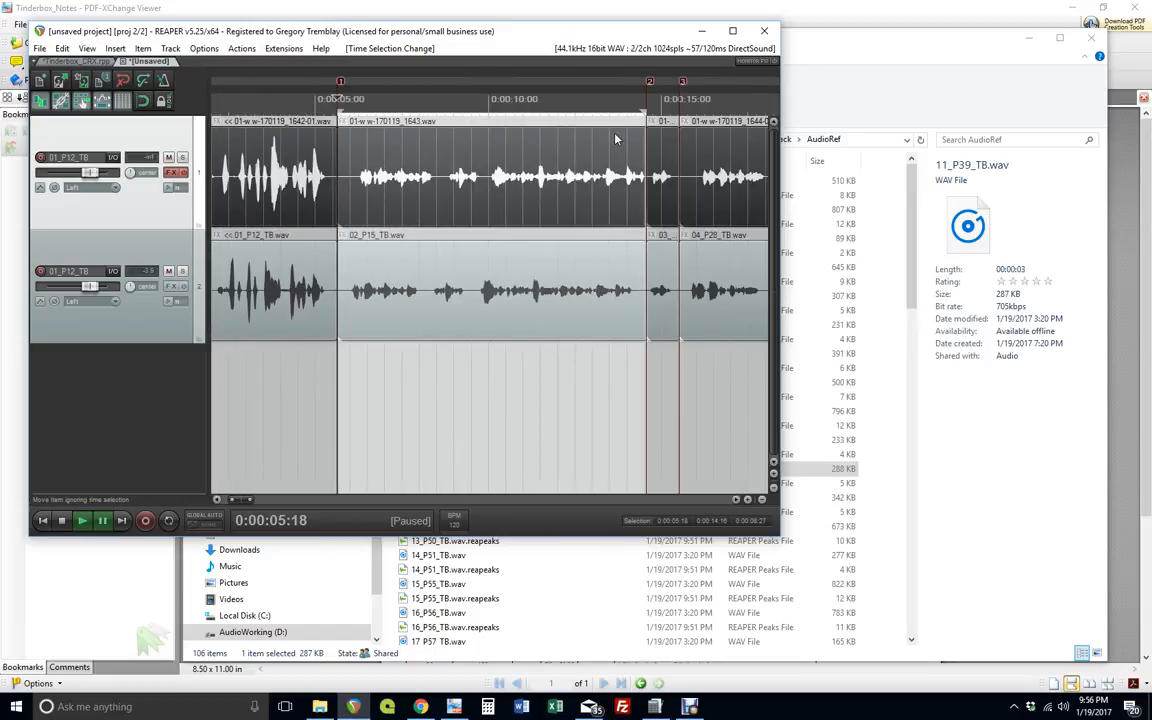
- Insert a region named BubbaGump from the time selection and delete that region again
{"action": "left_click", "coordinate": [115, 48]}
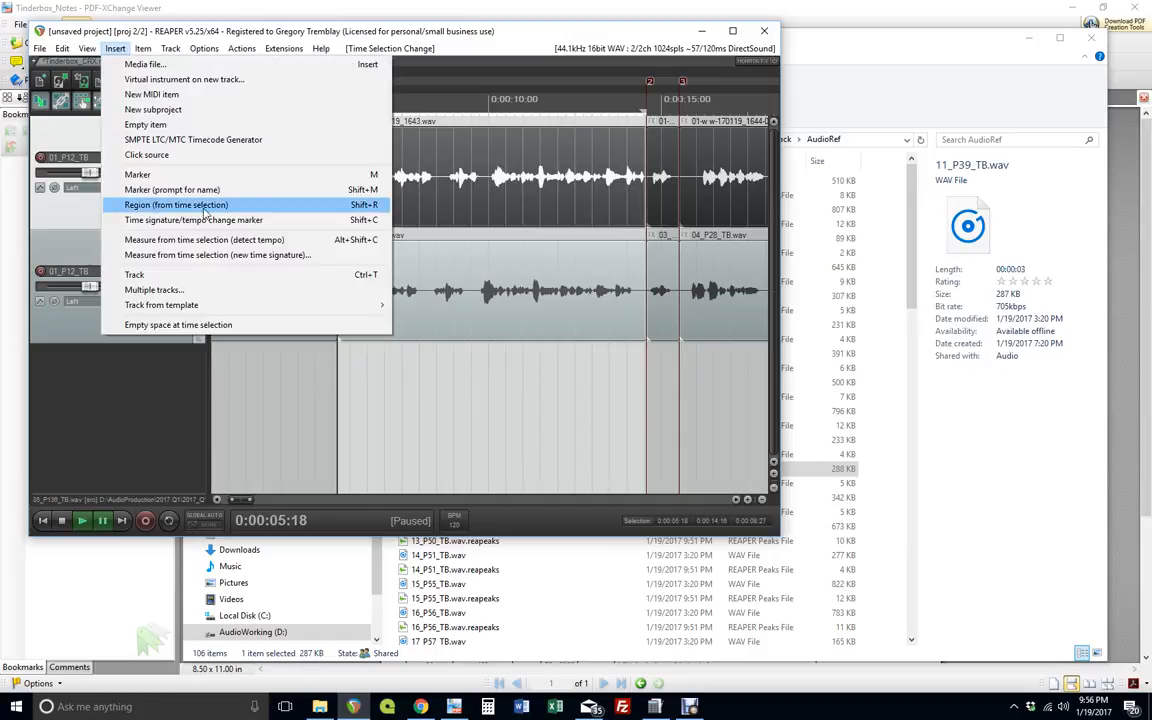
{"action": "left_click", "coordinate": [160, 205]}
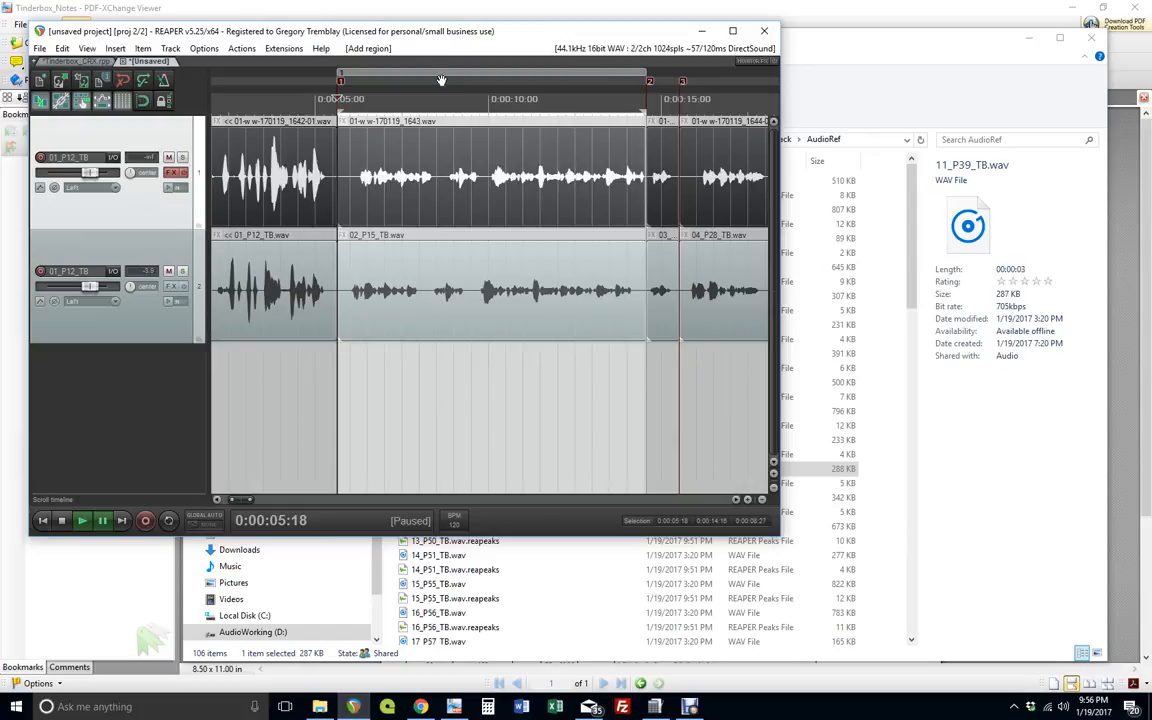
{"action": "double_click", "coordinate": [381, 77]}
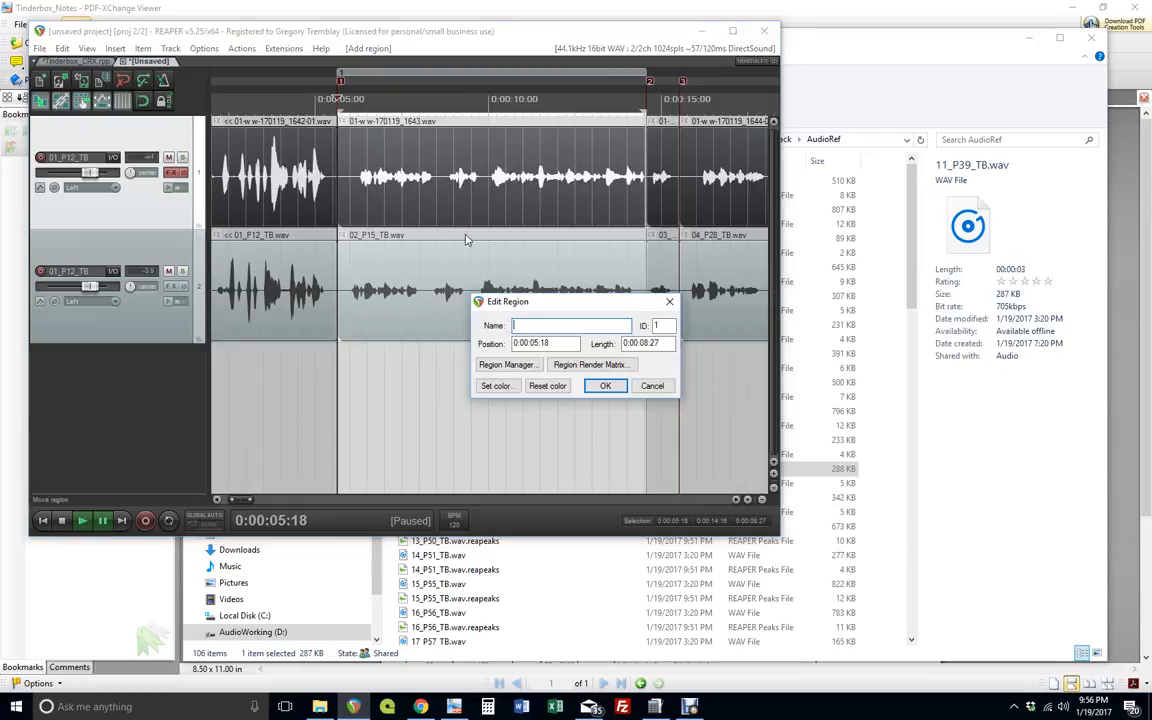
{"action": "type", "text": "BubbaHu"}
{"action": "key", "text": "BackSpace"}
{"action": "key", "text": "BackSpace"}
{"action": "key", "text": "BackSpace"}
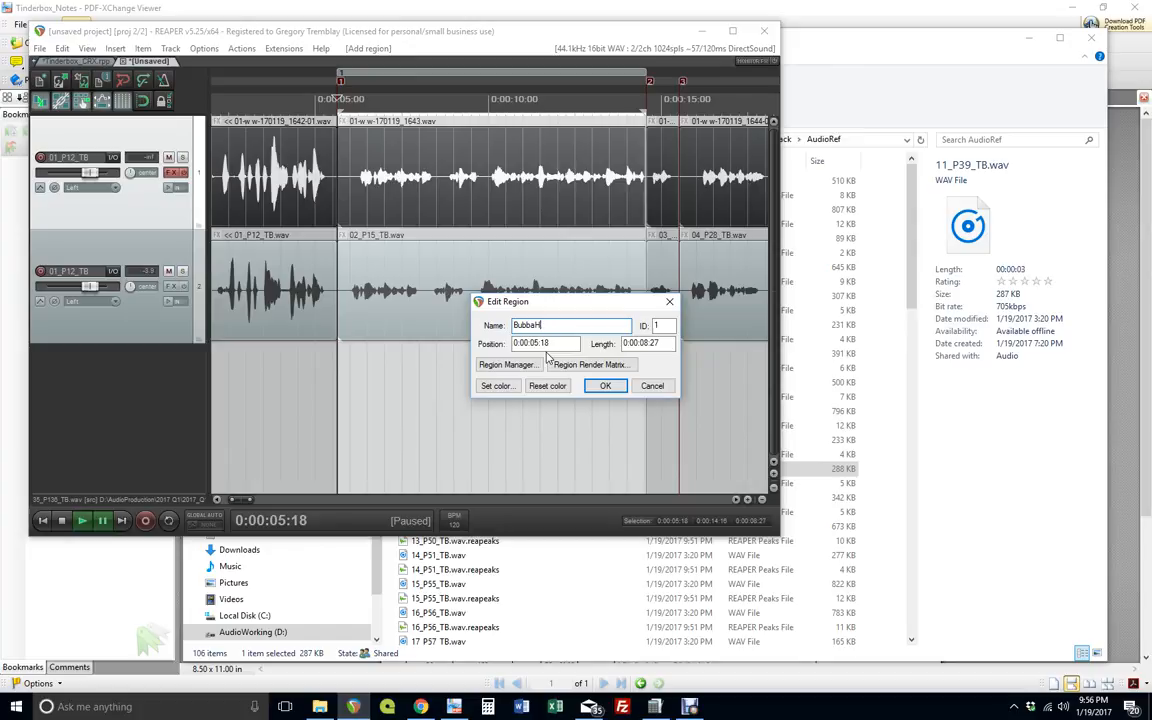
{"action": "key", "text": "BackSpace"}
{"action": "type", "text": "Gump"}
{"action": "key", "text": "Return"}
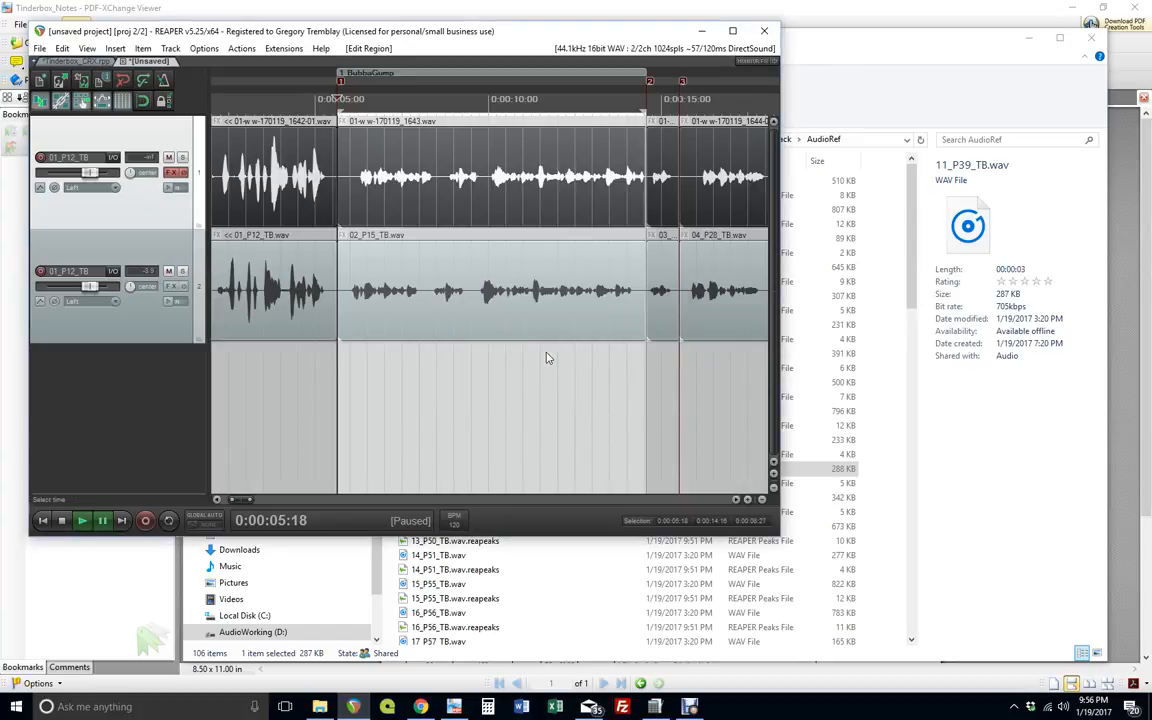
{"action": "left_click", "coordinate": [431, 76], "text": "alt"}
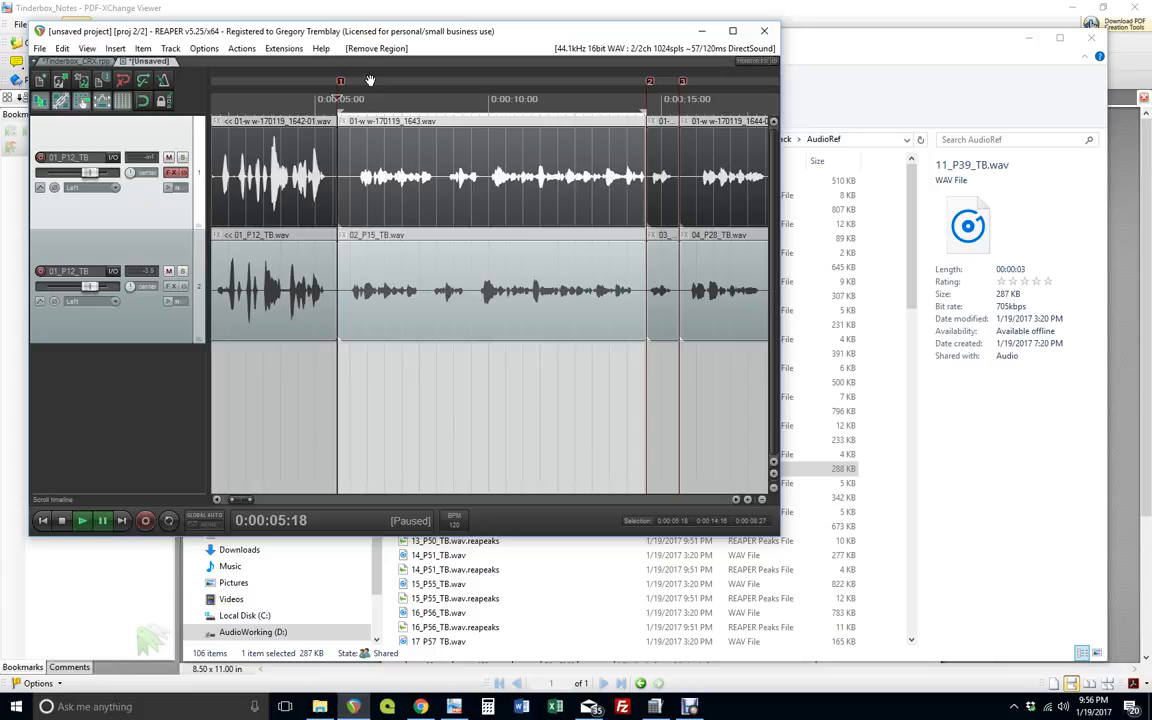
- Select the 02_P15_TB.wav clip and open the version information for the SWS extension
{"action": "left_click", "coordinate": [416, 282]}
{"action": "scroll", "coordinate": [373, 247], "scroll_direction": "down", "scroll_amount": 3}
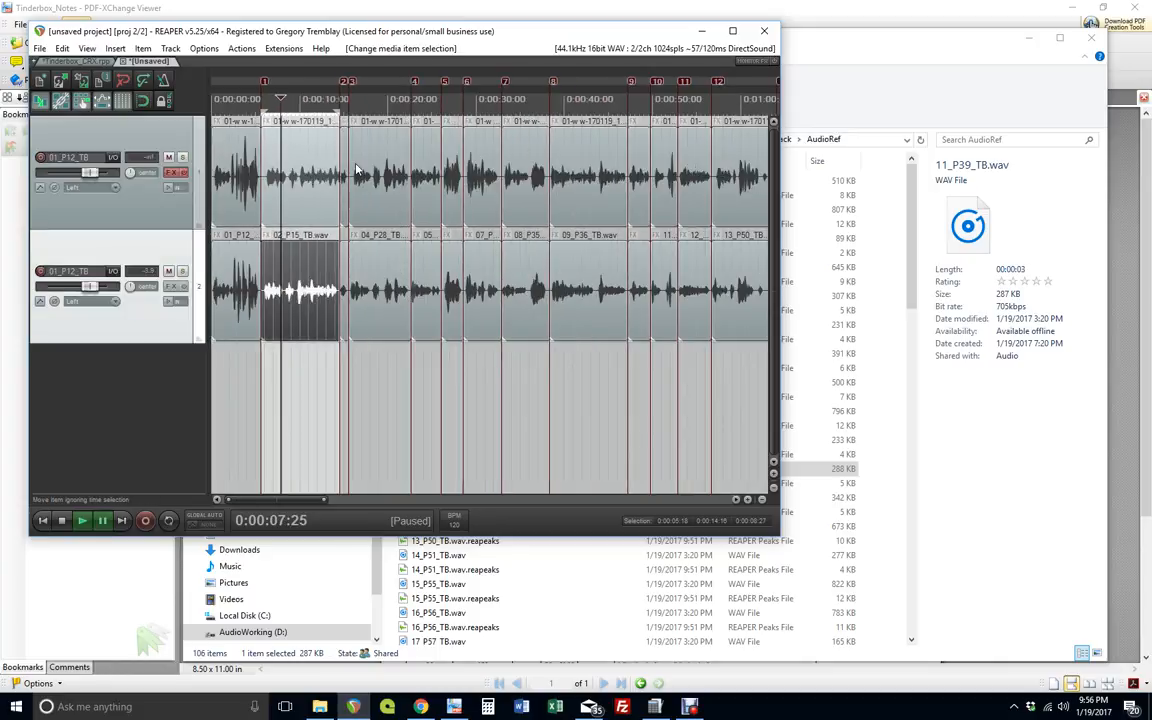
{"action": "left_click", "coordinate": [243, 49]}
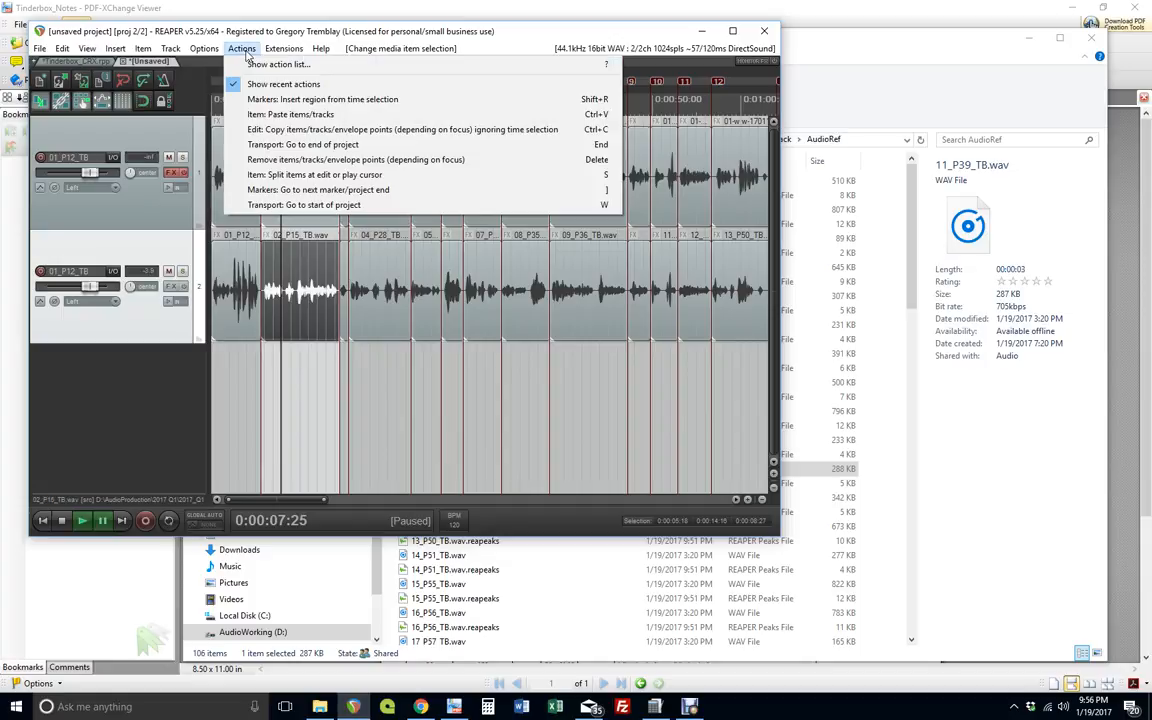
{"action": "mouse_move", "coordinate": [284, 49]}
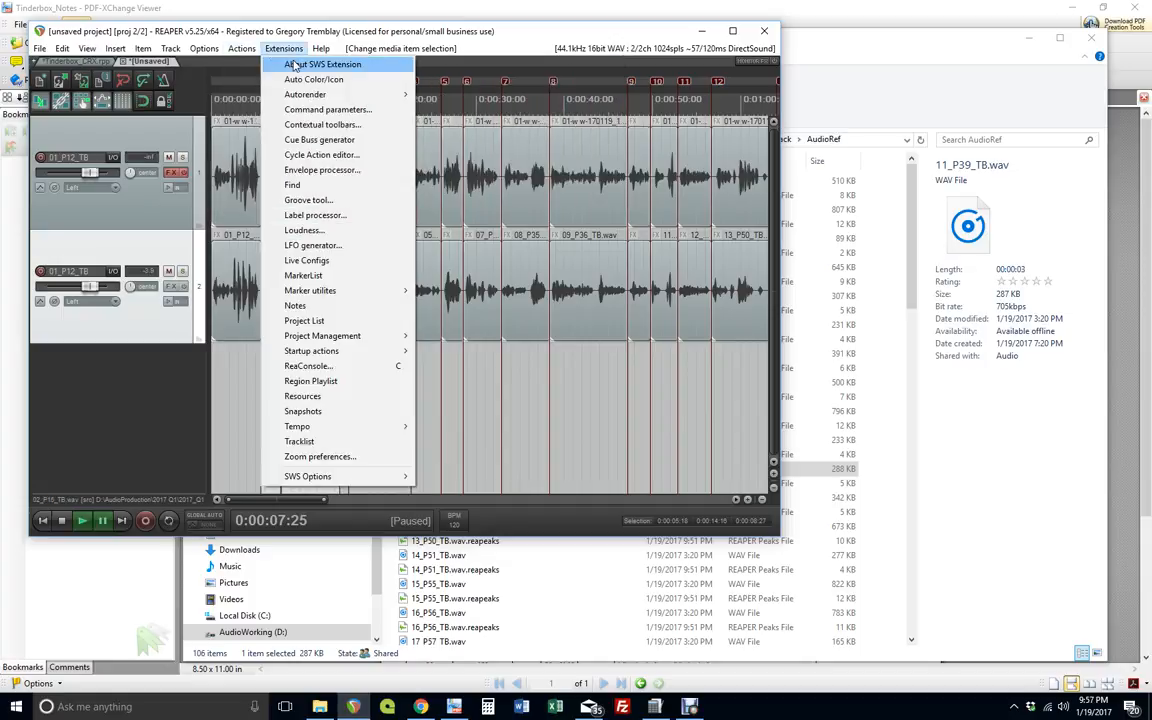
{"action": "left_click", "coordinate": [296, 65]}
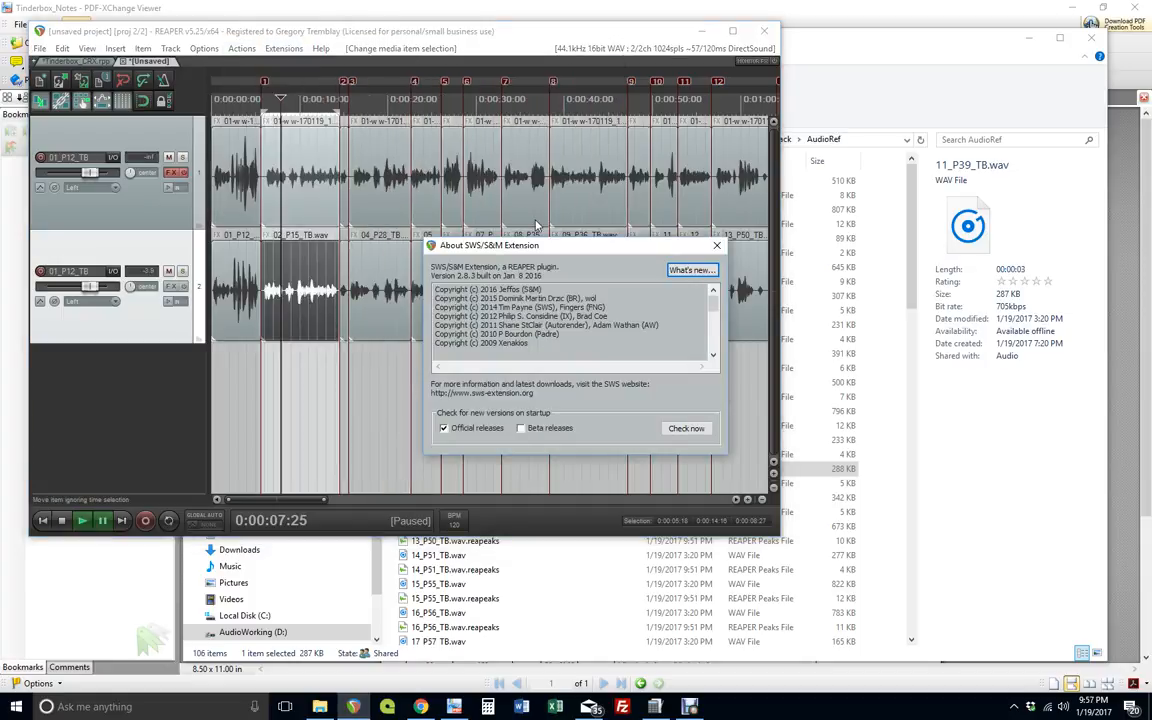
- Close the SWS version information and find the action "SWS: Create regions from selected items (name by active take)" by filtering for "Create region"
{"action": "left_click_drag", "start_coordinate": [553, 250], "coordinate": [542, 147]}
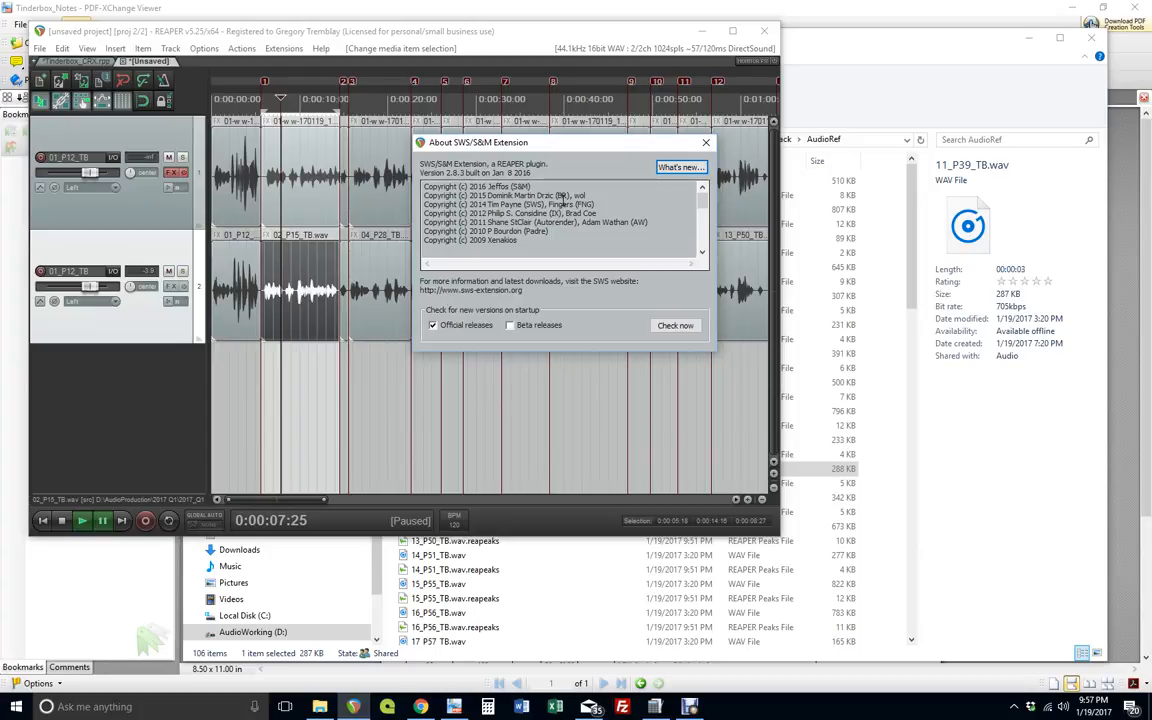
{"action": "left_click", "coordinate": [707, 145]}
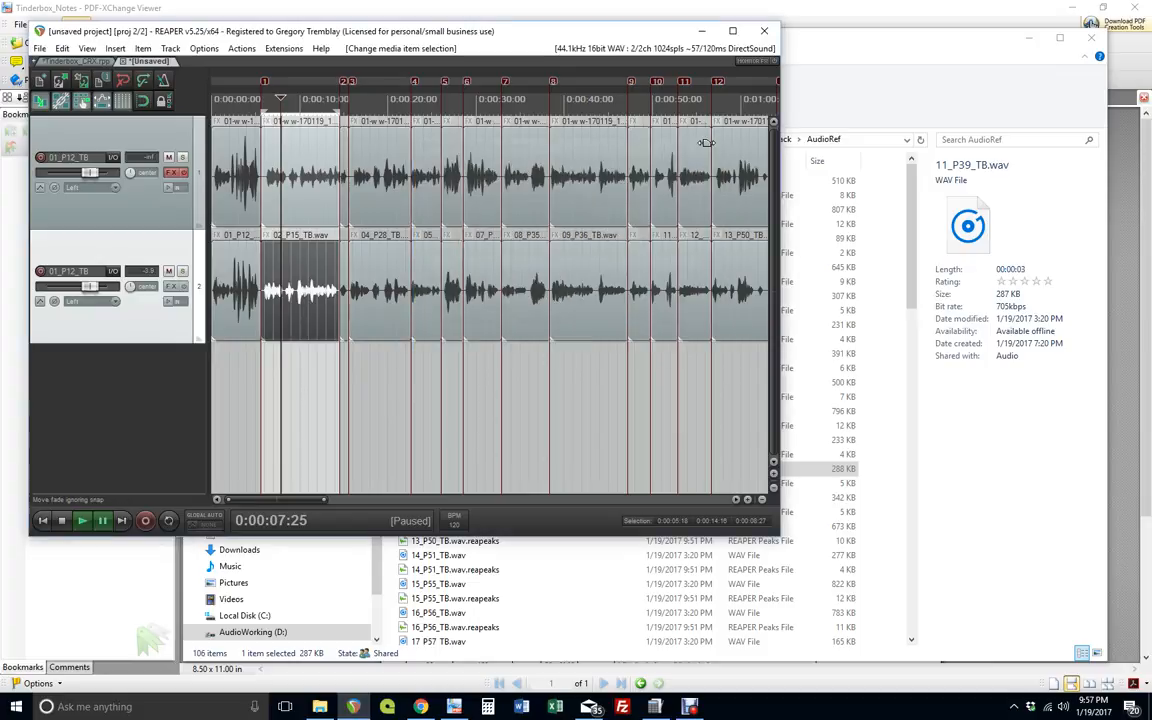
{"action": "left_click", "coordinate": [245, 49]}
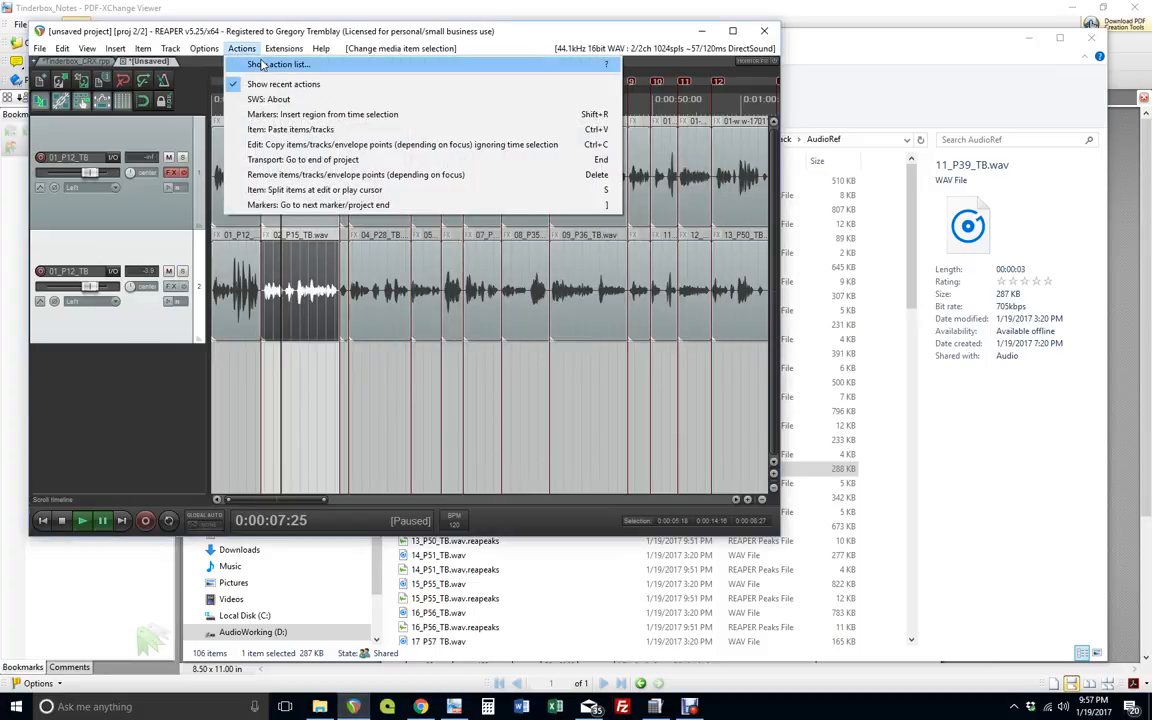
{"action": "left_click", "coordinate": [263, 65]}
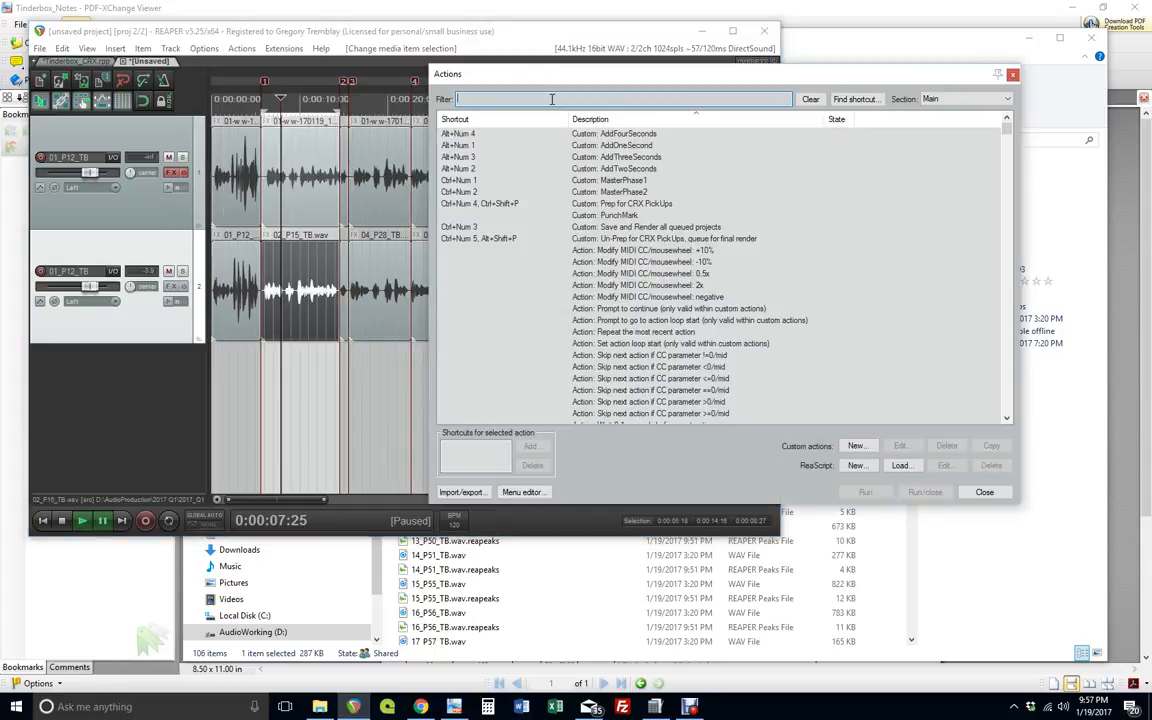
{"action": "type", "text": "Create region"}
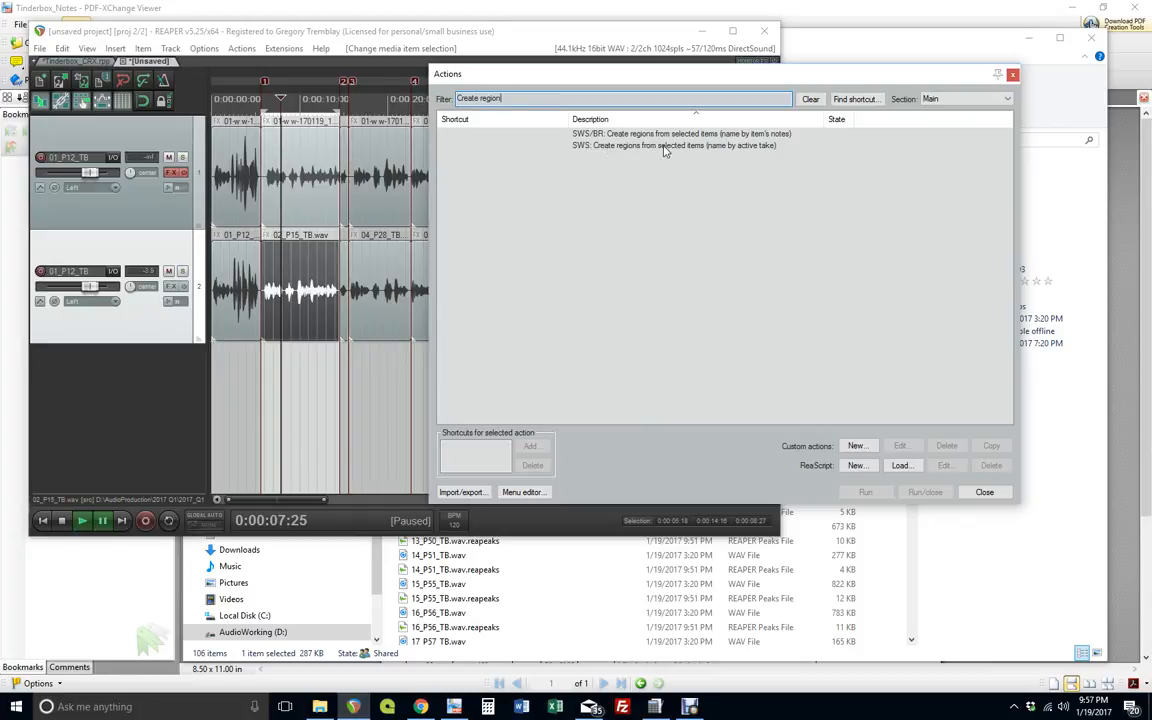
{"action": "left_click", "coordinate": [601, 145]}
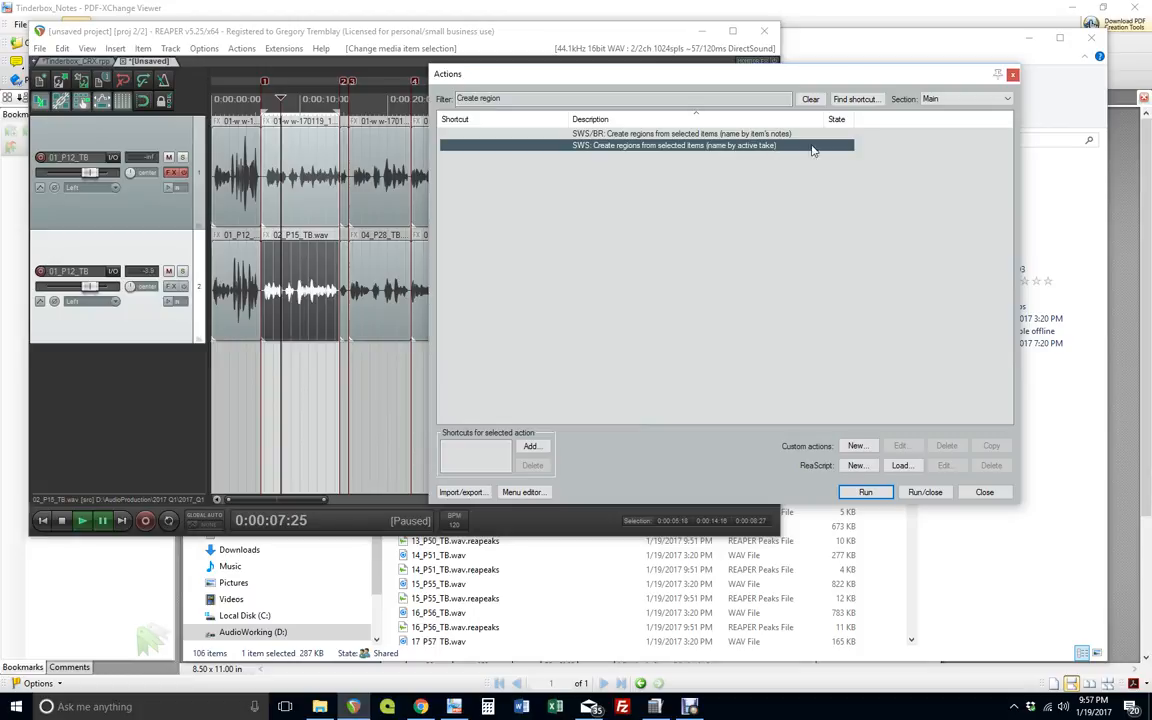
- Select all clips on the reference track, create regions from them named by active take, and close the action list
{"action": "left_click_drag", "start_coordinate": [741, 75], "coordinate": [945, 78]}
{"action": "left_click_drag", "start_coordinate": [597, 281], "coordinate": [711, 278]}
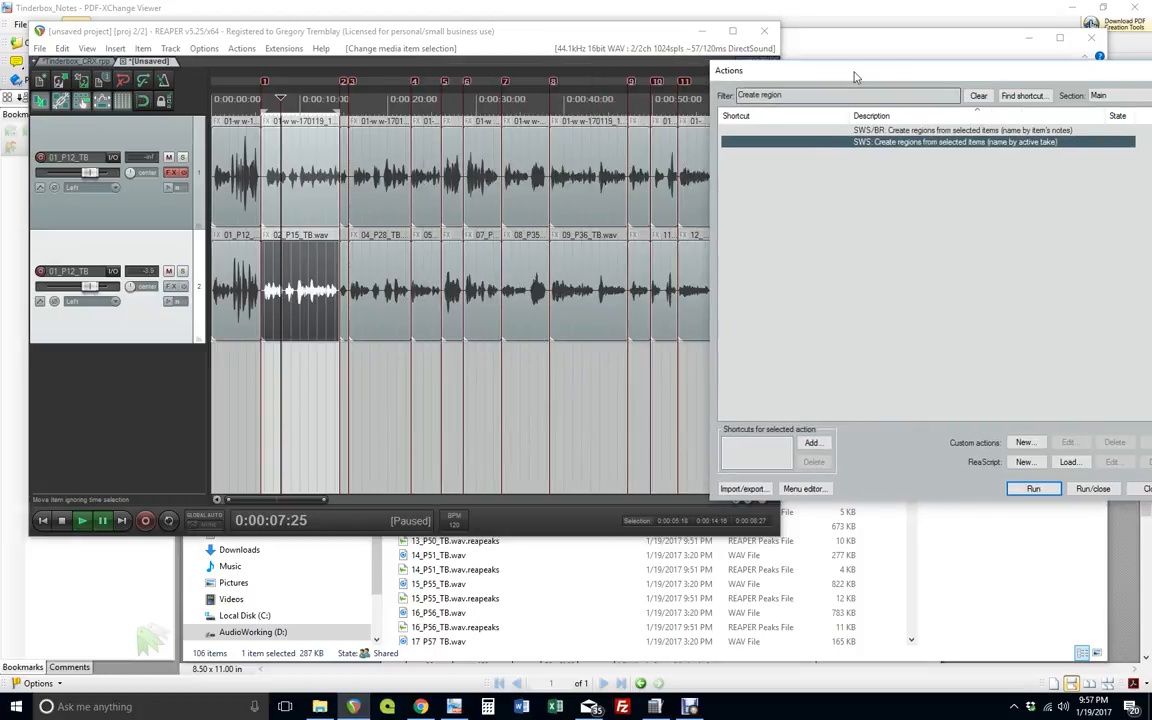
{"action": "left_click_drag", "start_coordinate": [855, 77], "coordinate": [927, 63]}
{"action": "left_click", "coordinate": [152, 318]}
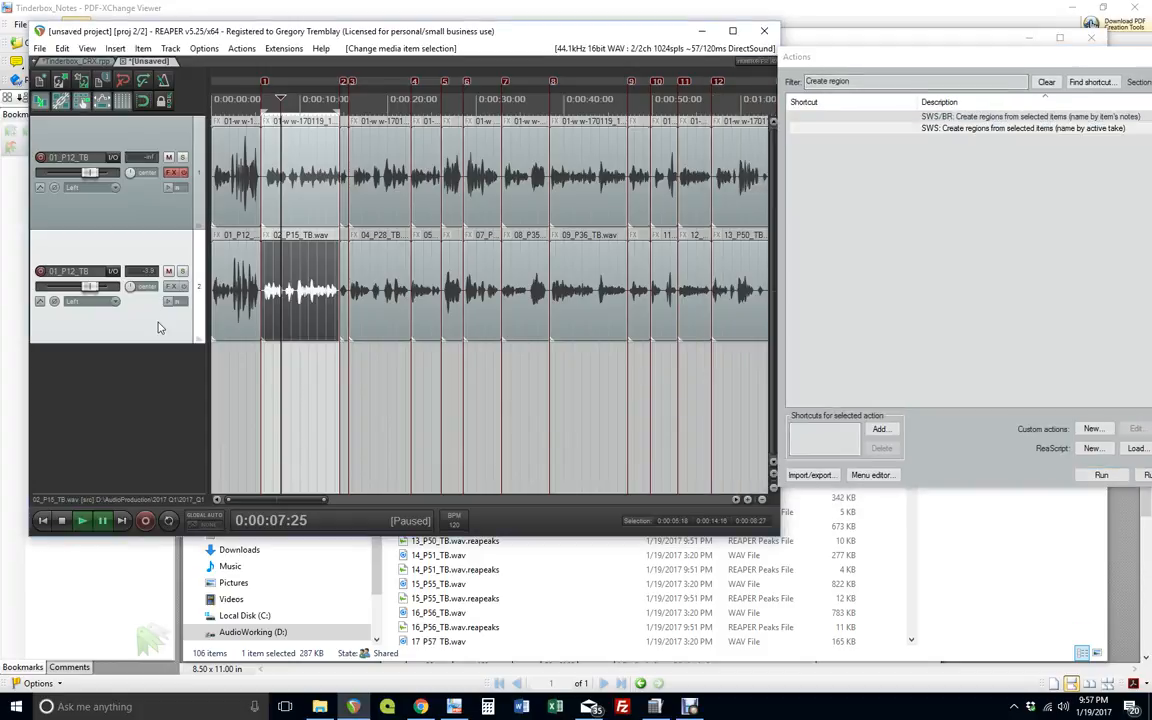
{"action": "double_click", "coordinate": [157, 327]}
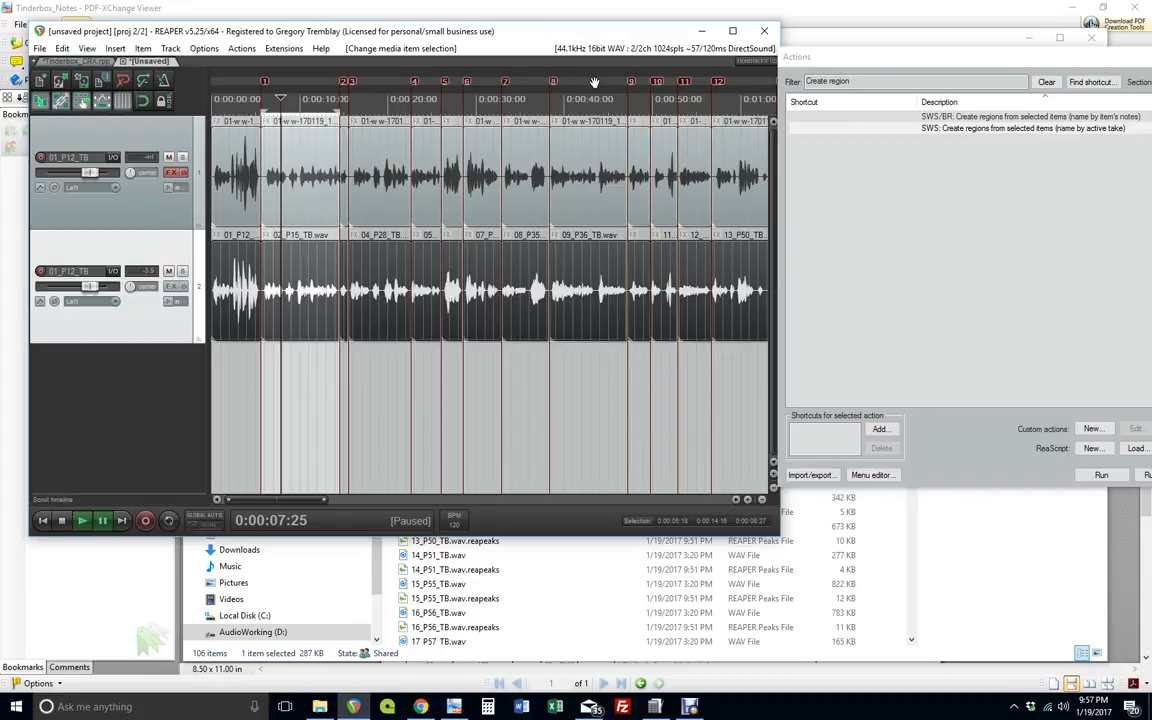
{"action": "left_click_drag", "start_coordinate": [932, 67], "coordinate": [897, 61]}
{"action": "left_click", "coordinate": [920, 123]}
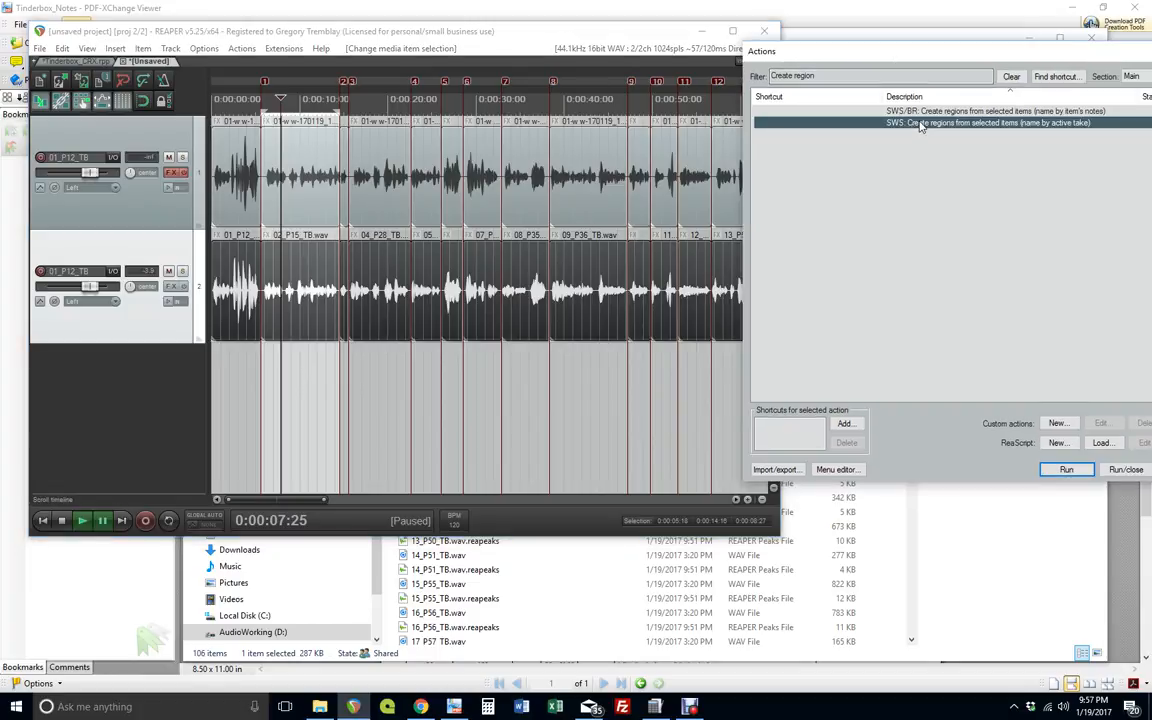
{"action": "double_click", "coordinate": [920, 123]}
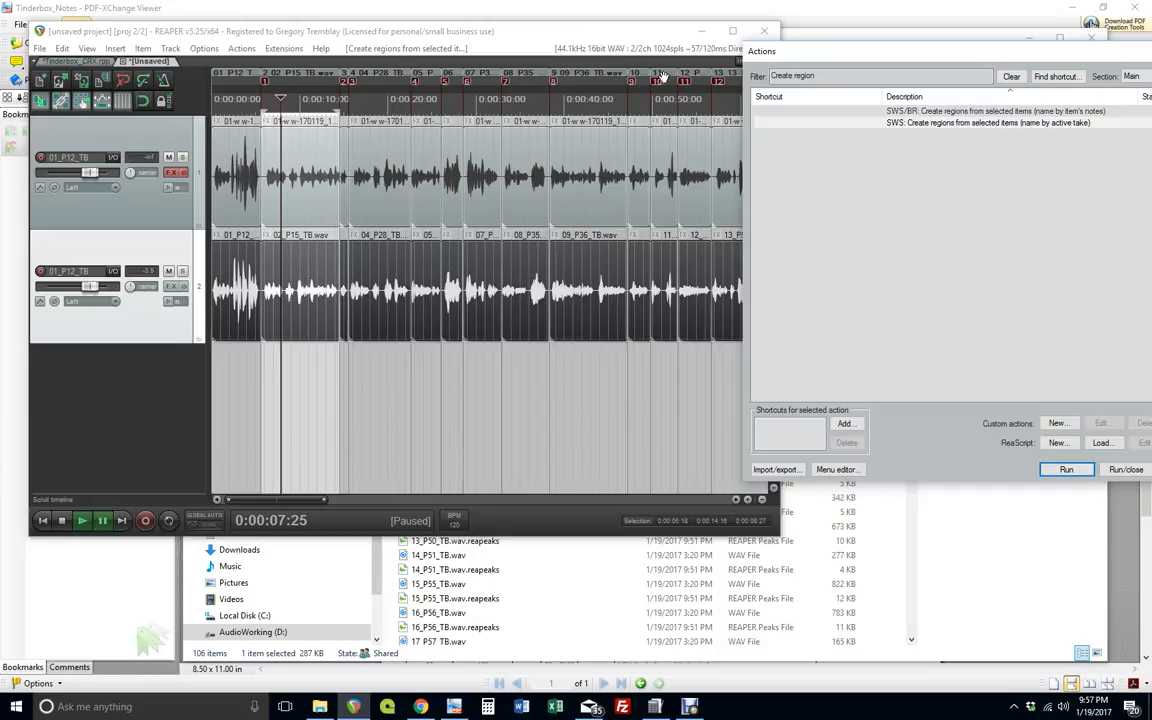
{"action": "left_click_drag", "start_coordinate": [889, 55], "coordinate": [671, 80]}
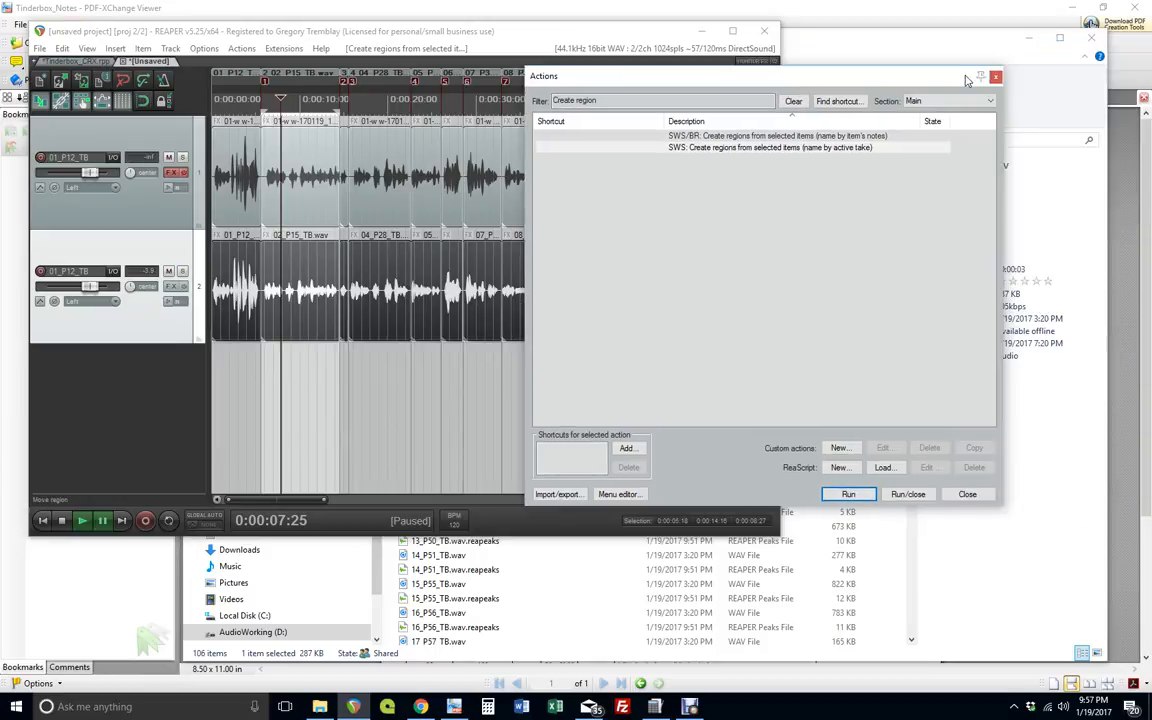
{"action": "left_click", "coordinate": [968, 494]}
- Check the new regions along the timeline, solo the recorded track, and open the project's render settings
{"action": "scroll", "coordinate": [424, 75], "scroll_direction": "up", "scroll_amount": 4}
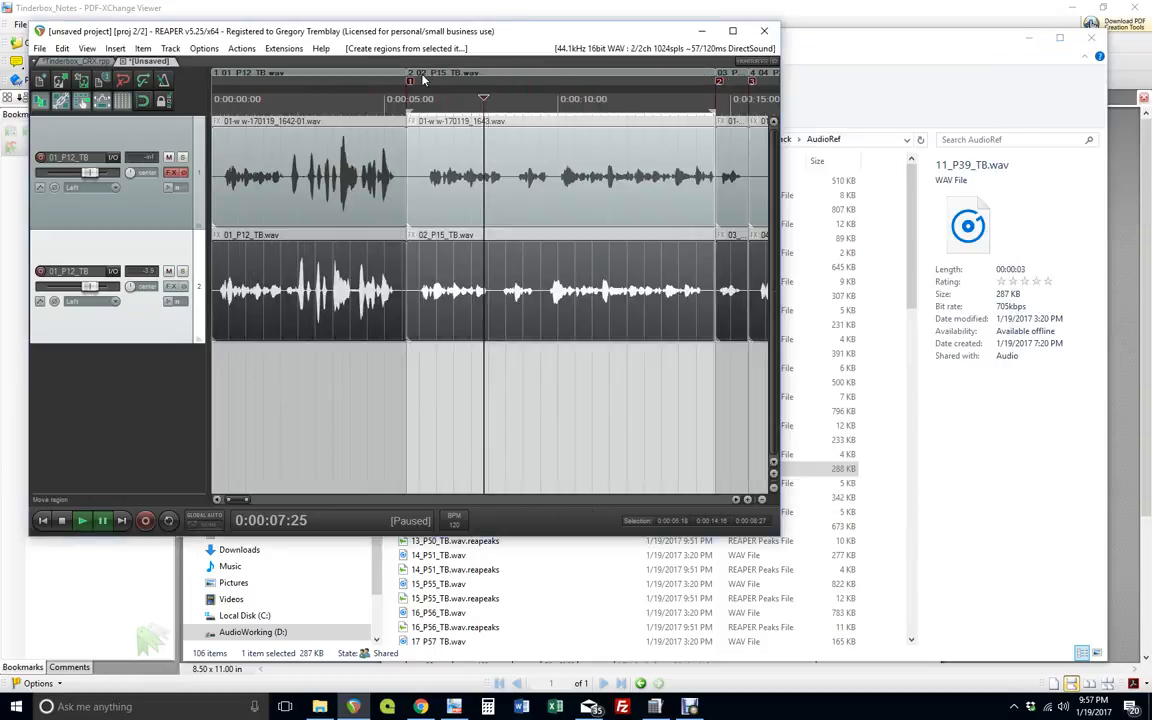
{"action": "scroll", "coordinate": [480, 76], "scroll_direction": "right", "scroll_amount": 2}
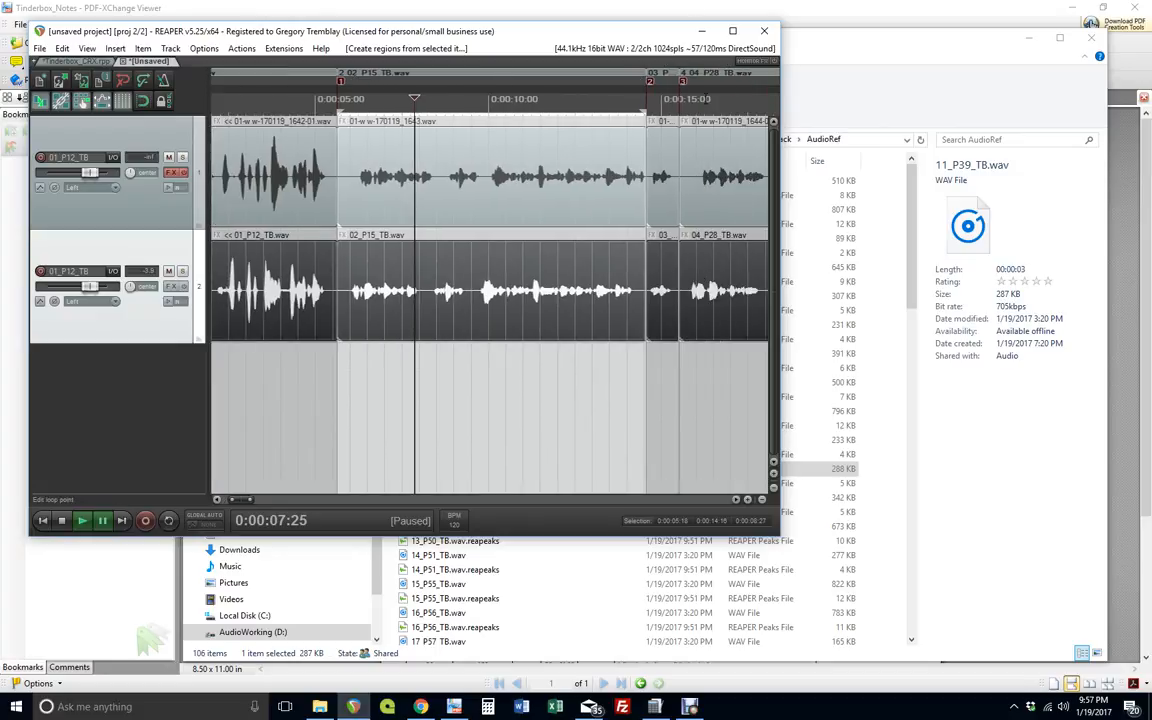
{"action": "scroll", "coordinate": [525, 120], "scroll_direction": "down", "scroll_amount": 8}
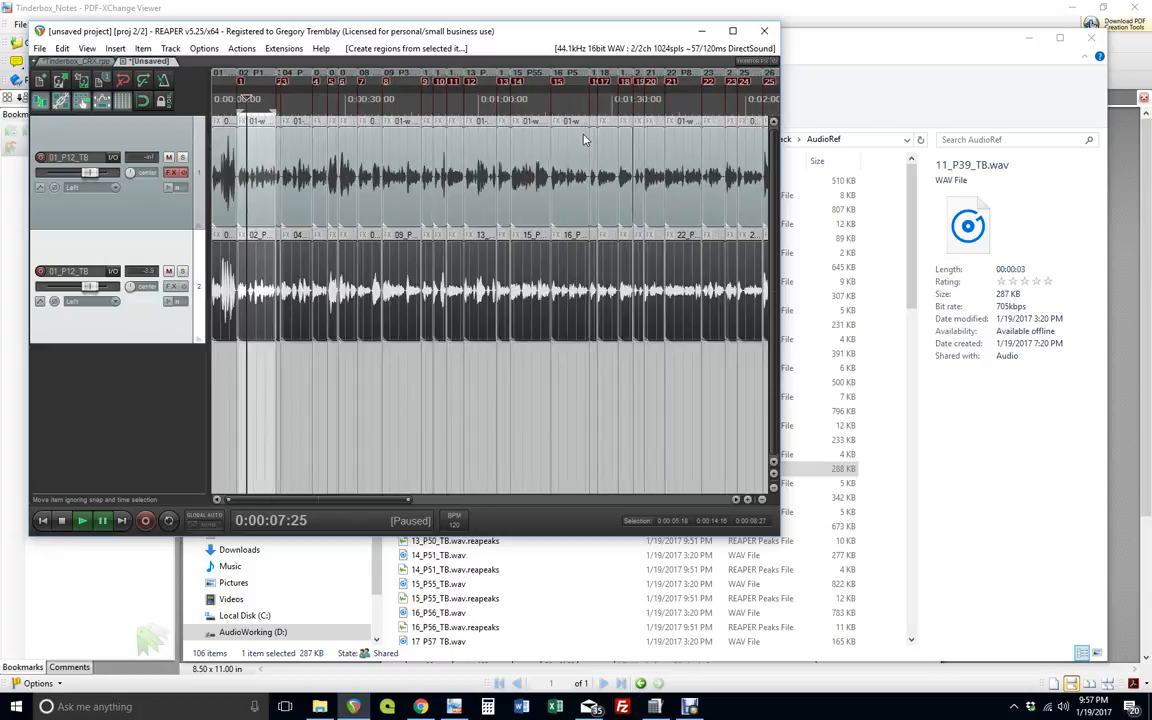
{"action": "left_click", "coordinate": [180, 158]}
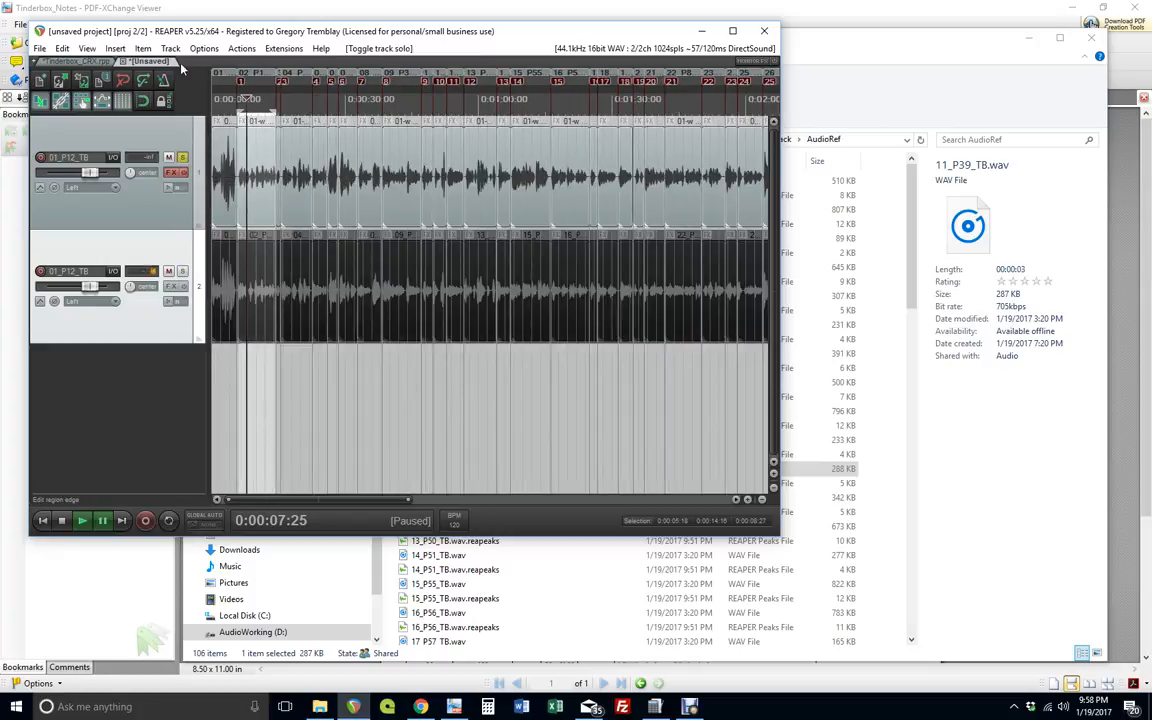
{"action": "left_click", "coordinate": [40, 48]}
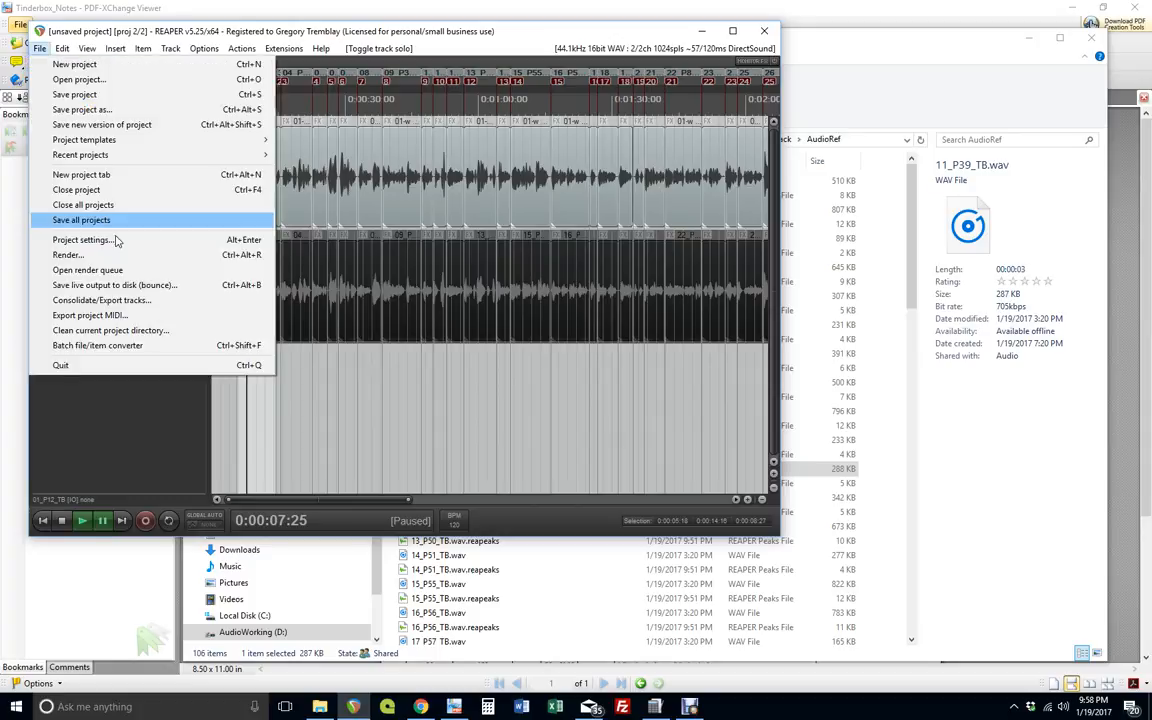
{"action": "left_click", "coordinate": [250, 256]}
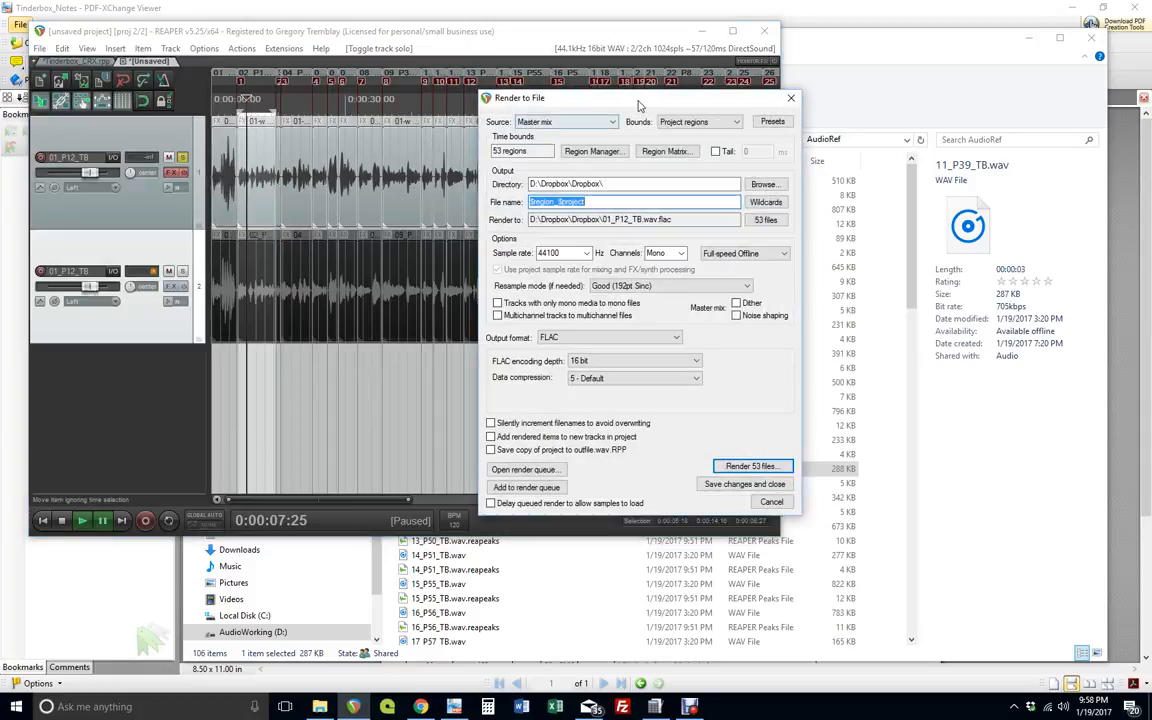
{"action": "left_click_drag", "start_coordinate": [640, 104], "coordinate": [580, 69]}
- Switch the render bounds to Entire project and back to Project regions
{"action": "left_click", "coordinate": [636, 86]}
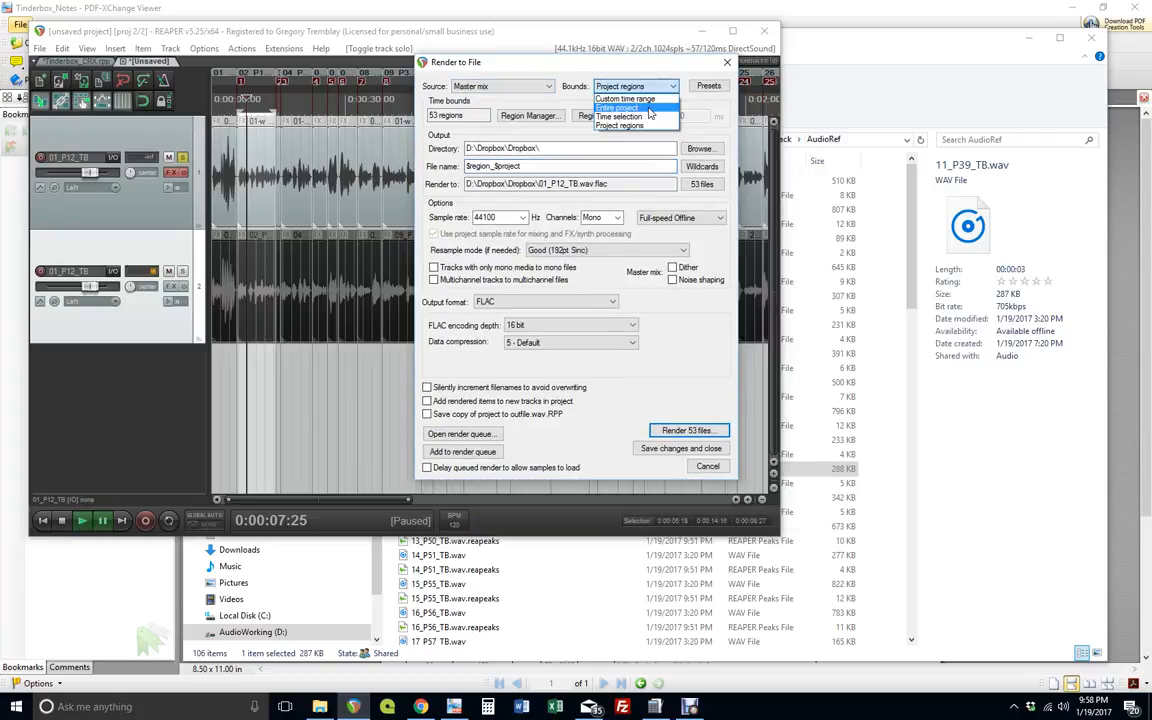
{"action": "left_click", "coordinate": [625, 107]}
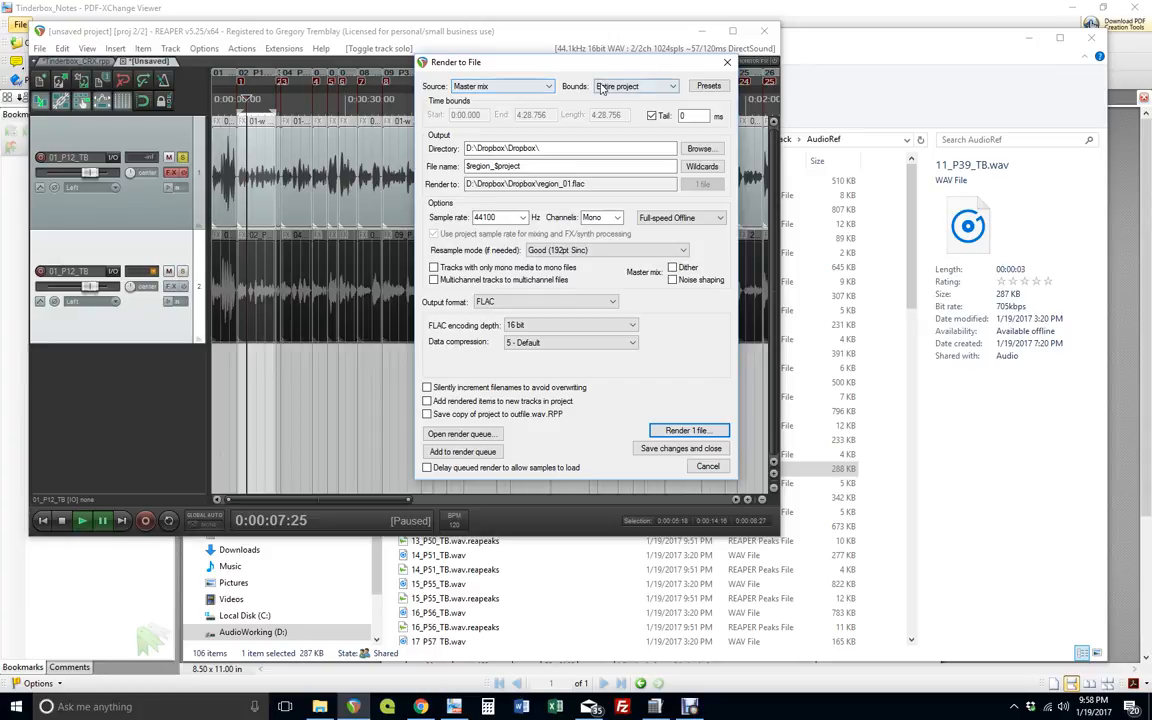
{"action": "left_click", "coordinate": [648, 87]}
{"action": "left_click", "coordinate": [645, 88]}
{"action": "left_click", "coordinate": [645, 88]}
{"action": "left_click", "coordinate": [643, 127]}
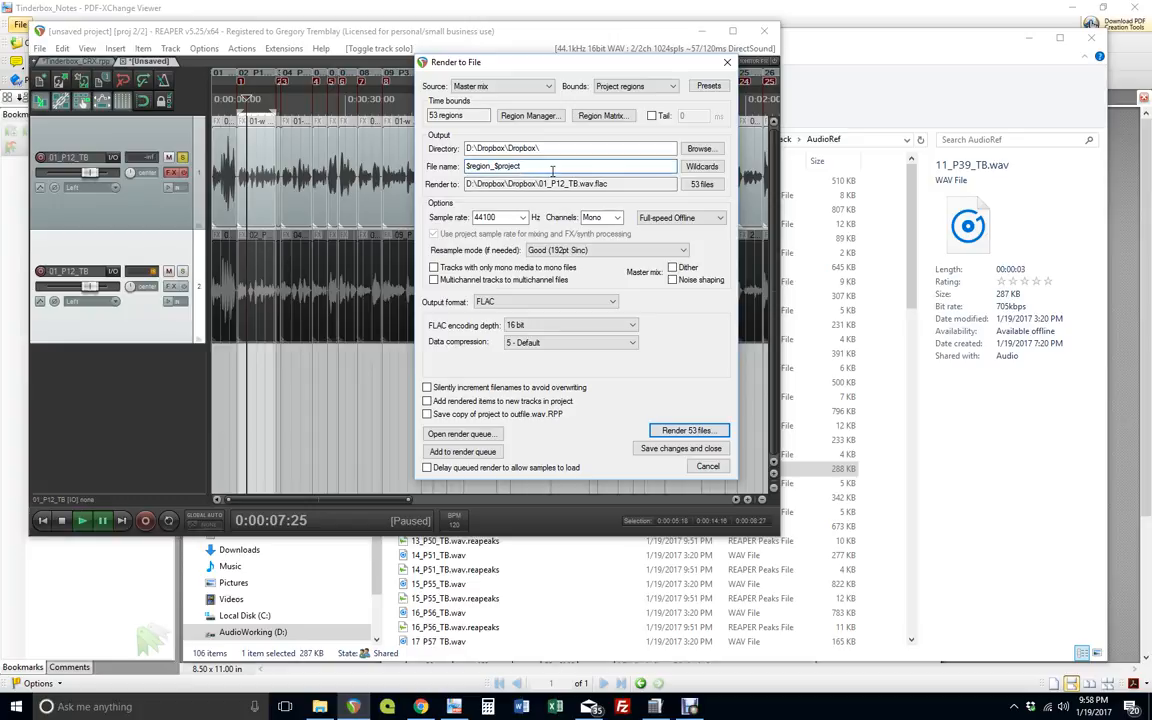
- Append the $itemnumber wildcard to the render file name and look through the other available wildcards
{"action": "left_click", "coordinate": [706, 167]}
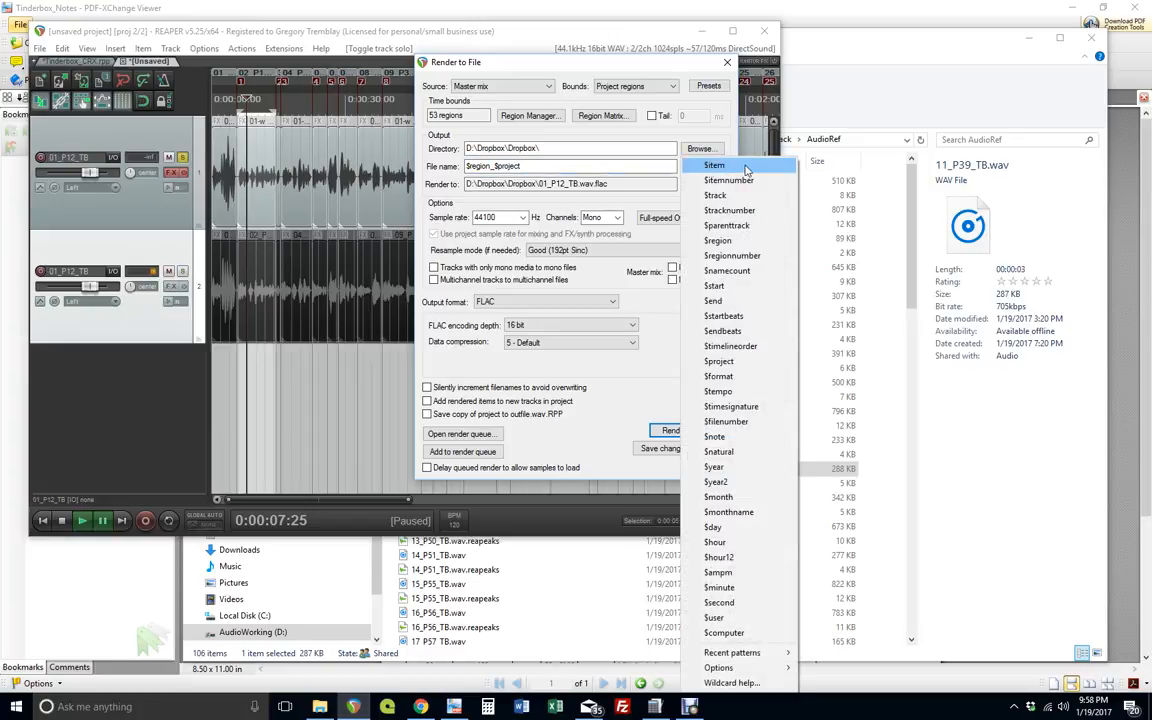
{"action": "left_click", "coordinate": [750, 181]}
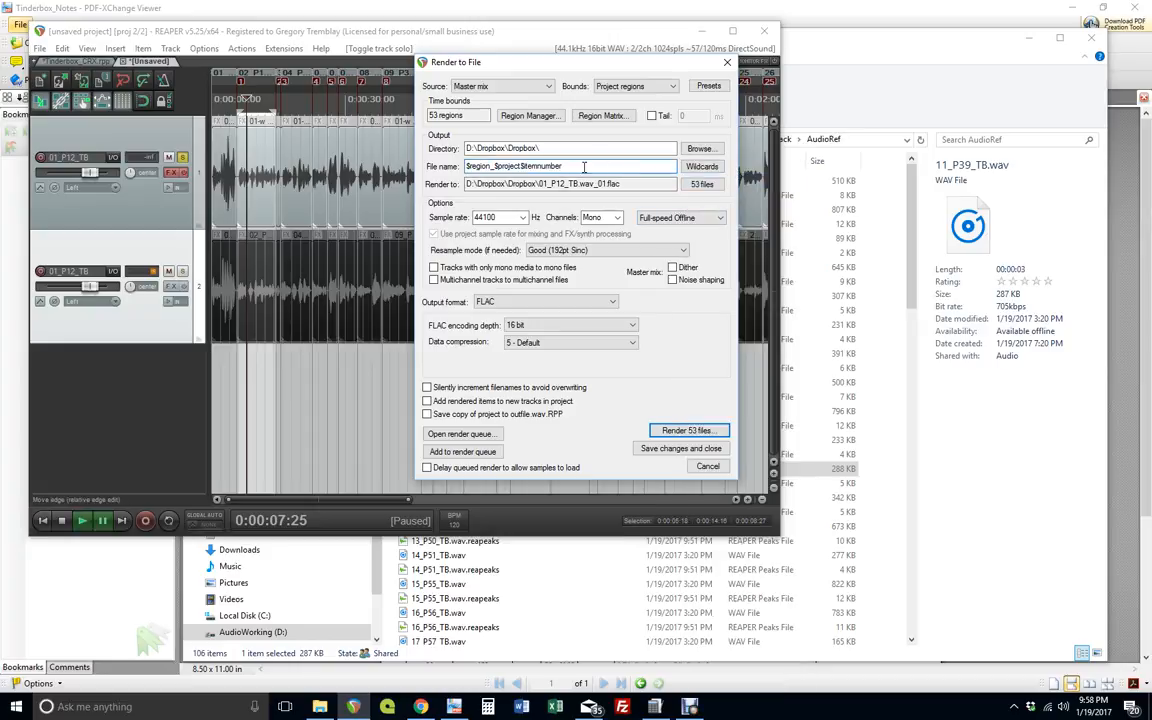
{"action": "left_click", "coordinate": [702, 166]}
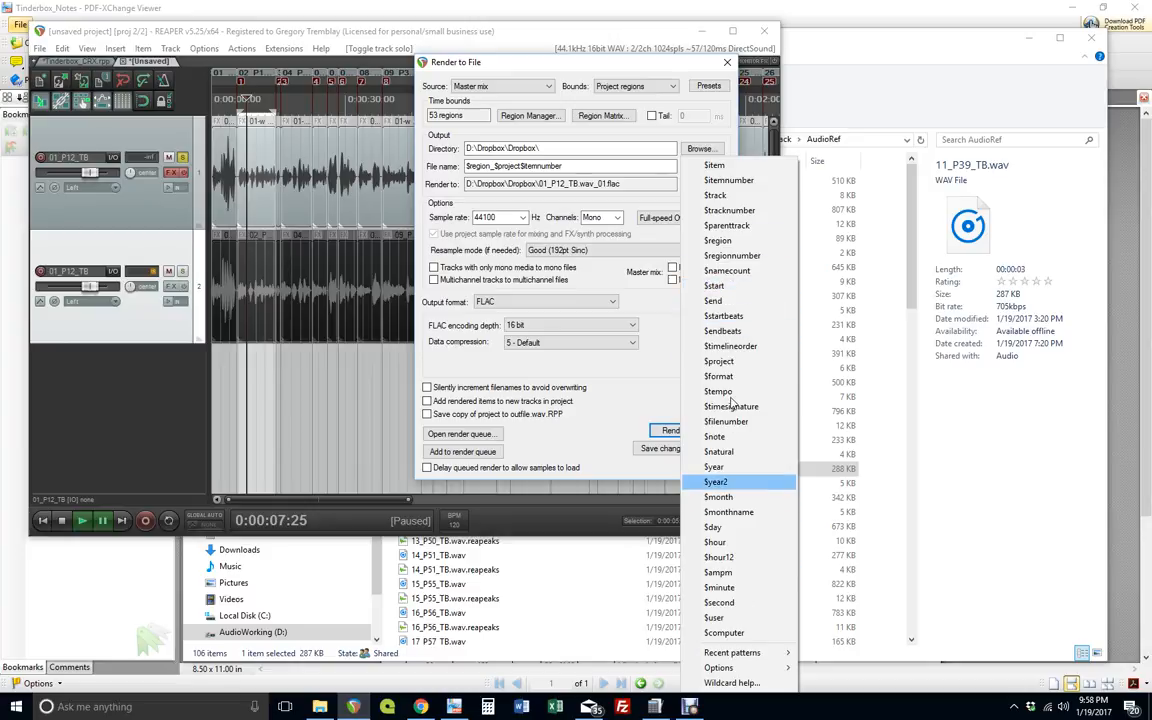
{"action": "left_click", "coordinate": [630, 166]}
- Set the render file name to $region_PUNCH-CORRECTION and the output format to WAV
{"action": "left_click_drag", "start_coordinate": [563, 165], "coordinate": [494, 165]}
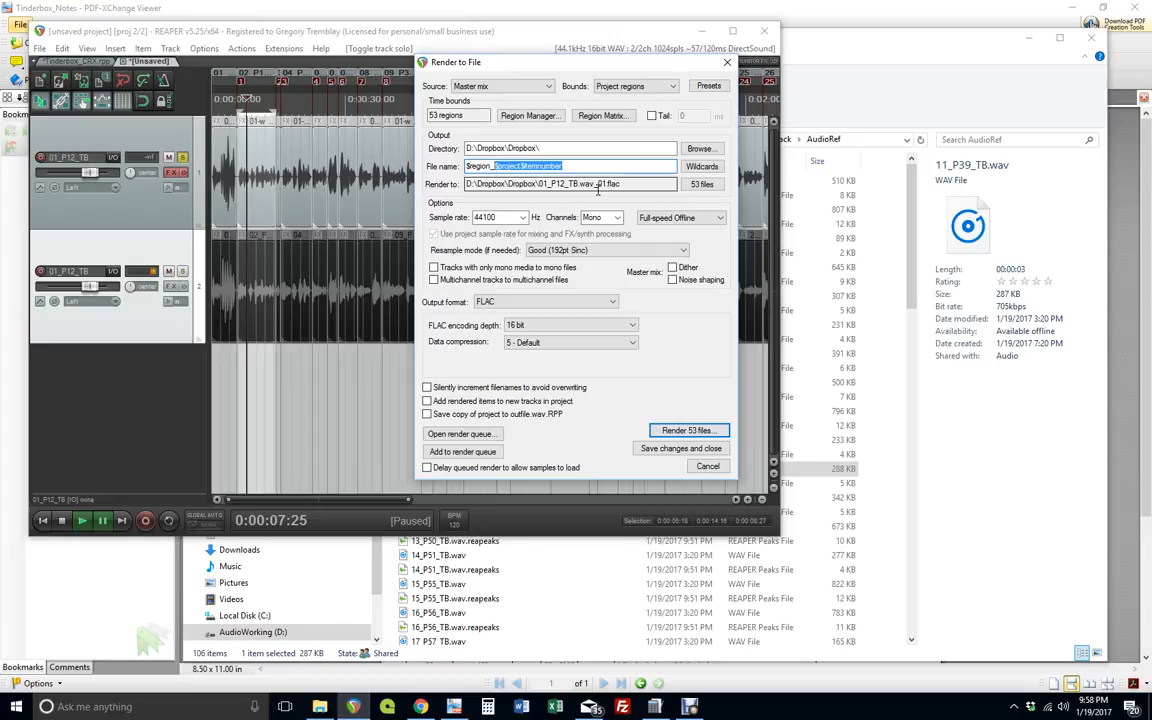
{"action": "key", "text": "BackSpace"}
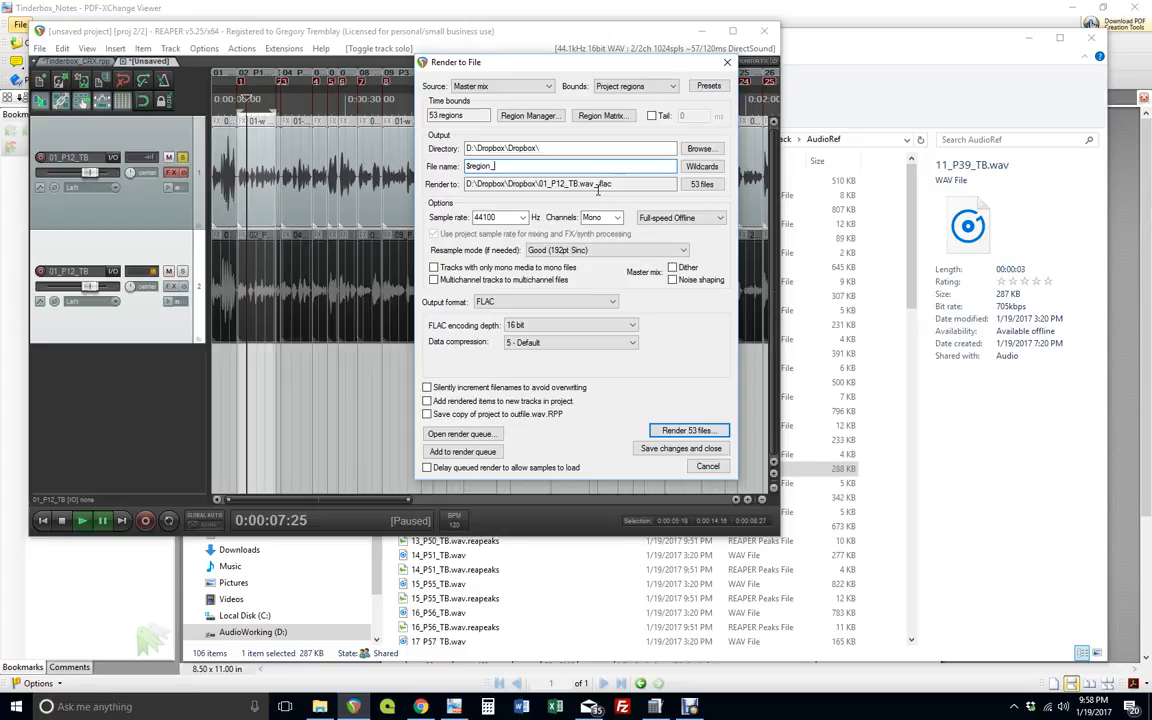
{"action": "type", "text": "PUNCH-CORRECTION"}
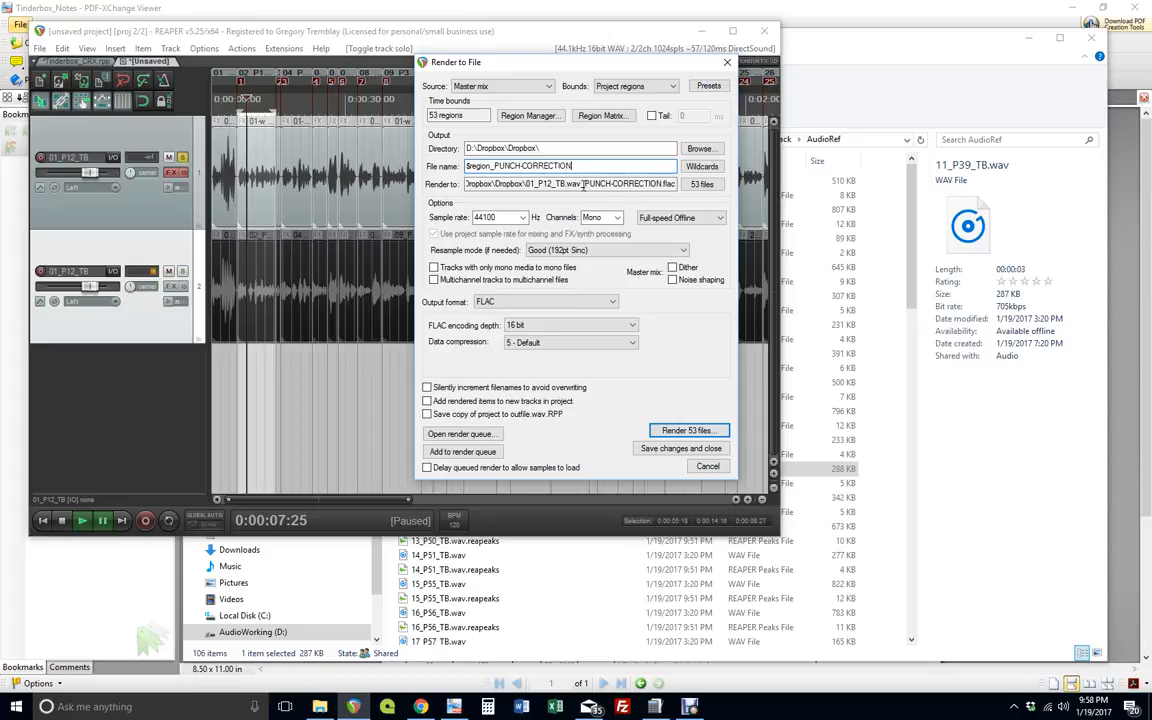
{"action": "left_click", "coordinate": [545, 301]}
{"action": "left_click", "coordinate": [470, 311]}
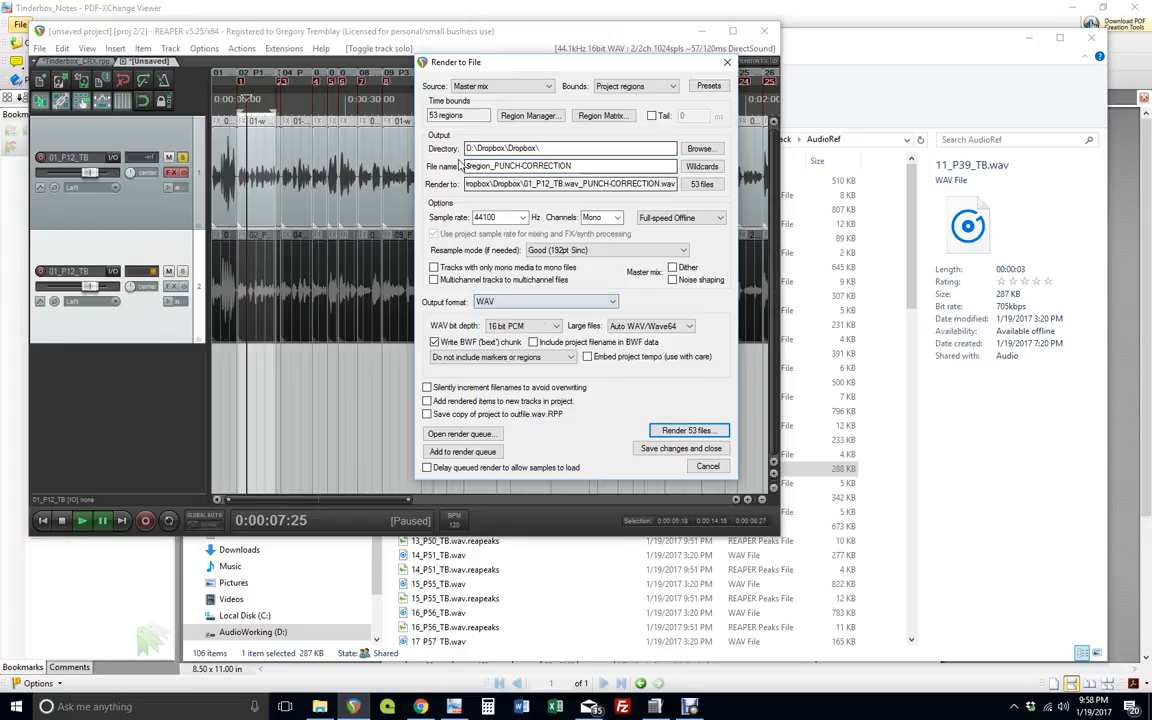
- Browse for the render output directory through AudioProduction and 2017 Q1 to the Tinderbox project's Tinderbox_QC Pack folder
{"action": "left_click", "coordinate": [699, 148]}
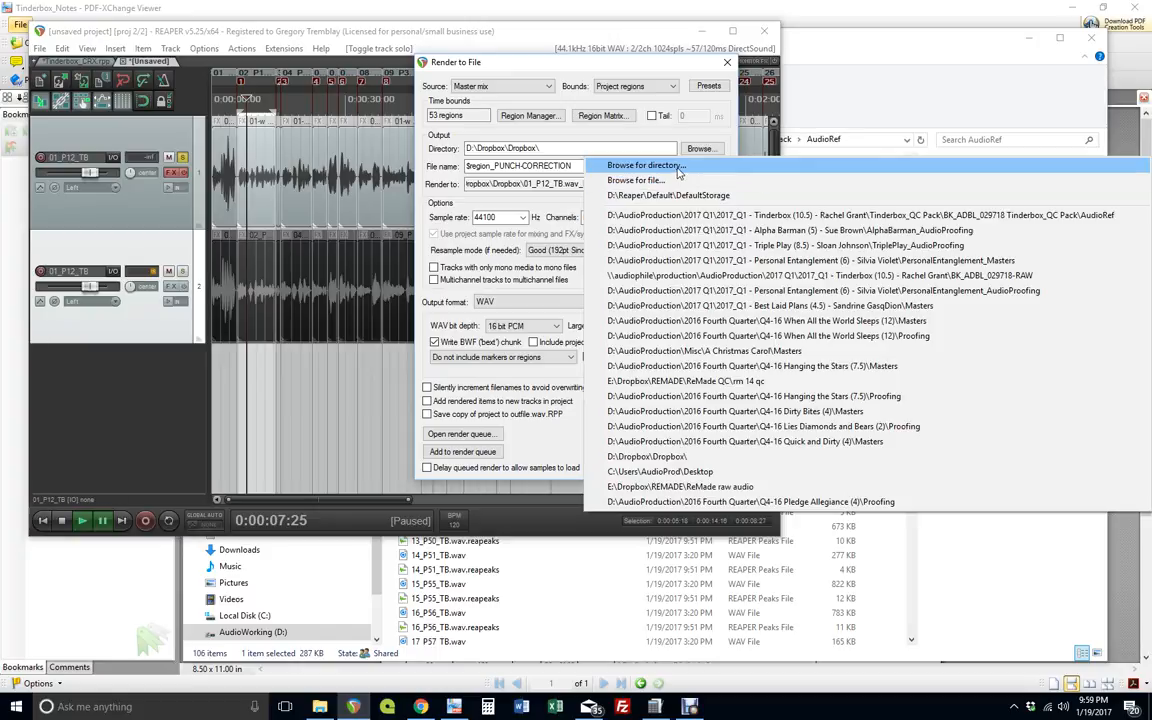
{"action": "left_click", "coordinate": [678, 170]}
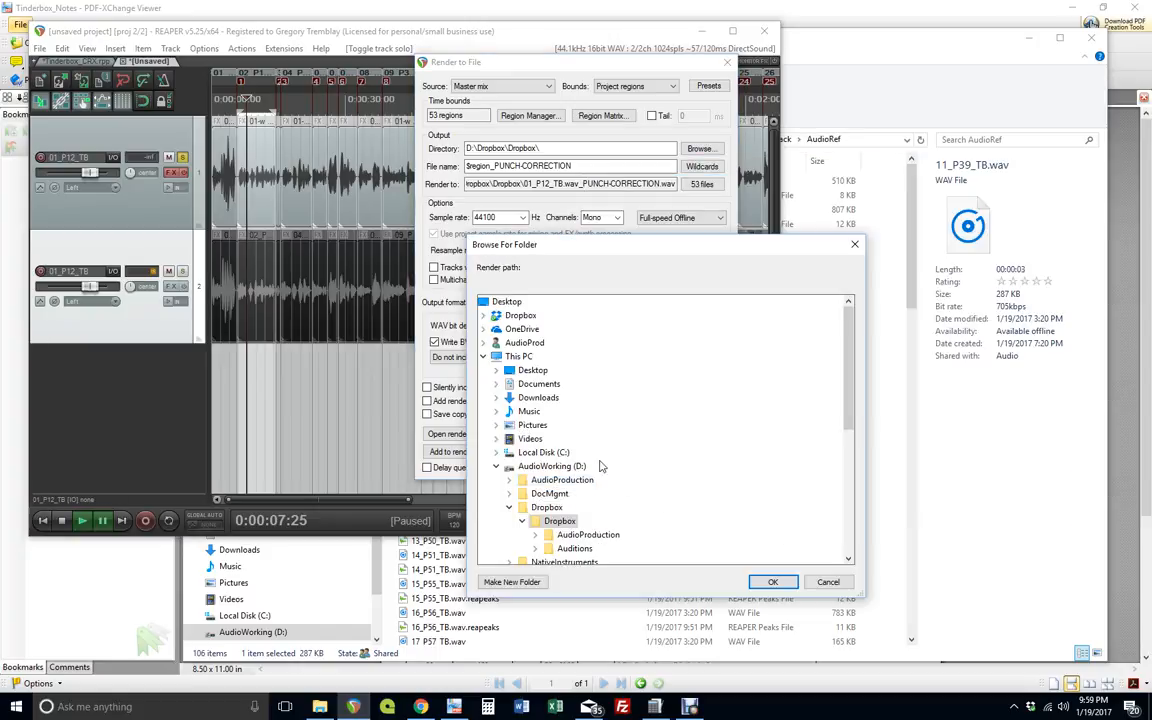
{"action": "scroll", "coordinate": [600, 466], "scroll_direction": "down", "scroll_amount": 6}
{"action": "scroll", "coordinate": [568, 370], "scroll_direction": "up", "scroll_amount": 1}
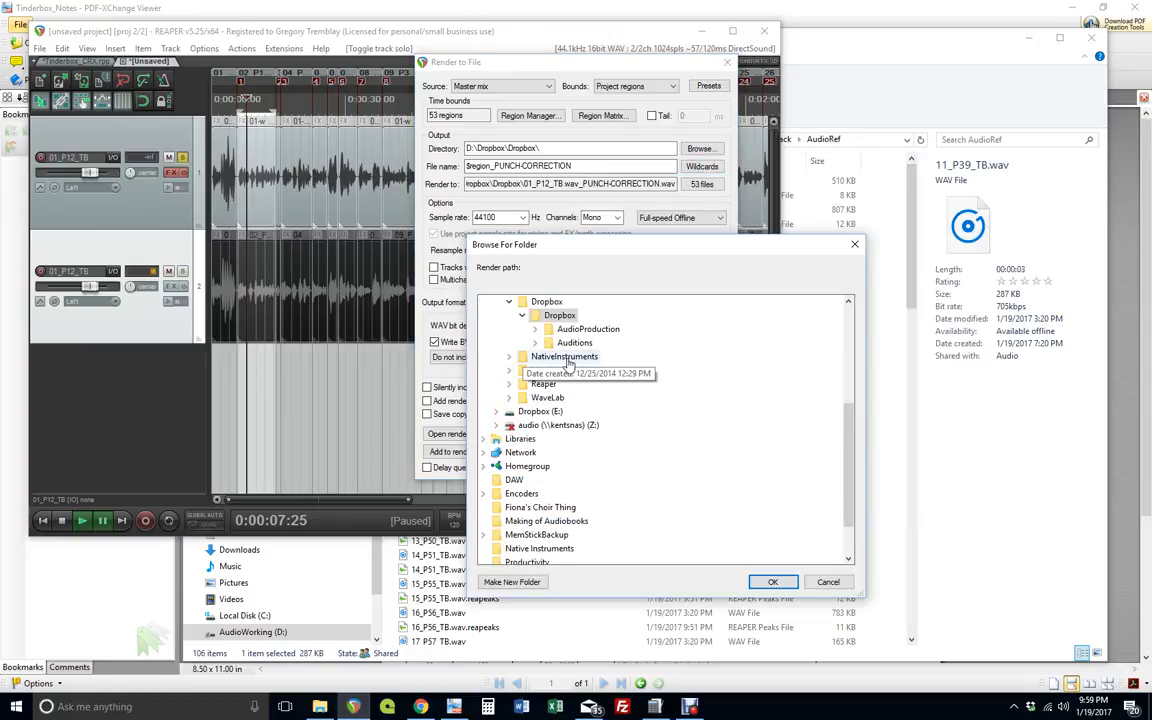
{"action": "scroll", "coordinate": [568, 366], "scroll_direction": "up", "scroll_amount": 4}
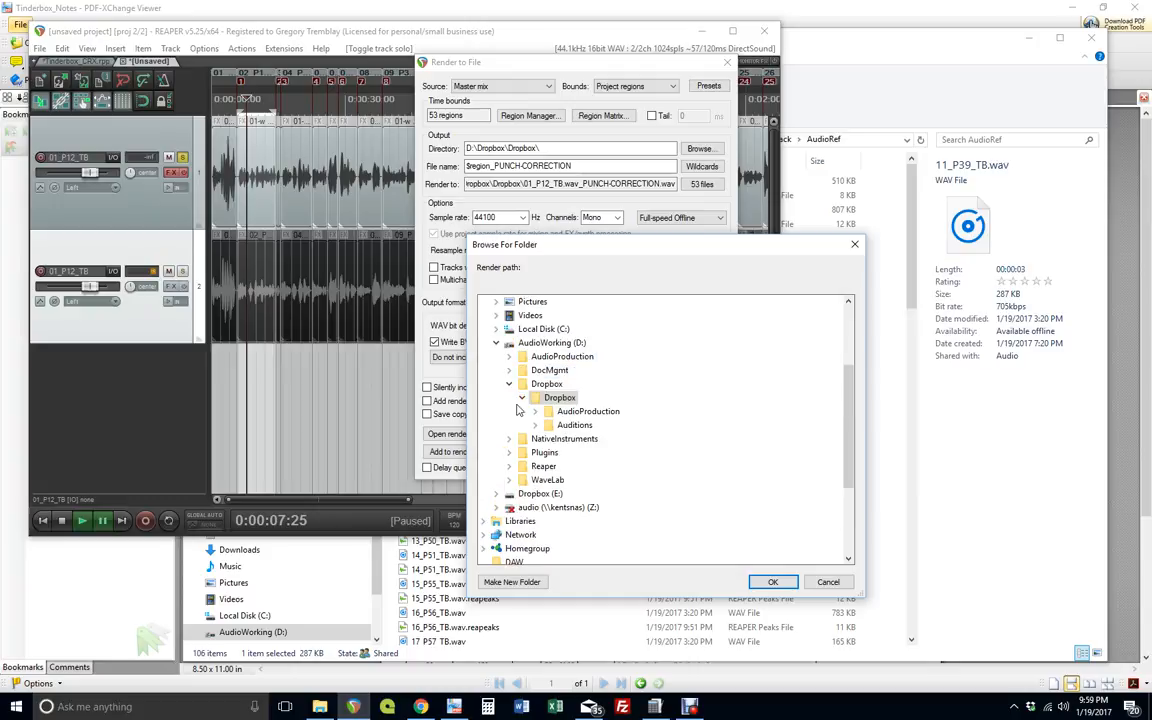
{"action": "left_click", "coordinate": [522, 397]}
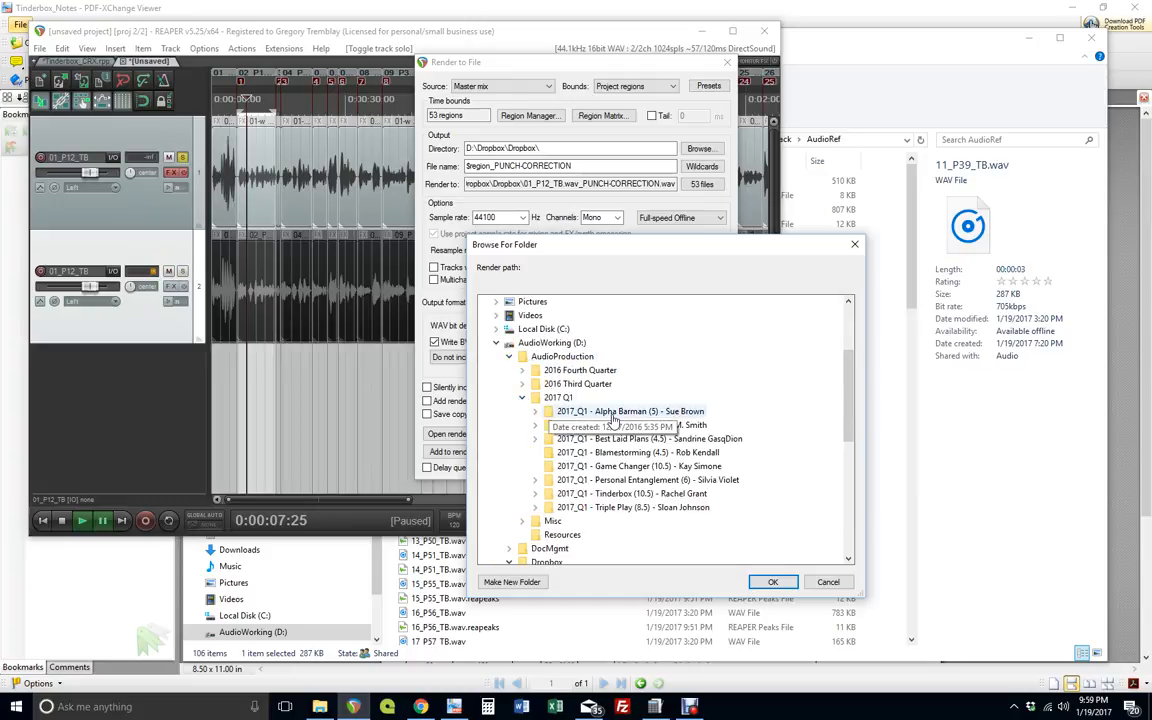
{"action": "scroll", "coordinate": [542, 440], "scroll_direction": "down", "scroll_amount": 1}
{"action": "double_click", "coordinate": [545, 450]}
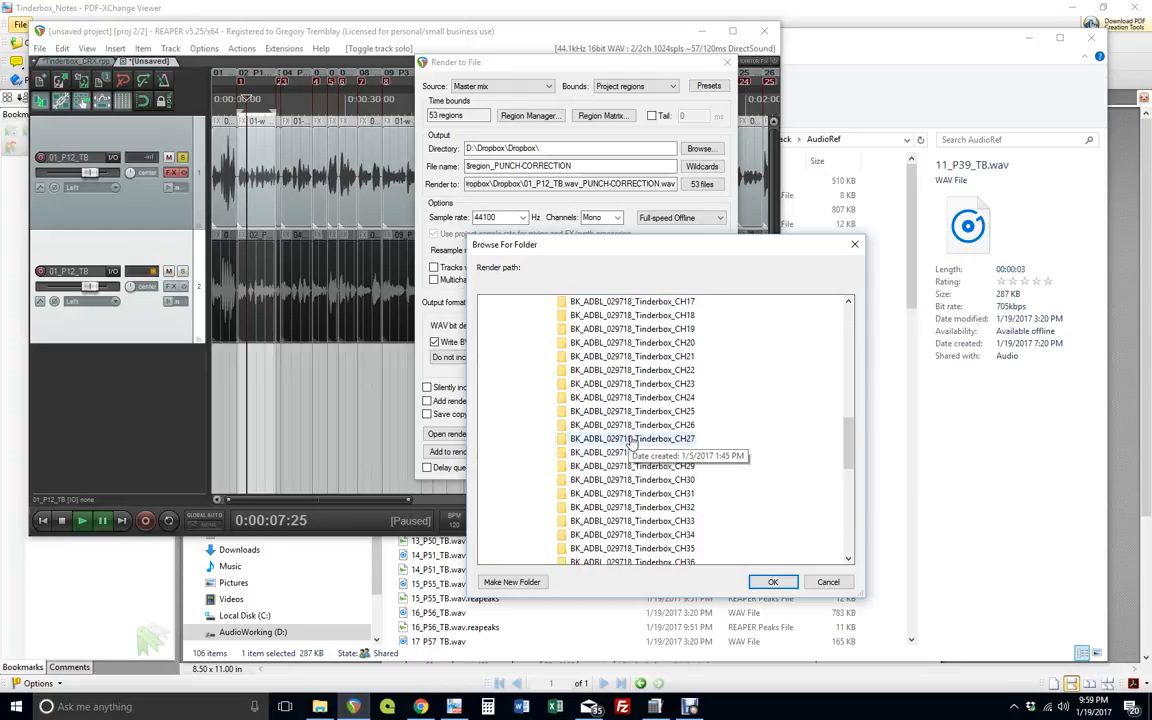
{"action": "scroll", "coordinate": [630, 445], "scroll_direction": "down", "scroll_amount": 7}
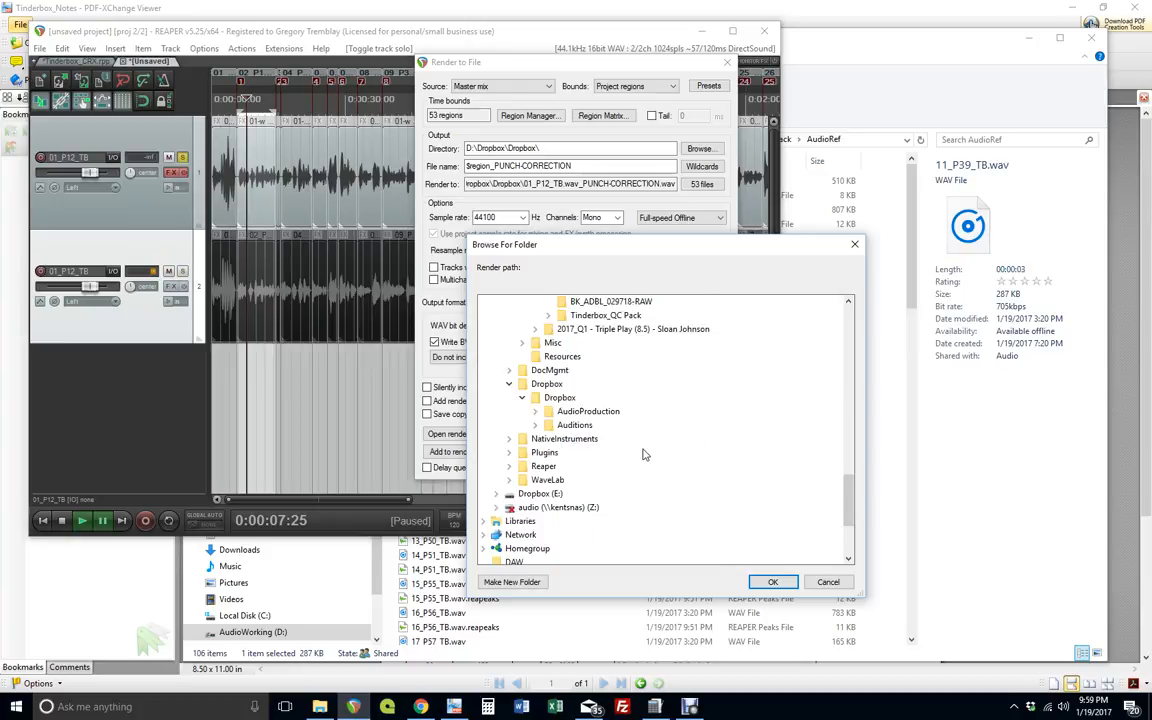
{"action": "double_click", "coordinate": [609, 316]}
- Create a folder named Punches inside Tinderbox_CRX, use it as the render directory, and render all the project regions
{"action": "left_click", "coordinate": [612, 370]}
{"action": "left_click", "coordinate": [517, 583]}
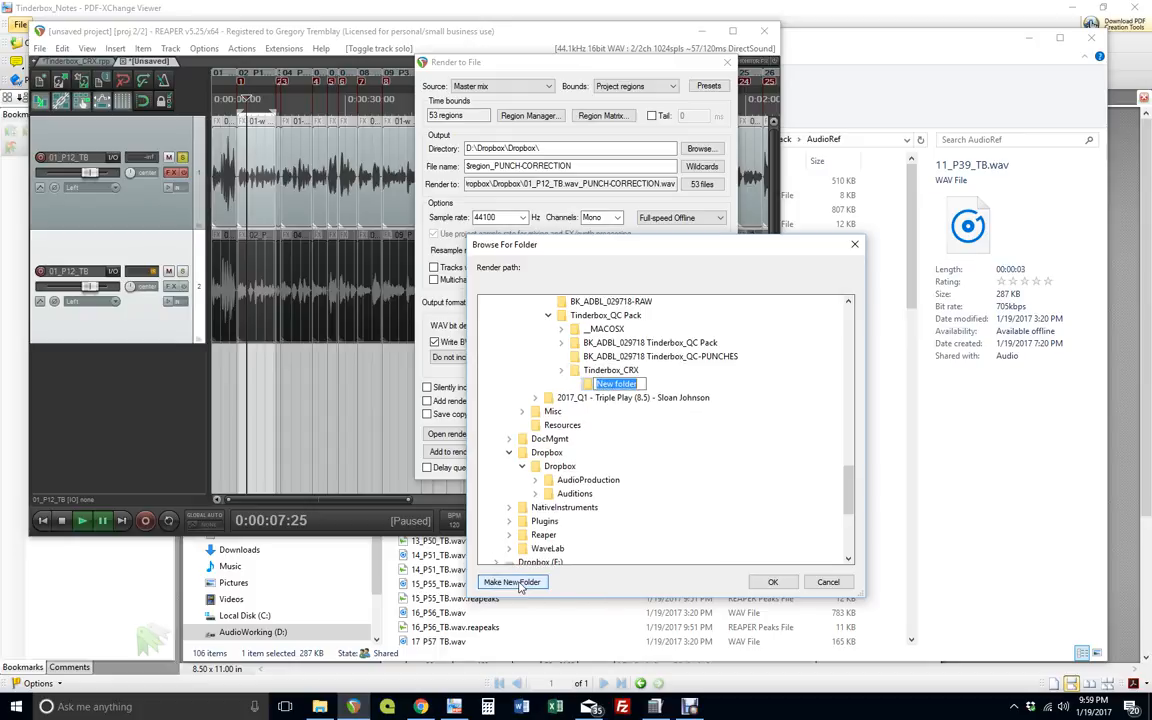
{"action": "type", "text": "Punches"}
{"action": "key", "text": "Return"}
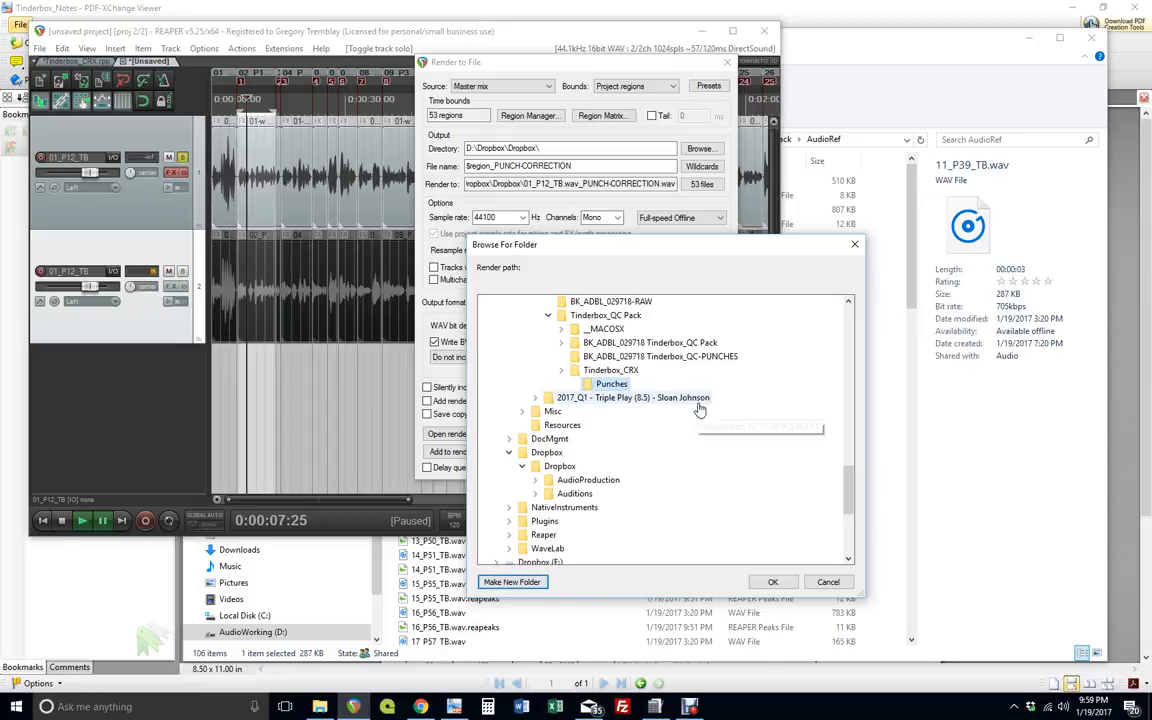
{"action": "left_click", "coordinate": [773, 582]}
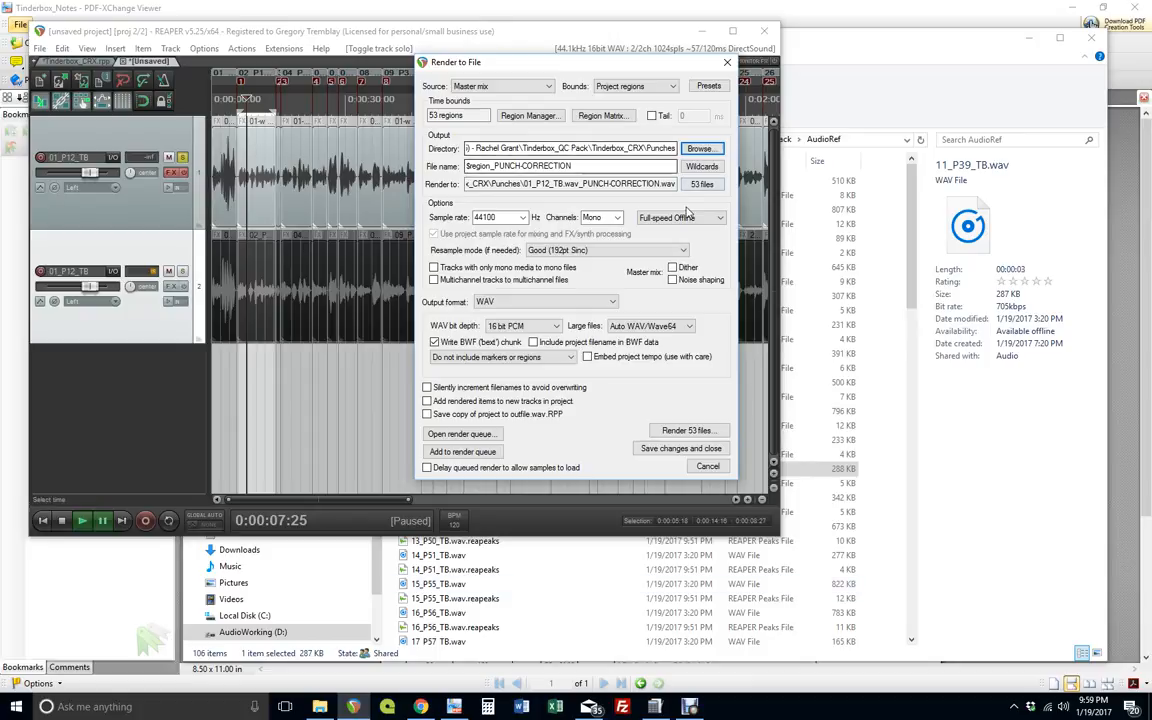
{"action": "left_click", "coordinate": [686, 431]}
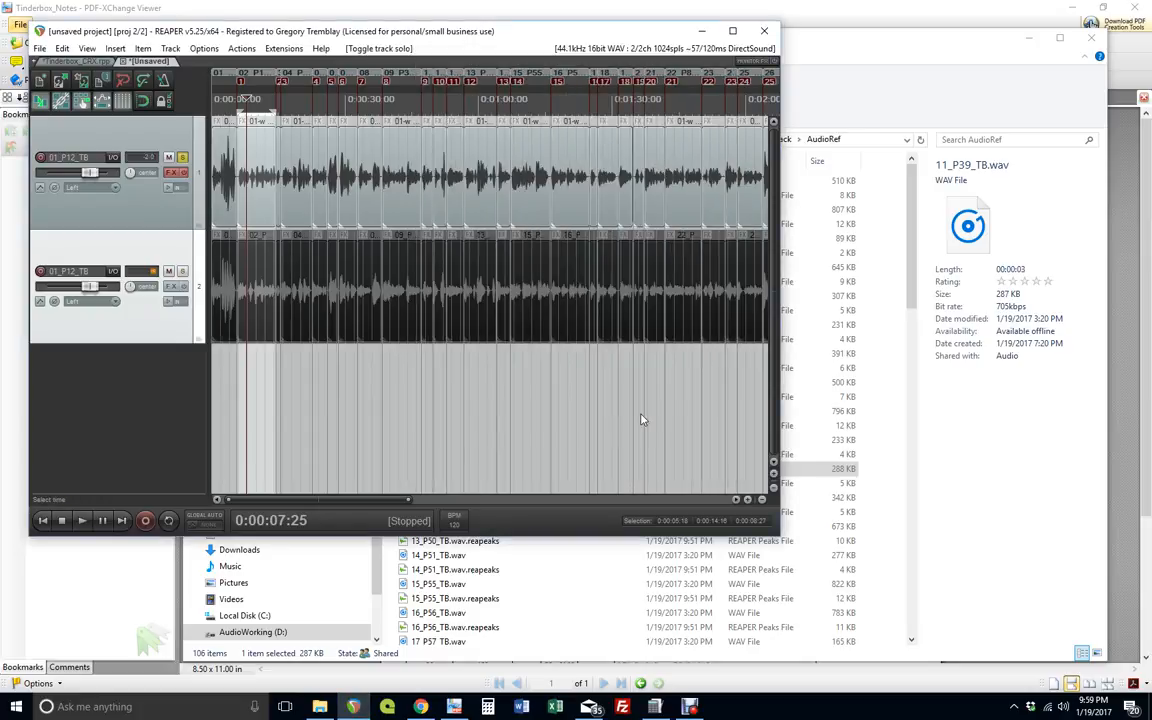
- Switch to File Explorer, open the Punches folder in Tinderbox_CRX, and widen the name column to show the full file names
{"action": "left_click_drag", "start_coordinate": [603, 50], "coordinate": [910, 119]}
{"action": "left_click", "coordinate": [390, 32]}
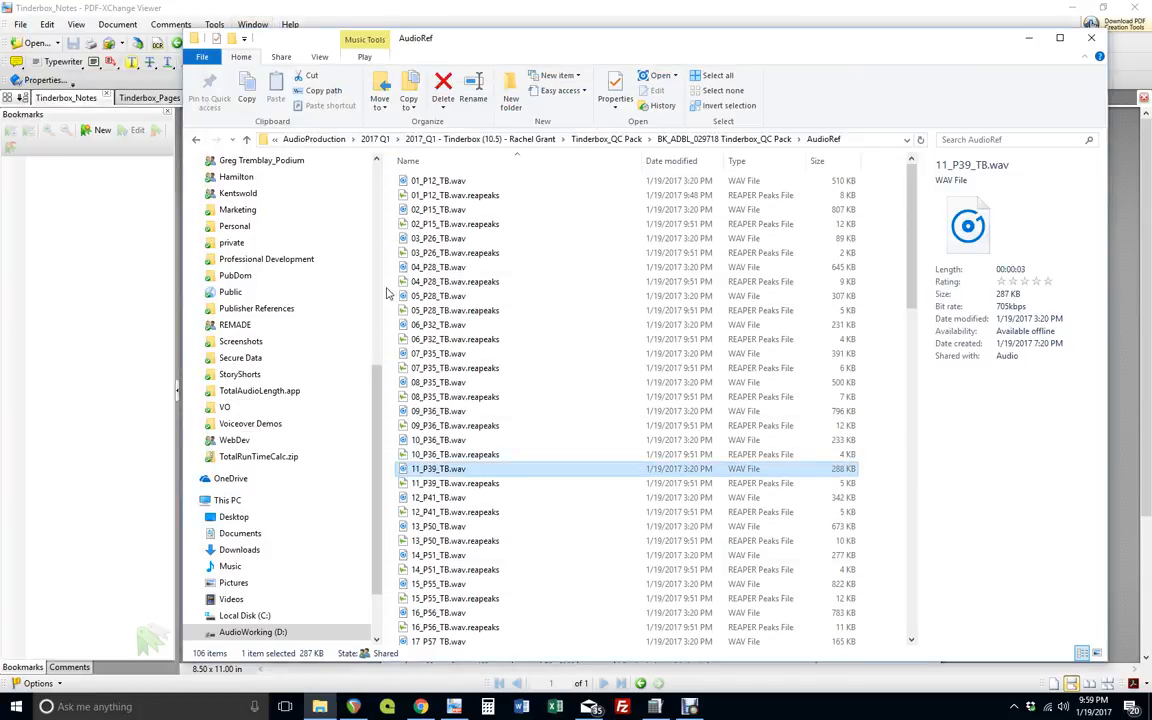
{"action": "left_click", "coordinate": [627, 141]}
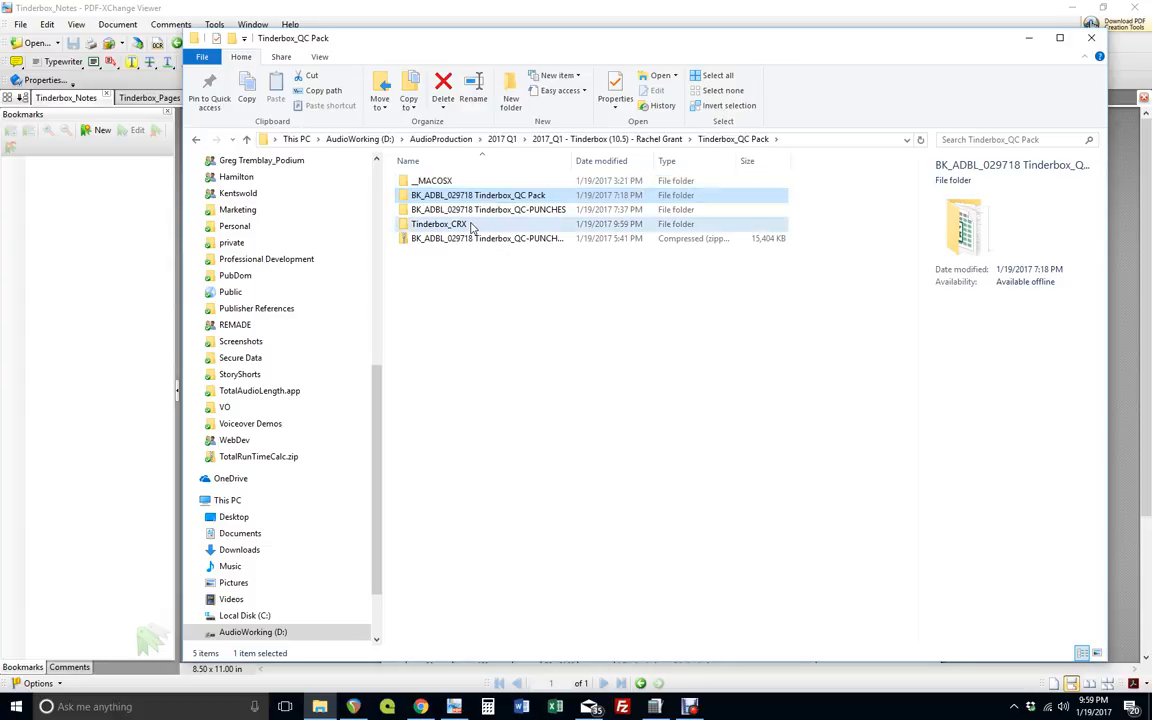
{"action": "double_click", "coordinate": [472, 226]}
{"action": "left_click", "coordinate": [433, 183]}
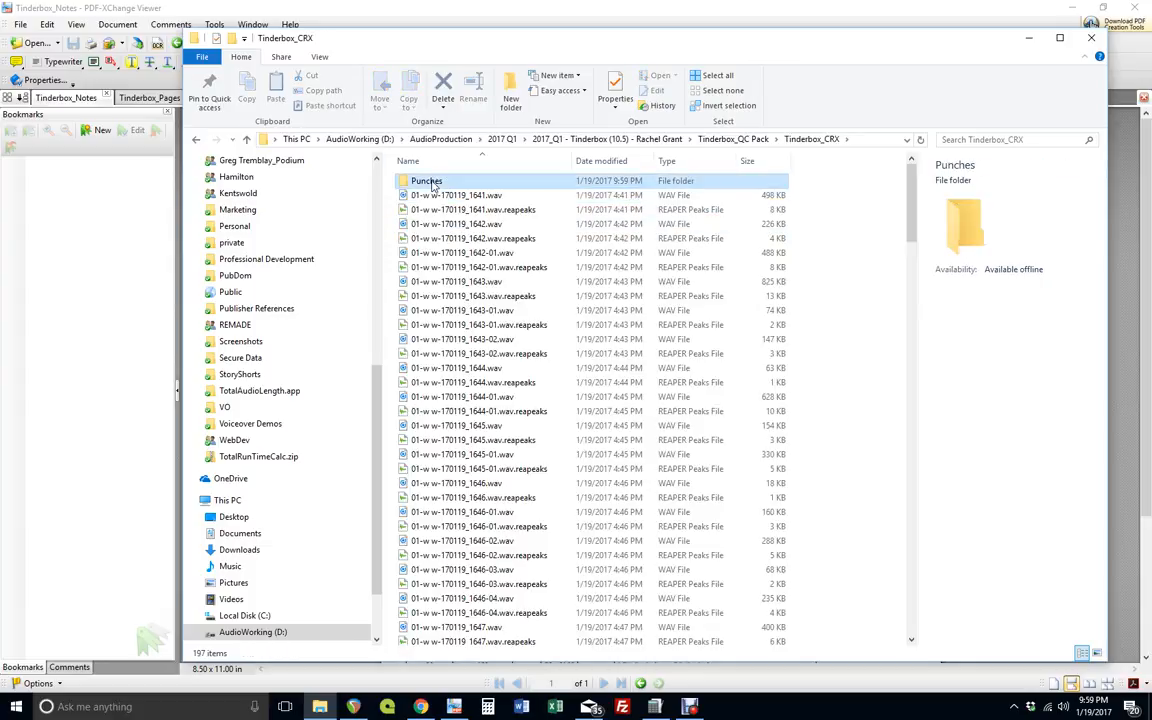
{"action": "double_click", "coordinate": [433, 183]}
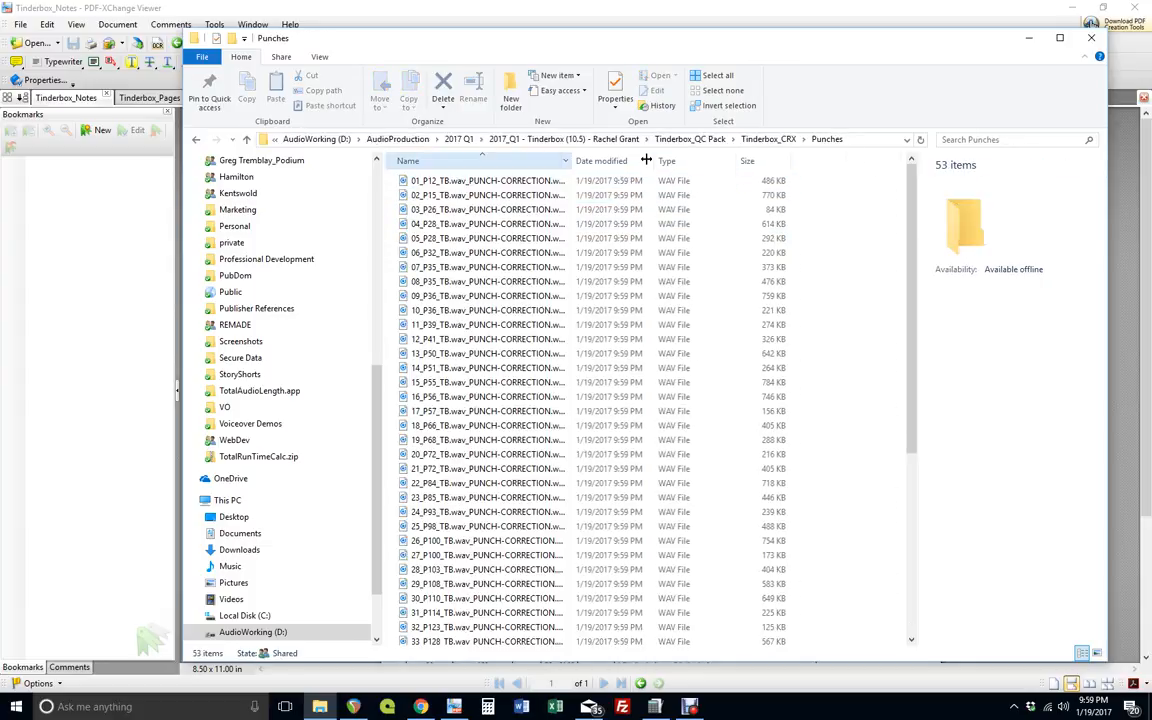
{"action": "left_click_drag", "start_coordinate": [583, 160], "coordinate": [680, 160]}
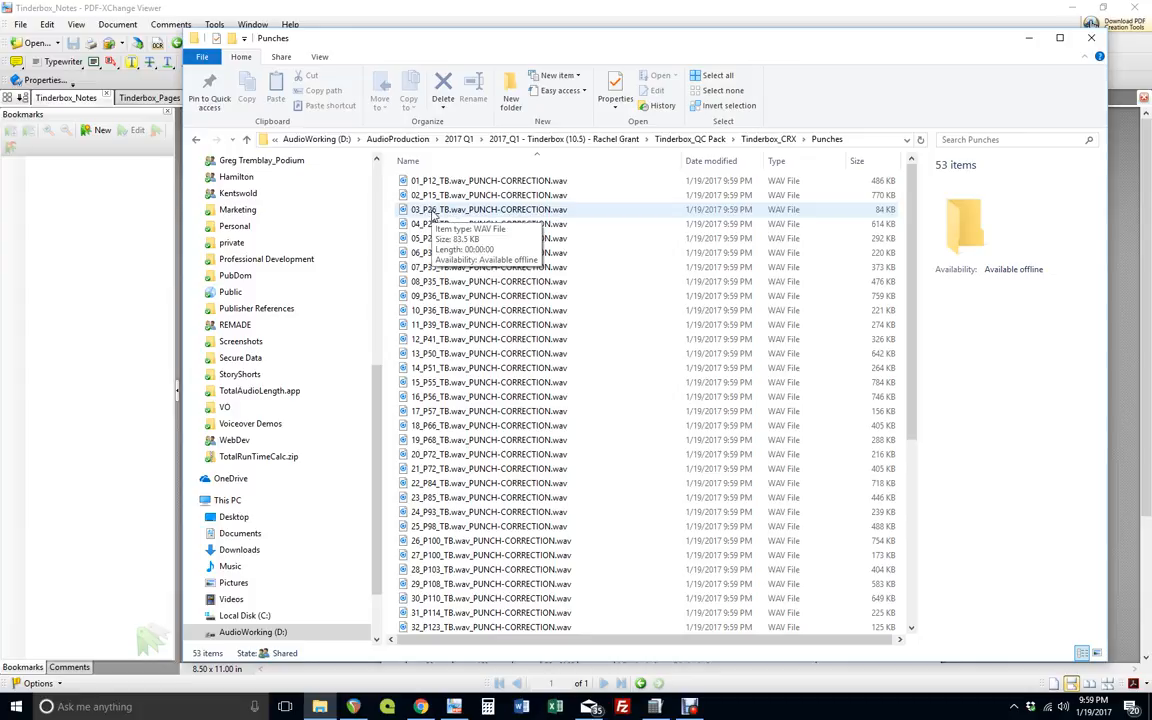
- Play the rendered file 04_P28_TB.wav_PUNCH-CORRECTION.wav to check it, pause it, and close the music player
{"action": "left_click", "coordinate": [461, 212]}
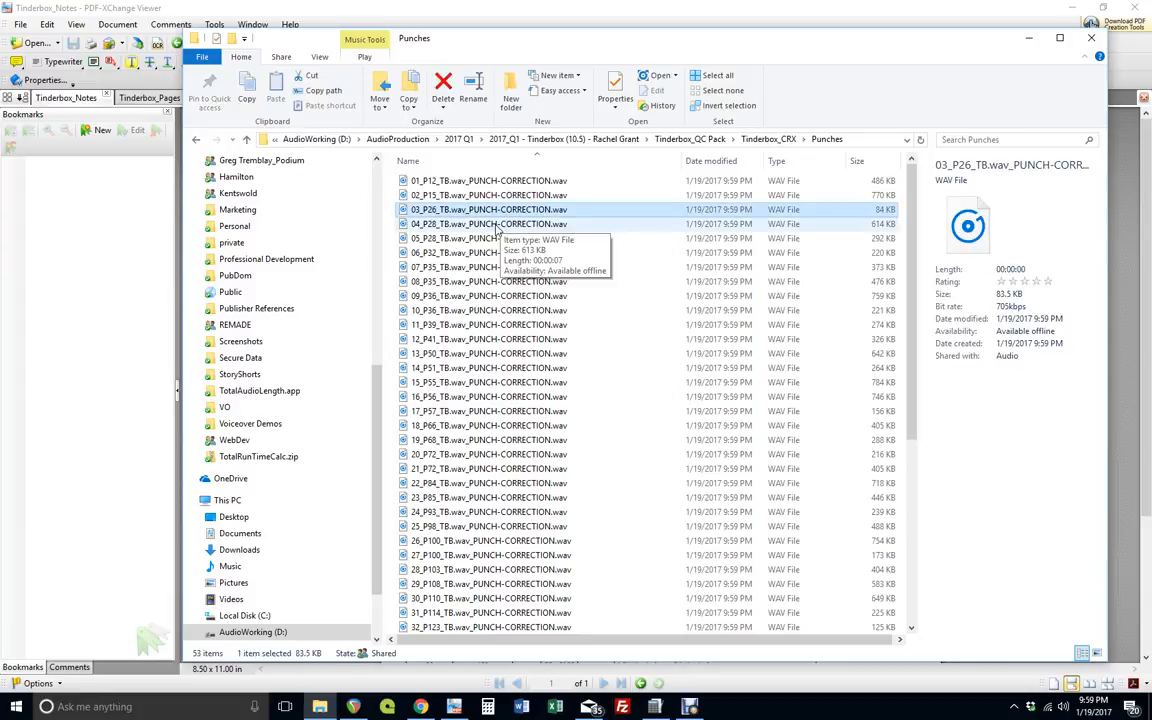
{"action": "double_click", "coordinate": [497, 225]}
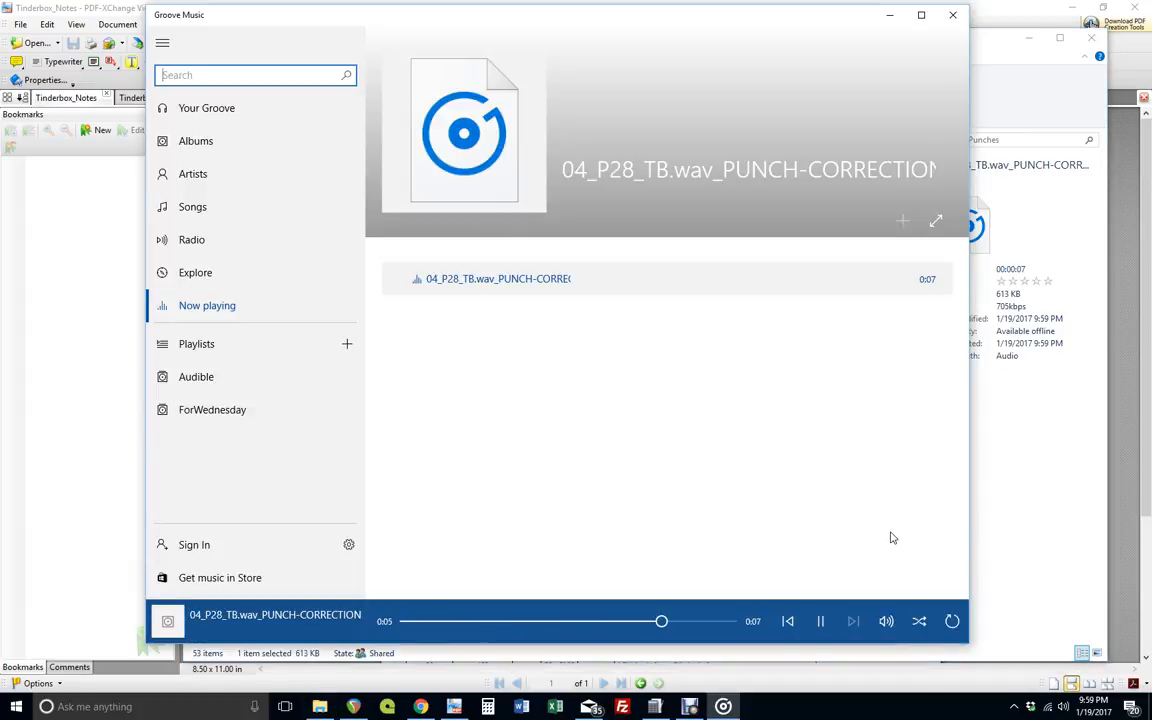
{"action": "left_click", "coordinate": [821, 621]}
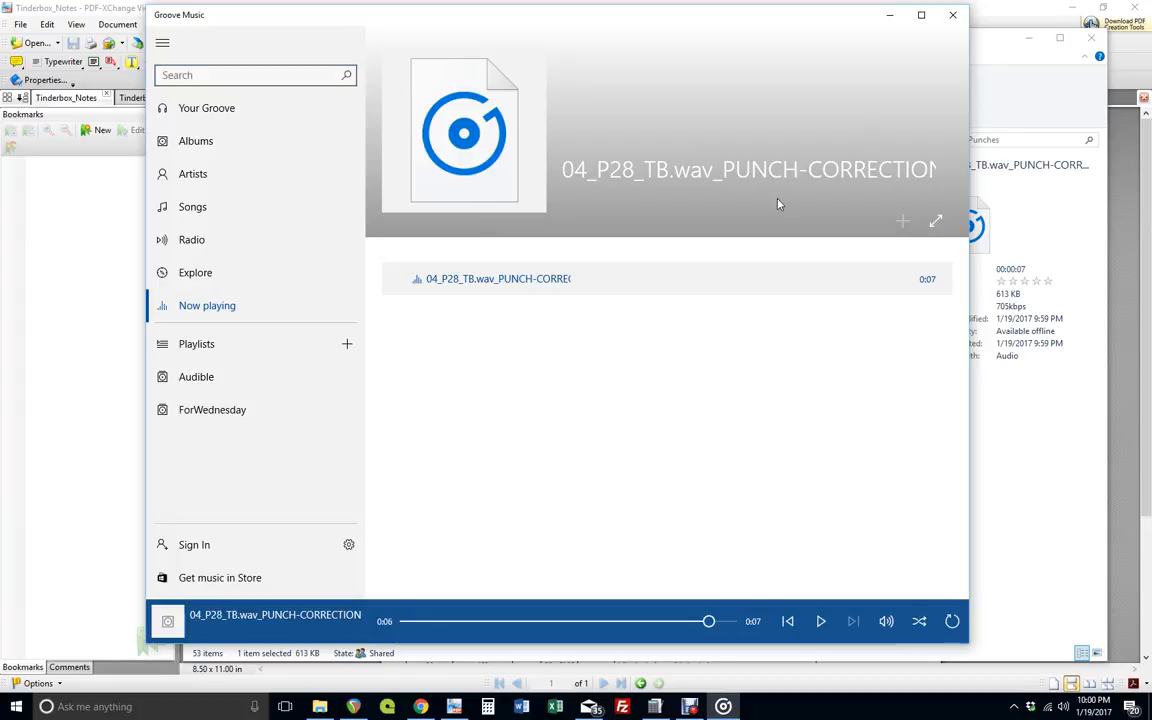
{"action": "left_click", "coordinate": [953, 15]}
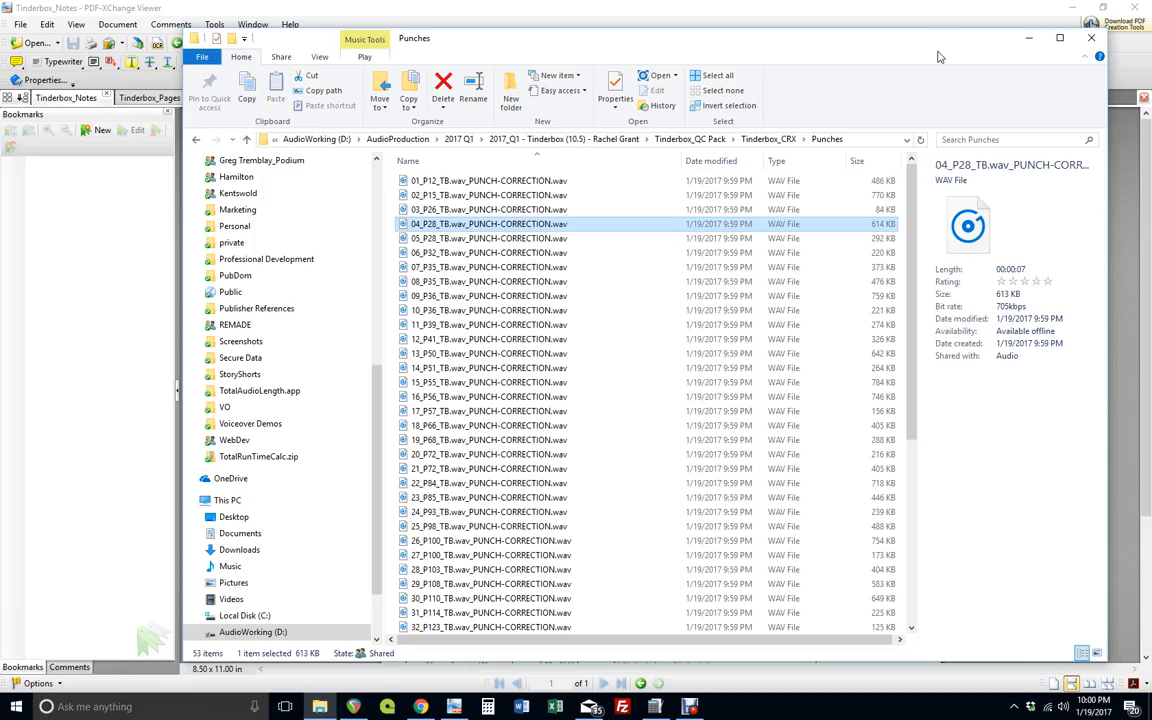